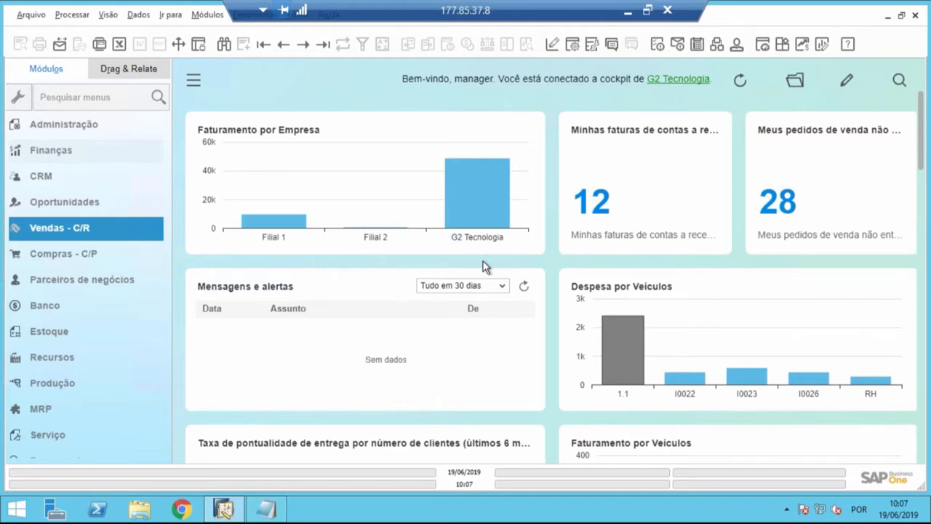
{"action": "left_click", "coordinate": [96, 125]}
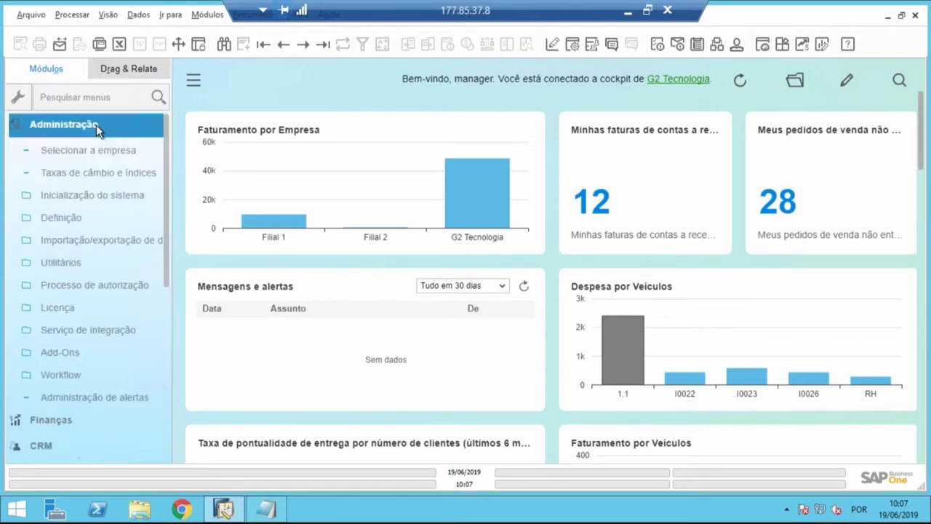
{"action": "left_click", "coordinate": [96, 125]}
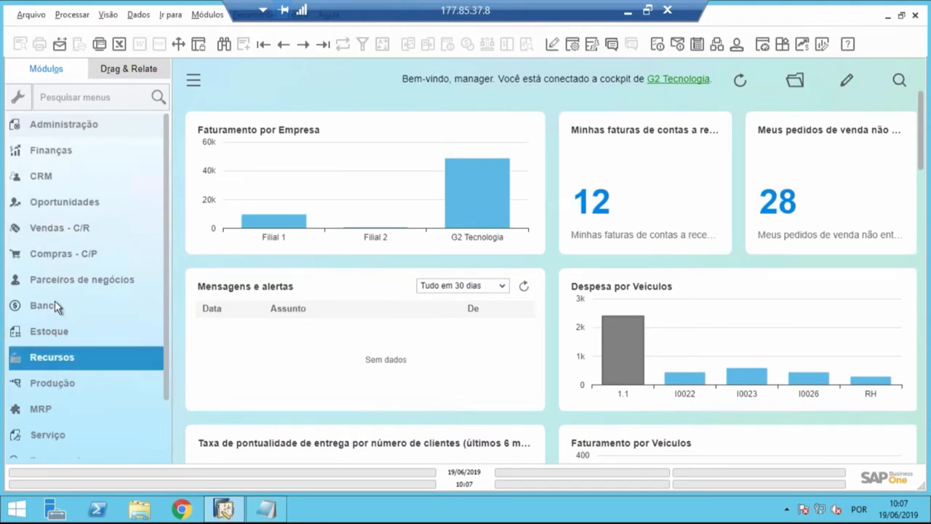
{"action": "left_click", "coordinate": [41, 229]}
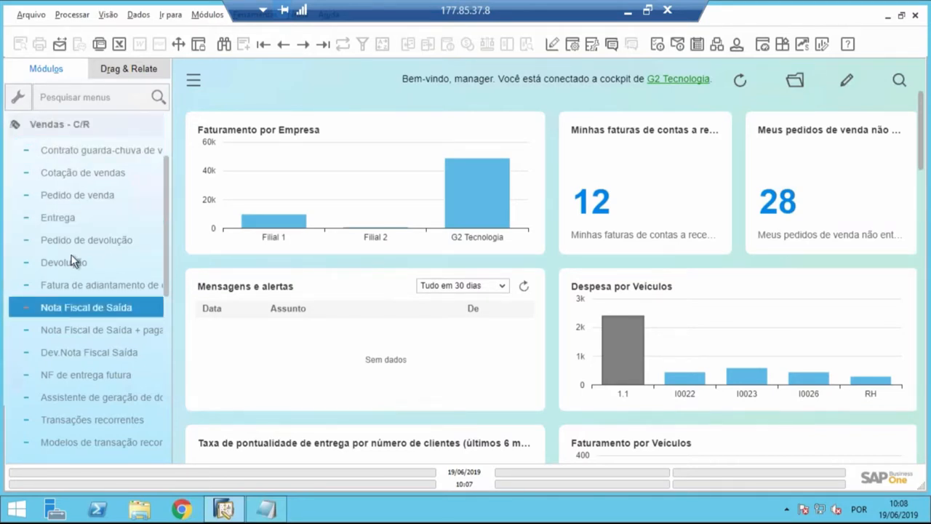
{"action": "left_click", "coordinate": [70, 131]}
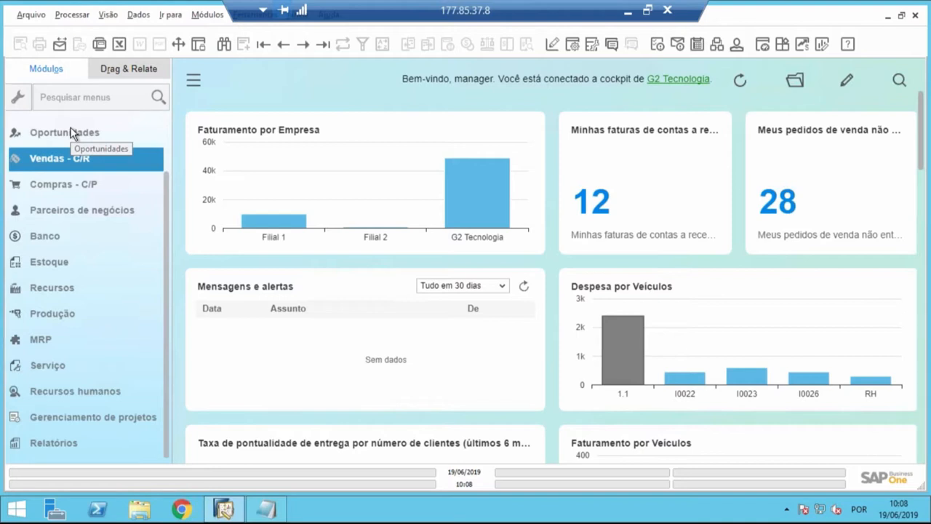
{"action": "left_click", "coordinate": [109, 236]}
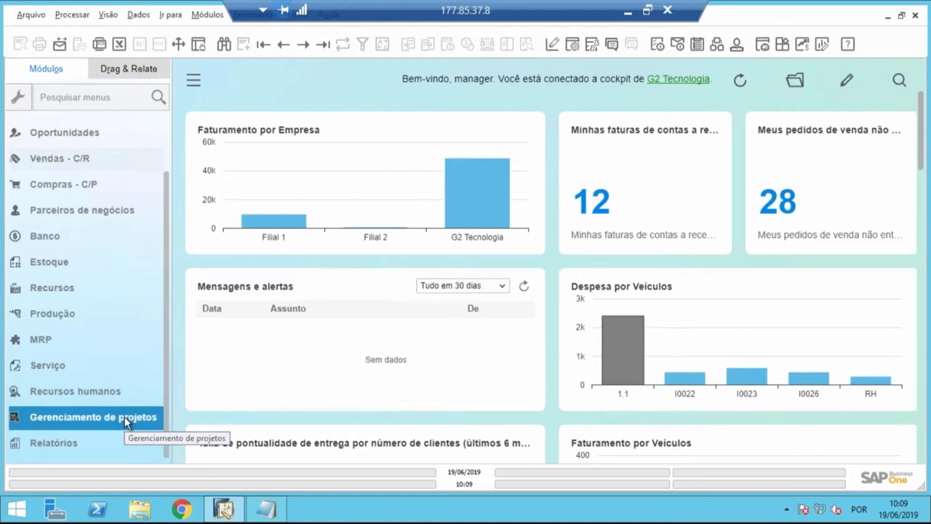
{"action": "left_click", "coordinate": [148, 385]}
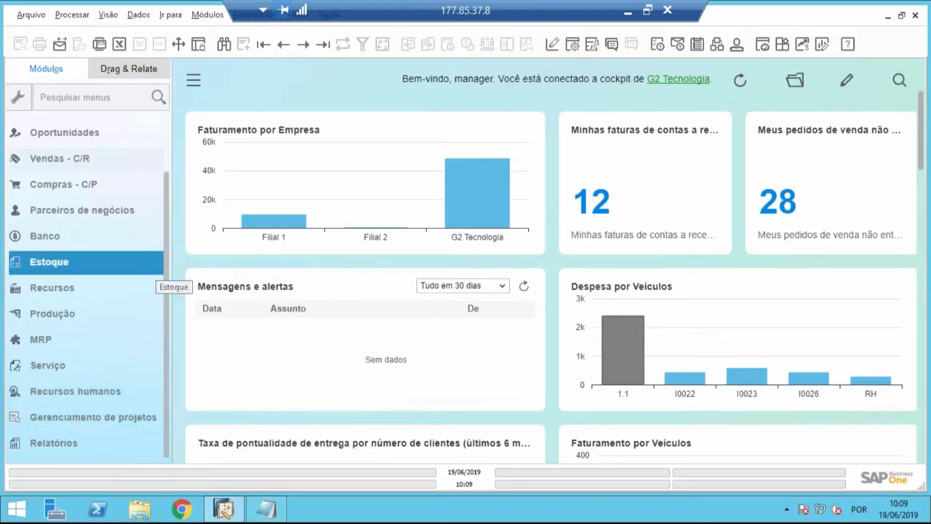
Step: Open a new purchase order from the Compras - C/P module and collapse its analysis side pane
{"action": "scroll", "coordinate": [168, 265], "scroll_direction": "up", "scroll_amount": 3}
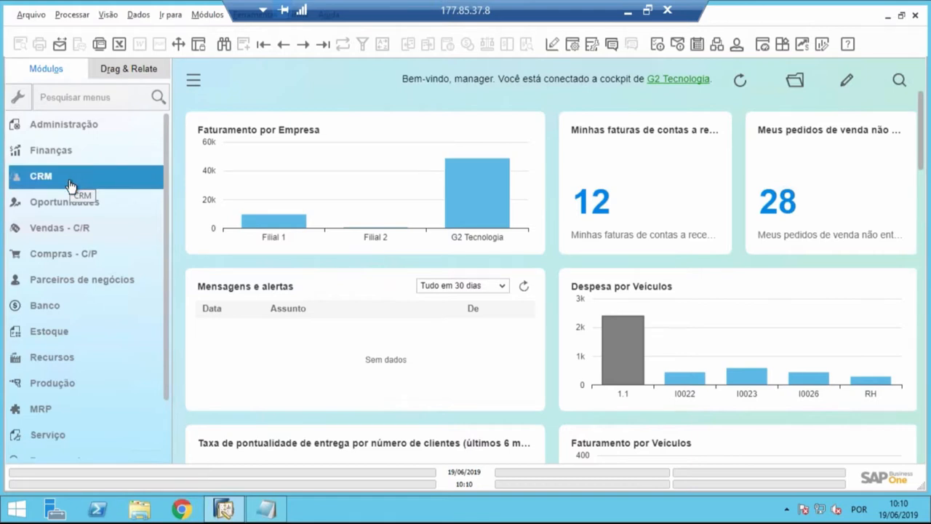
{"action": "left_click", "coordinate": [54, 257]}
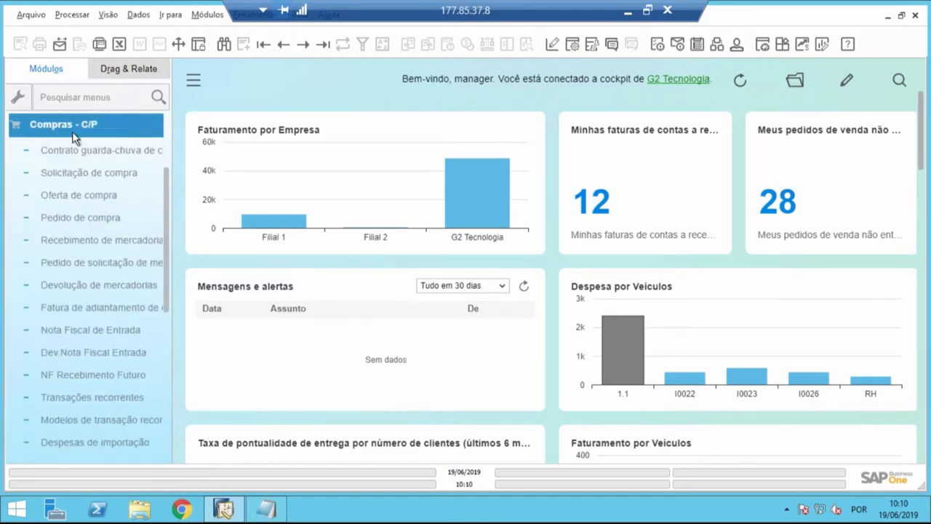
{"action": "left_click", "coordinate": [64, 217]}
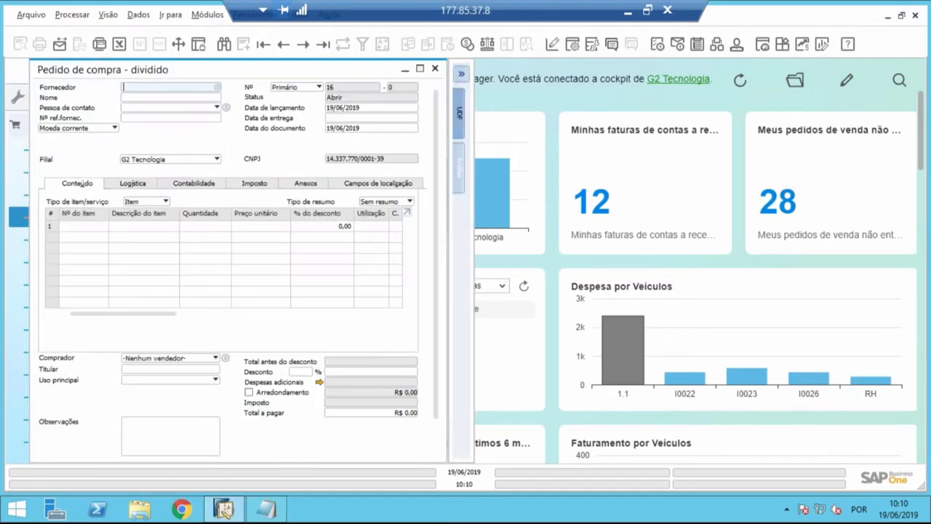
{"action": "left_click_drag", "start_coordinate": [230, 69], "coordinate": [435, 75]}
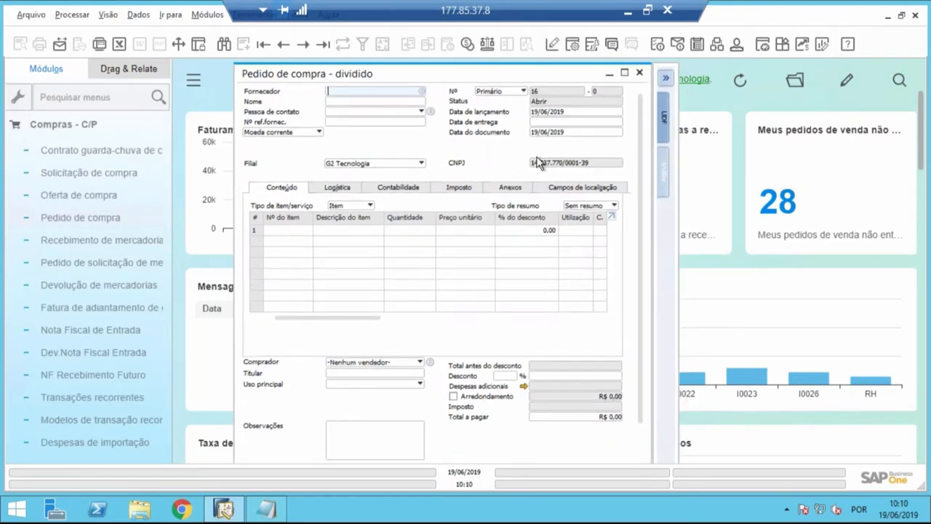
{"action": "left_click_drag", "start_coordinate": [523, 76], "coordinate": [454, 71]}
{"action": "left_click", "coordinate": [595, 169]}
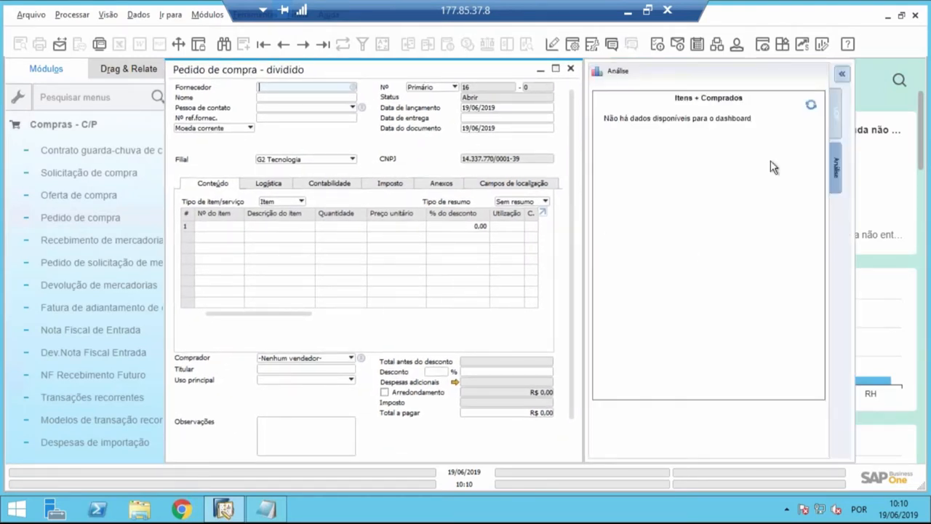
{"action": "left_click", "coordinate": [842, 74]}
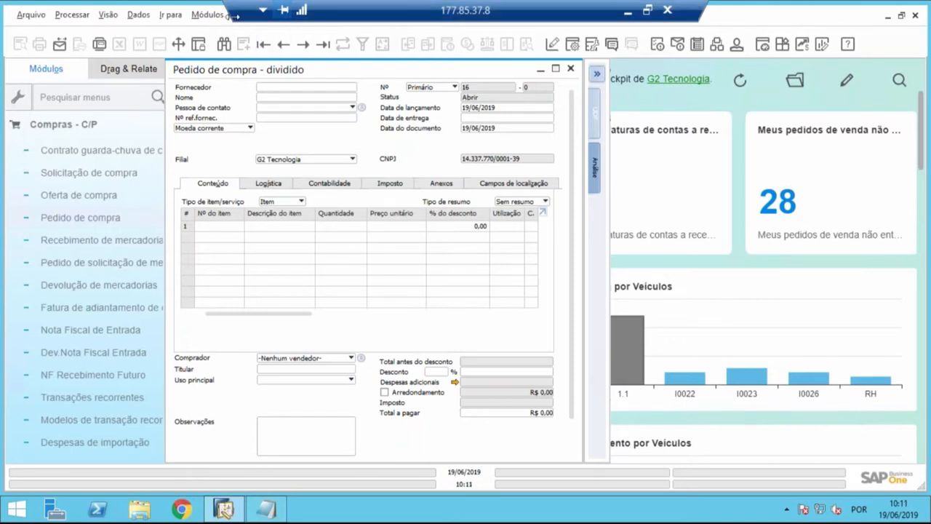
Step: Look up the program's version information and close the information window
{"action": "left_click", "coordinate": [332, 15]}
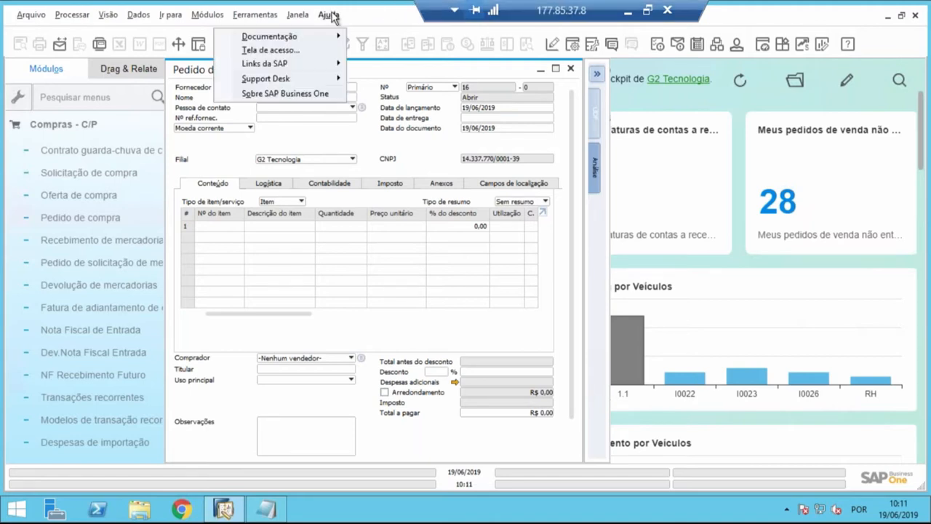
{"action": "left_click", "coordinate": [320, 94]}
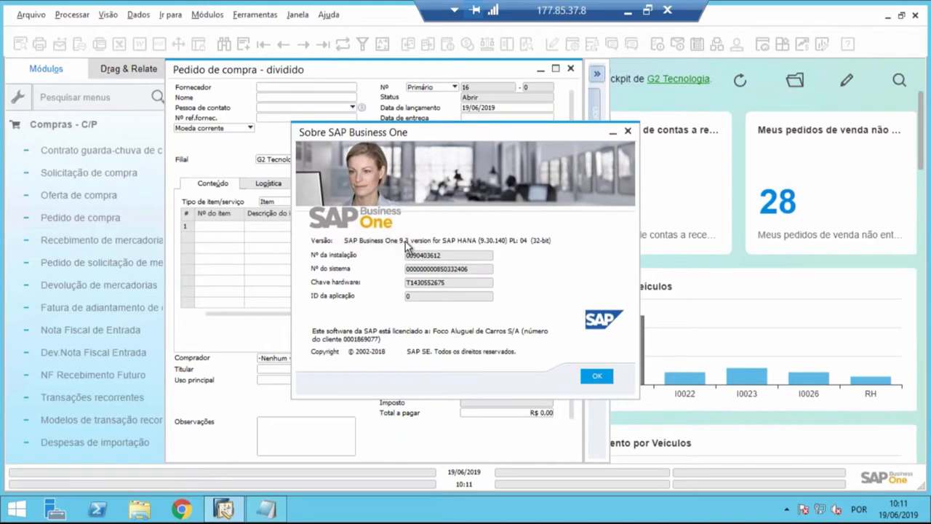
{"action": "left_click", "coordinate": [628, 132]}
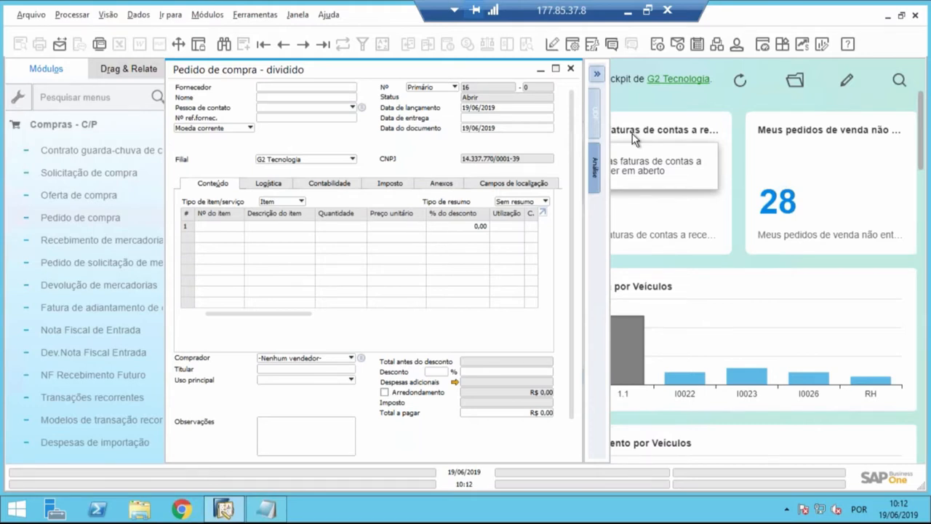
Step: Choose LG from the business partner list as the supplier of the purchase order
{"action": "left_click", "coordinate": [306, 88]}
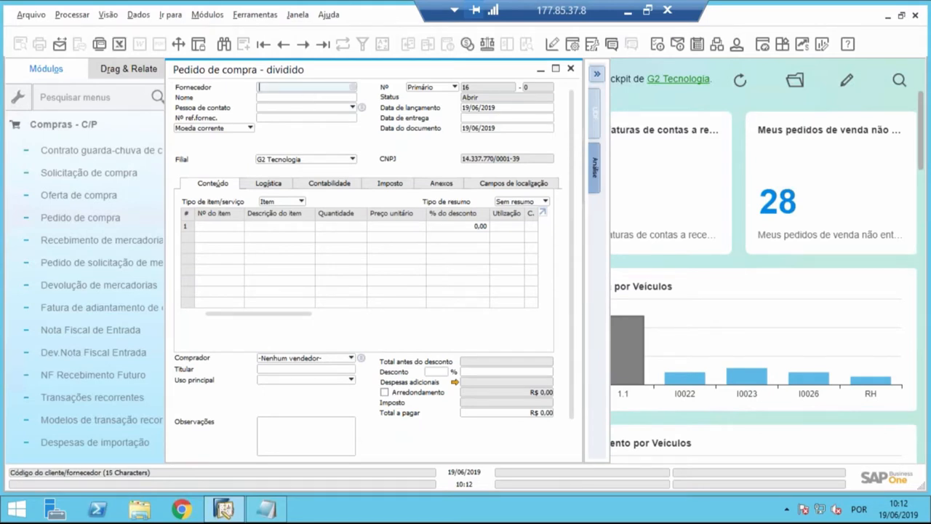
{"action": "key", "text": "Tab"}
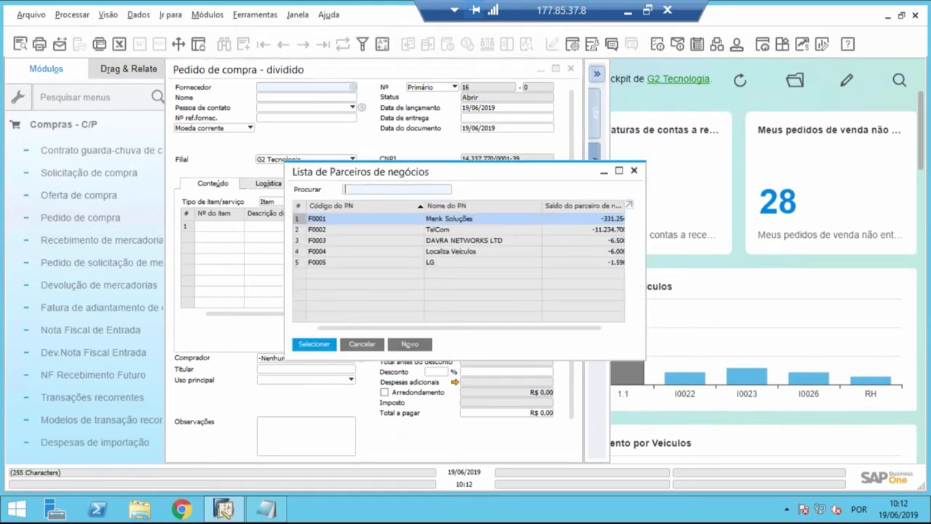
{"action": "left_click", "coordinate": [445, 263]}
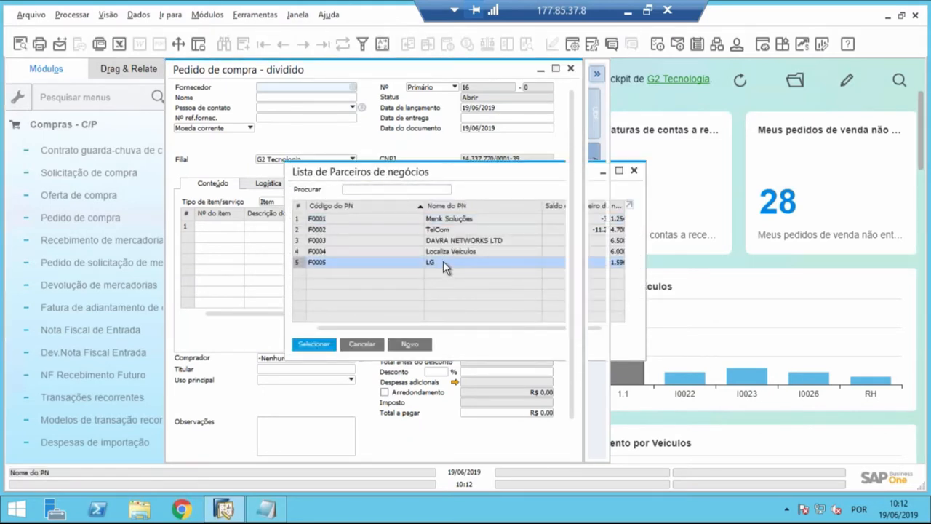
{"action": "double_click", "coordinate": [442, 262]}
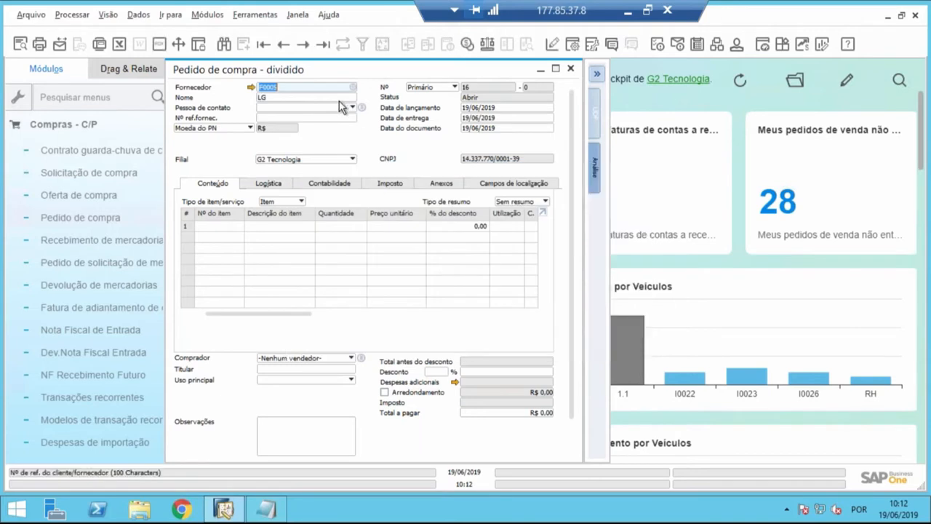
Step: Add the item TV Sony 40 from the item list to the first line of the order
{"action": "left_click", "coordinate": [231, 226]}
{"action": "key", "text": "Tab"}
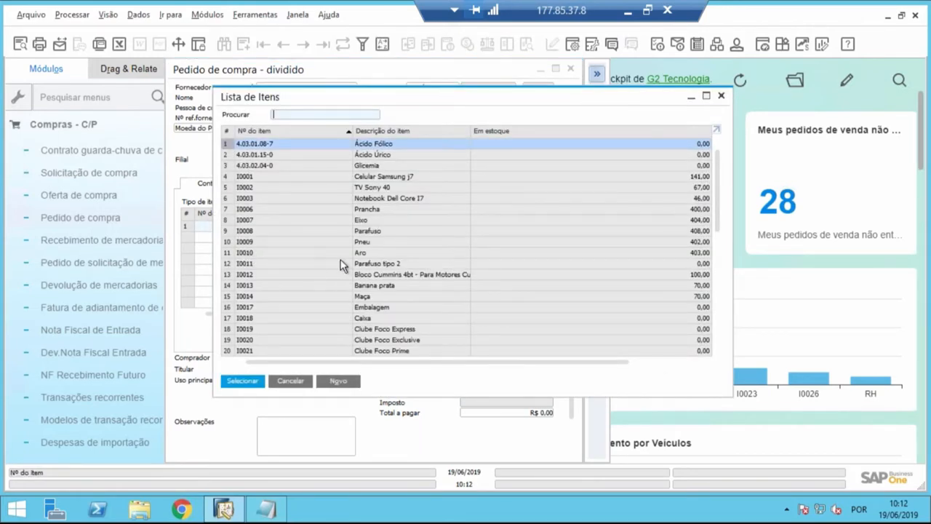
{"action": "left_click", "coordinate": [399, 187]}
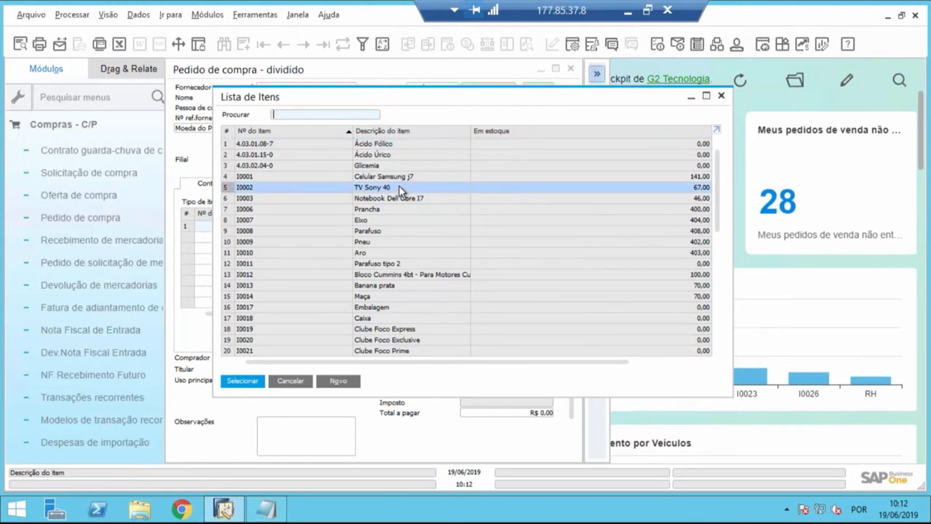
{"action": "double_click", "coordinate": [399, 187]}
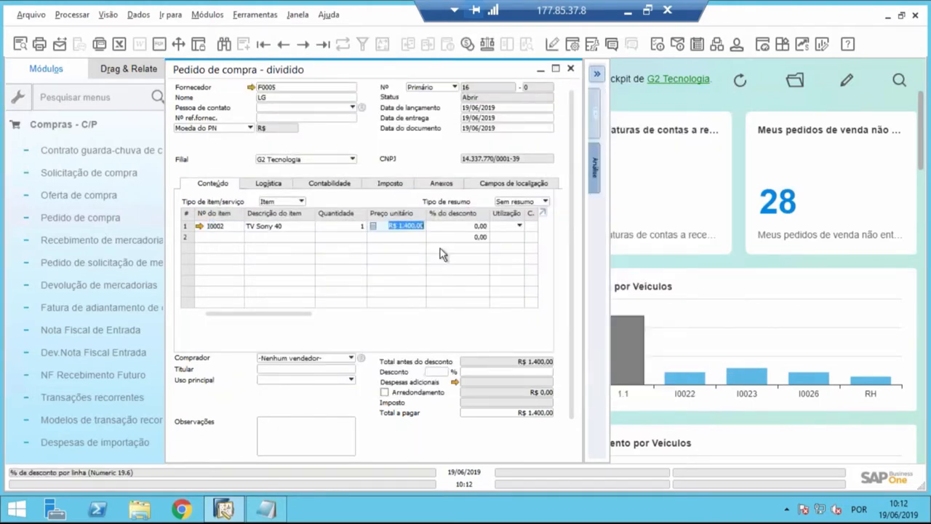
Step: Set the unit price of the TV Sony 40 line to R$ 8.000,00
{"action": "type", "text": "4000"}
{"action": "key", "text": "BackSpace"}
{"action": "key", "text": "BackSpace"}
{"action": "key", "text": "BackSpace"}
{"action": "key", "text": "BackSpace"}
{"action": "type", "text": "8.000"}
{"action": "key", "text": "Tab"}
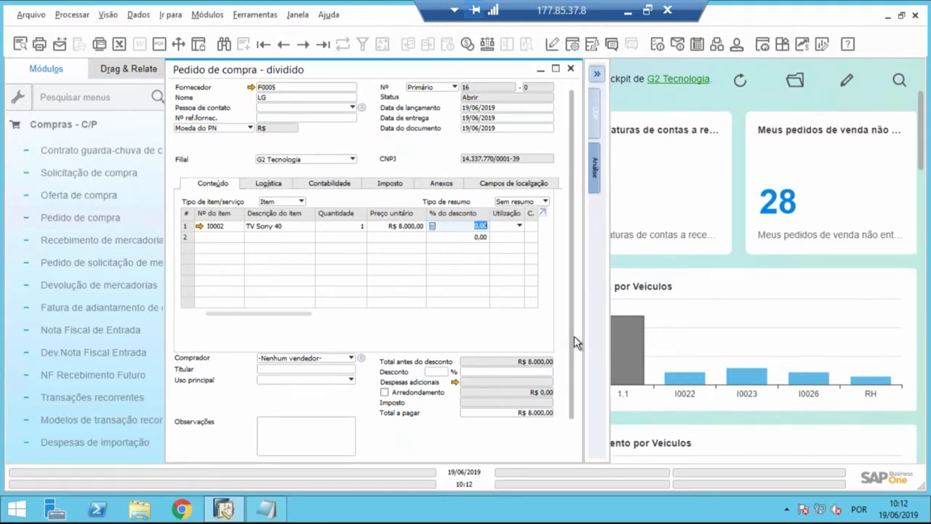
Step: Add the purchase order, submit its authorization request with the remark "Favor aprovar, Projeto 20", and close the order form
{"action": "left_click_drag", "start_coordinate": [573, 338], "coordinate": [574, 378]}
{"action": "left_click", "coordinate": [200, 452]}
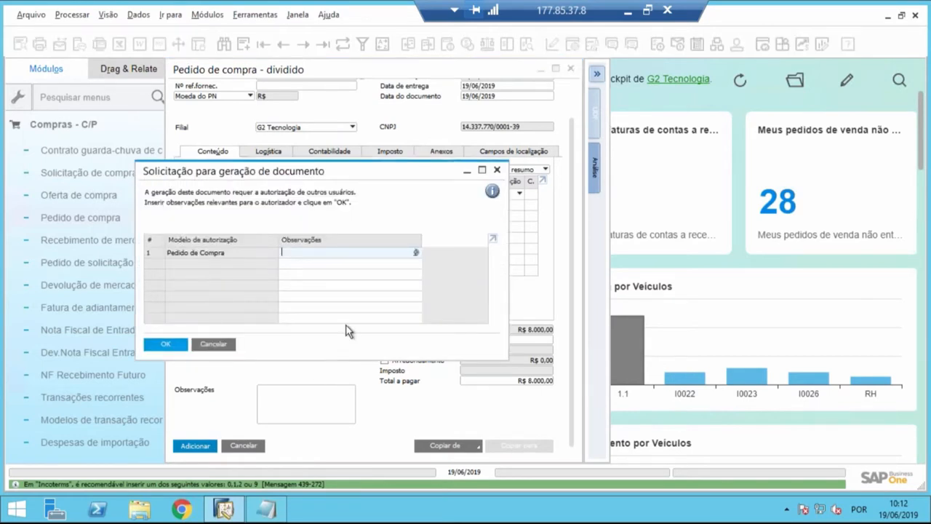
{"action": "left_click_drag", "start_coordinate": [365, 174], "coordinate": [612, 176]}
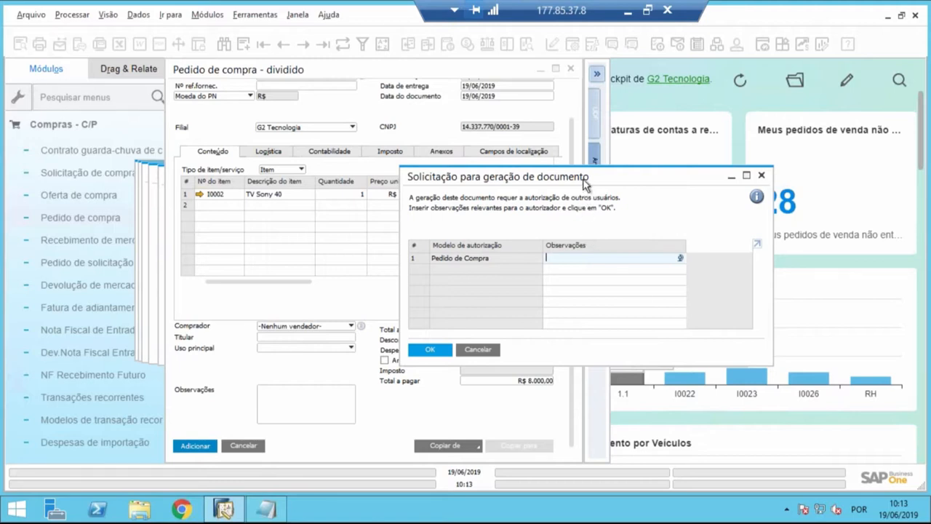
{"action": "left_click_drag", "start_coordinate": [567, 183], "coordinate": [544, 187]}
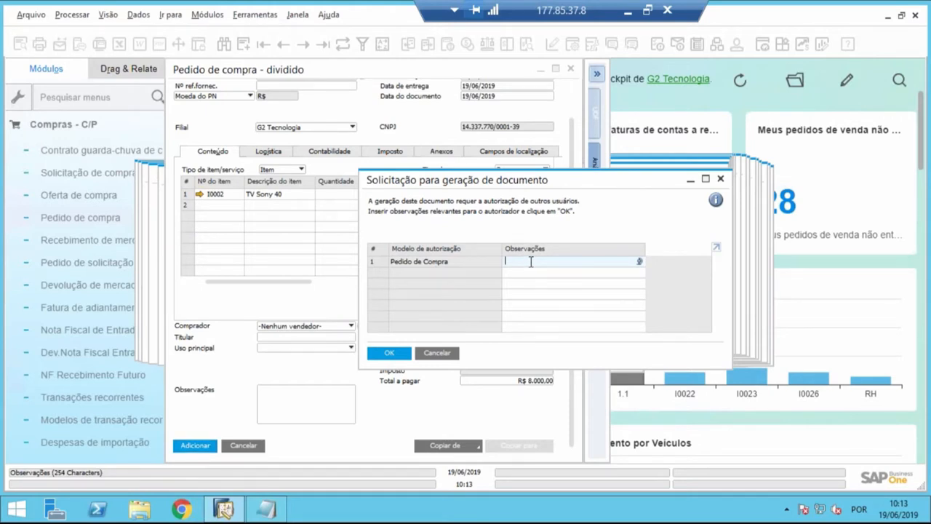
{"action": "type", "text": "Favor aprovar, Projeto 20"}
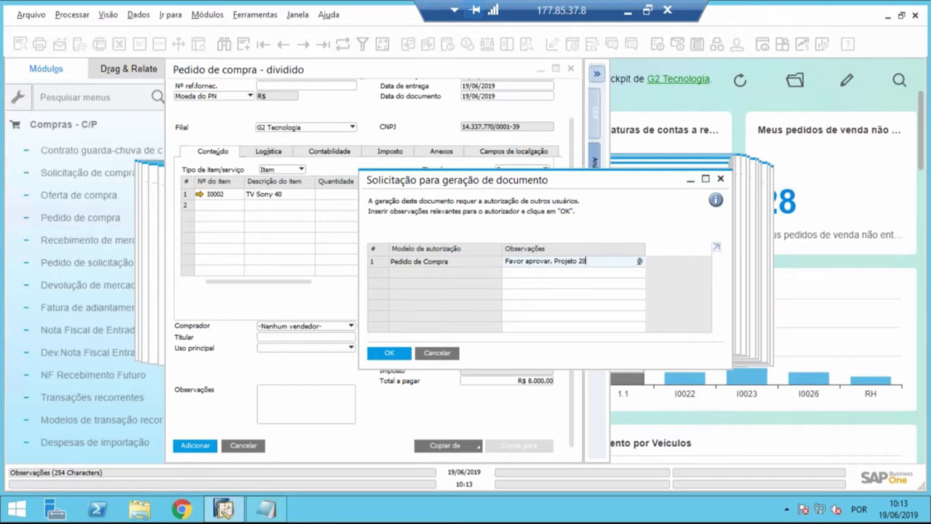
{"action": "left_click", "coordinate": [407, 357]}
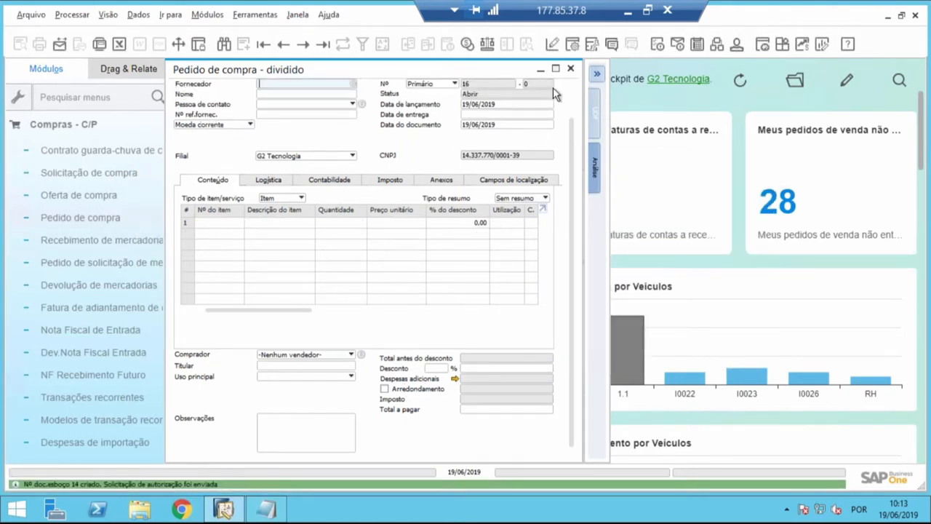
{"action": "left_click", "coordinate": [570, 70]}
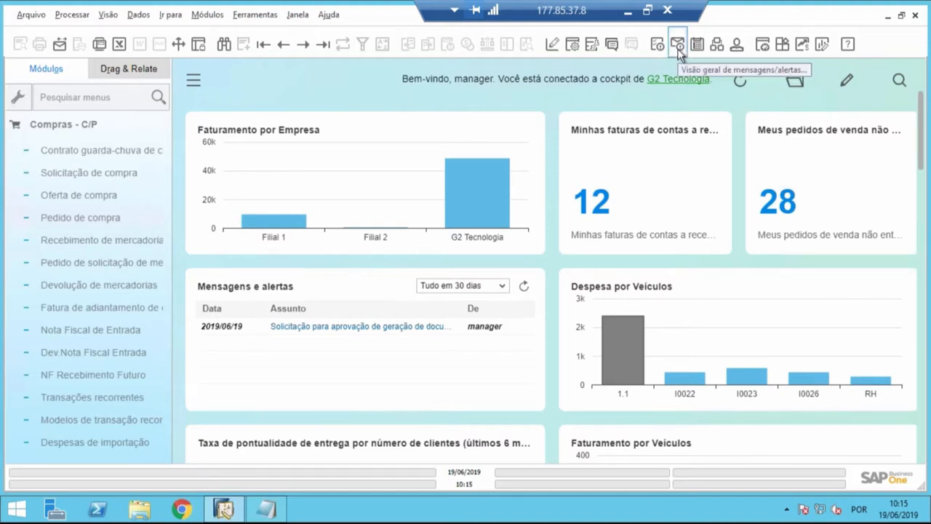
Step: Check the inbox, outbox and sent messages in the messages and alerts overview for the approval request
{"action": "left_click", "coordinate": [678, 46]}
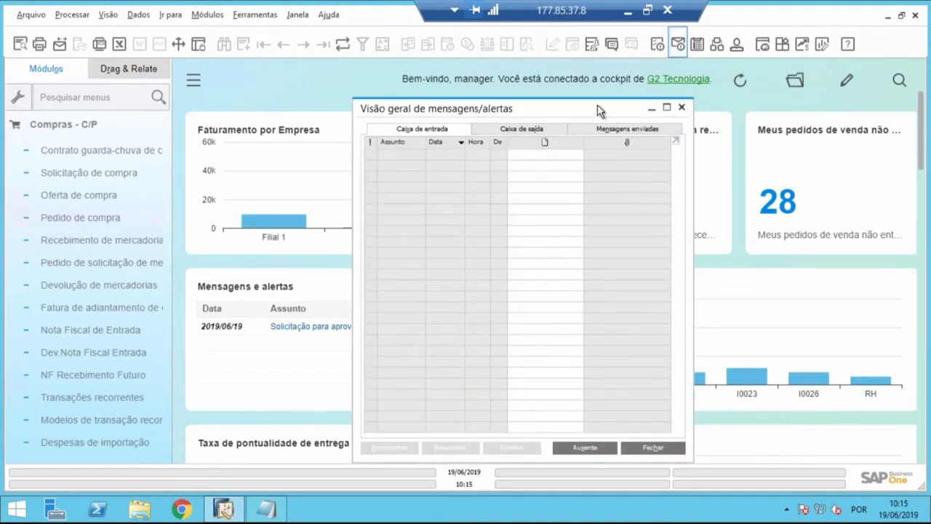
{"action": "left_click_drag", "start_coordinate": [599, 108], "coordinate": [675, 91]}
{"action": "left_click", "coordinate": [630, 110]}
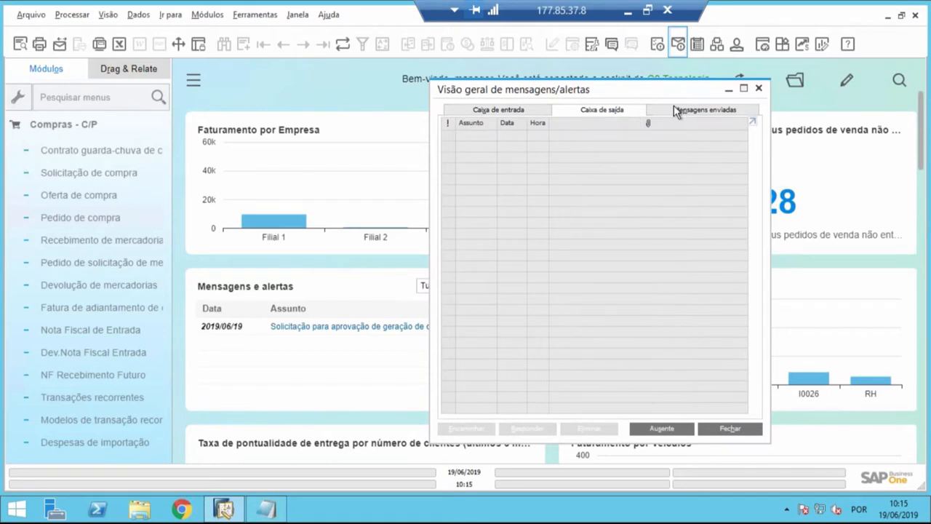
{"action": "left_click", "coordinate": [675, 110]}
{"action": "left_click", "coordinate": [616, 112]}
{"action": "left_click", "coordinate": [536, 110]}
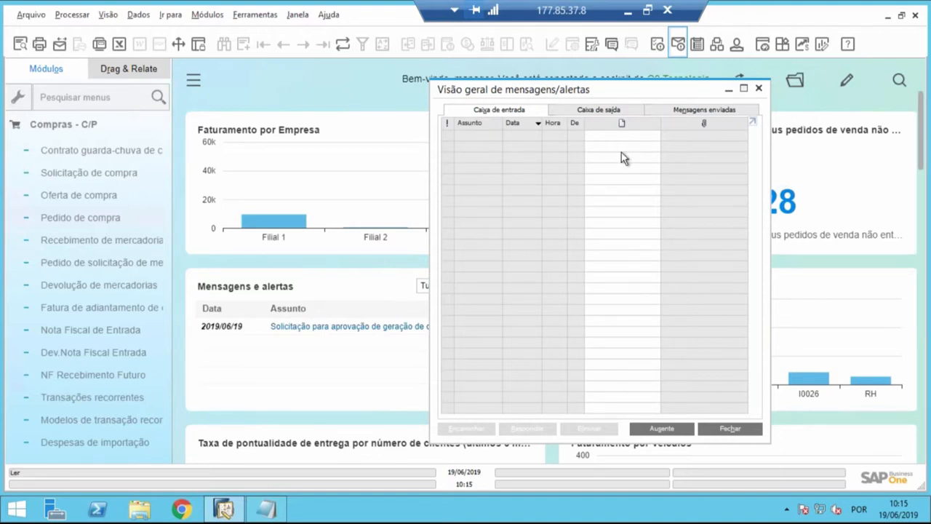
{"action": "left_click", "coordinate": [760, 88]}
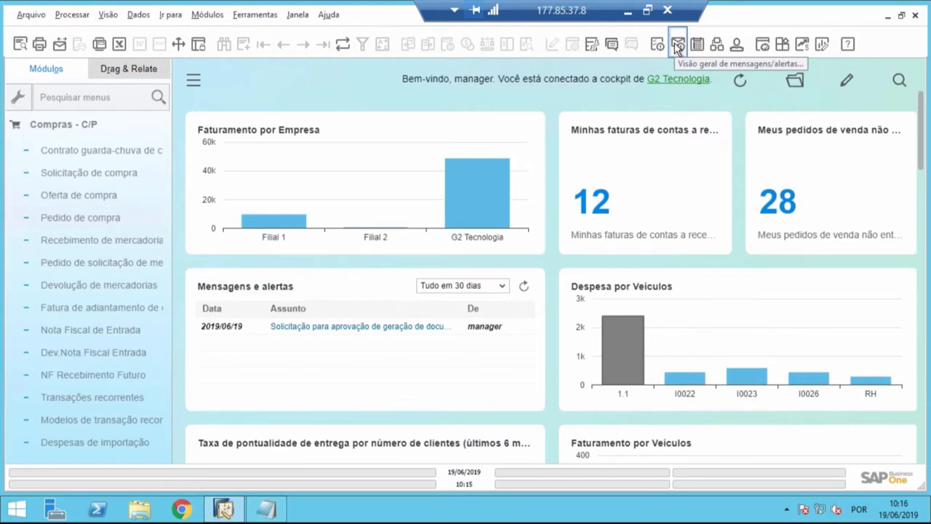
{"action": "left_click", "coordinate": [677, 45]}
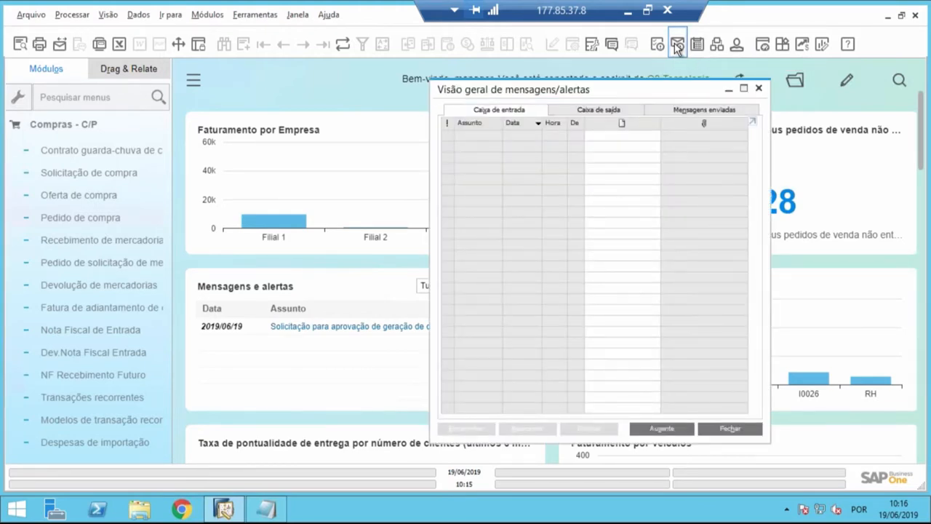
{"action": "left_click", "coordinate": [759, 89]}
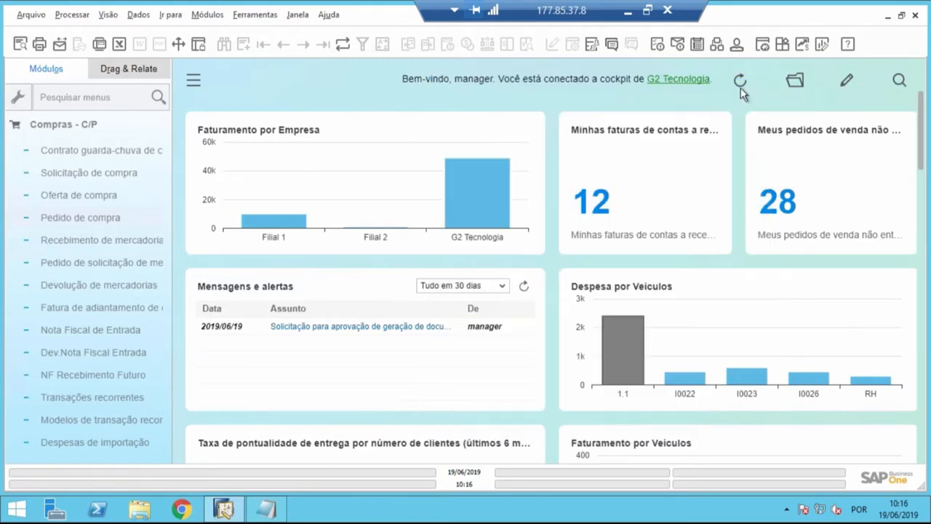
Step: Recheck the messages and alerts overview, including its outbox and sent messages, for the document approval request listed on the dashboard
{"action": "left_click", "coordinate": [680, 47]}
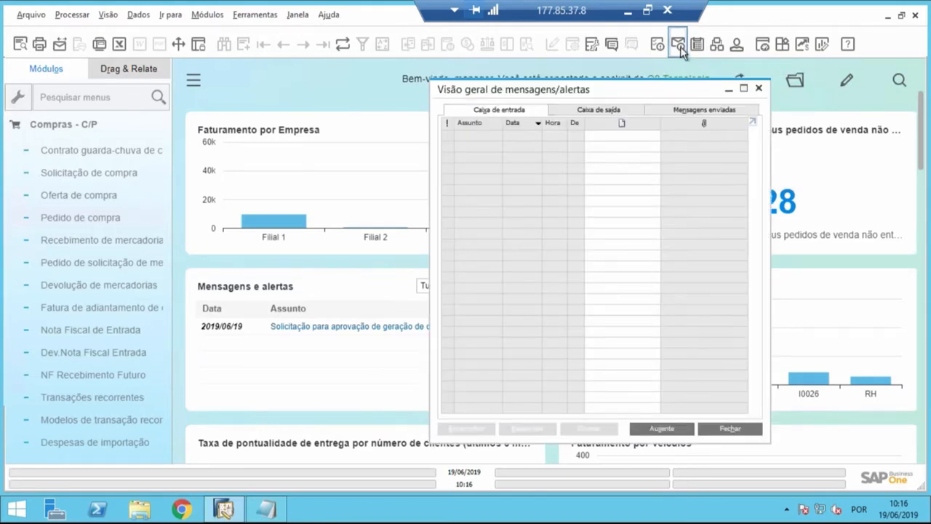
{"action": "left_click", "coordinate": [758, 89]}
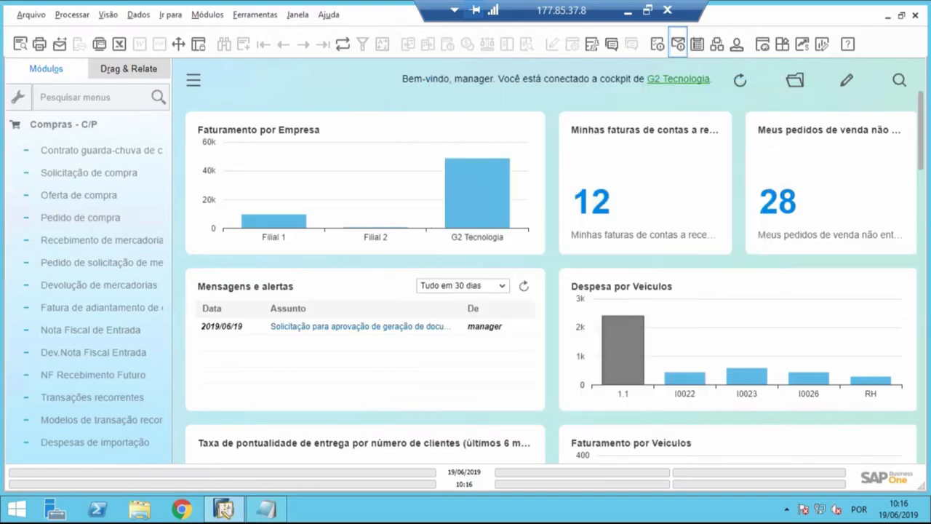
{"action": "left_click", "coordinate": [384, 329]}
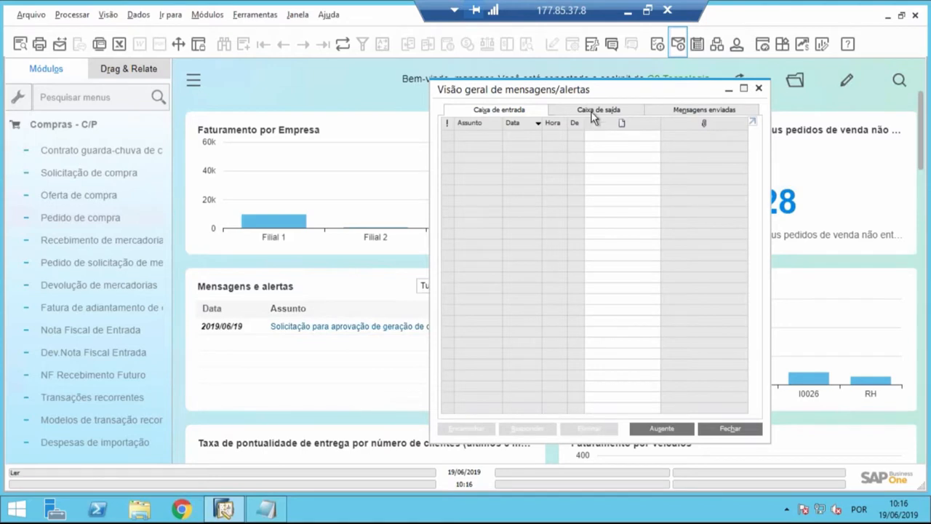
{"action": "left_click", "coordinate": [597, 110]}
{"action": "left_click", "coordinate": [703, 109]}
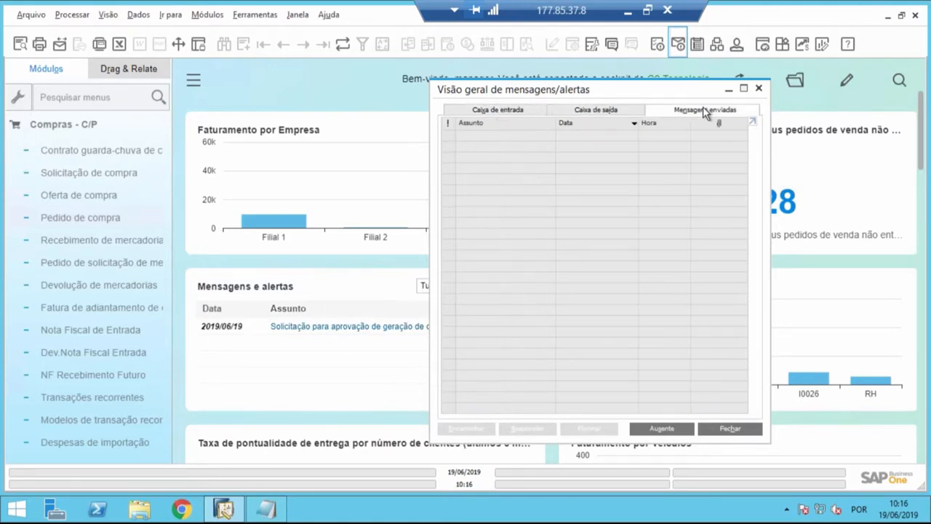
{"action": "left_click", "coordinate": [760, 92]}
{"action": "left_click", "coordinate": [677, 43]}
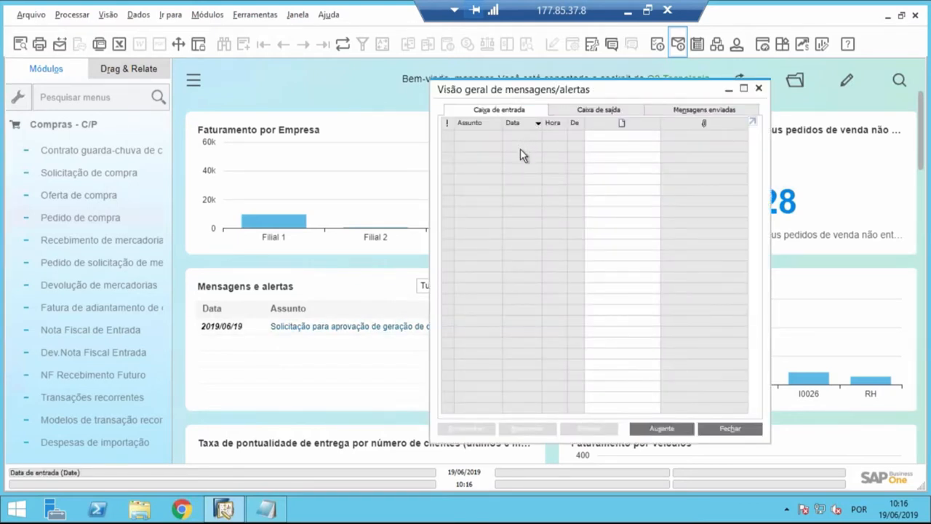
{"action": "left_click", "coordinate": [760, 89]}
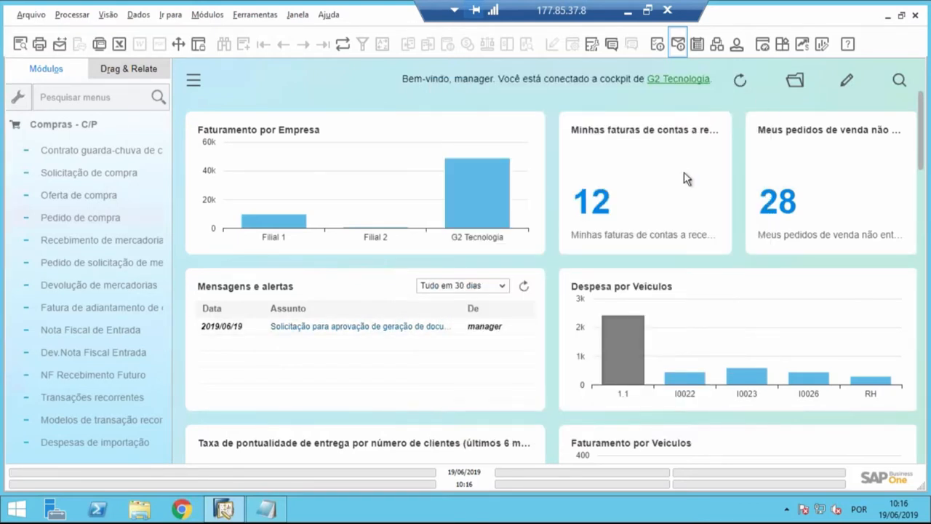
{"action": "left_click", "coordinate": [362, 327]}
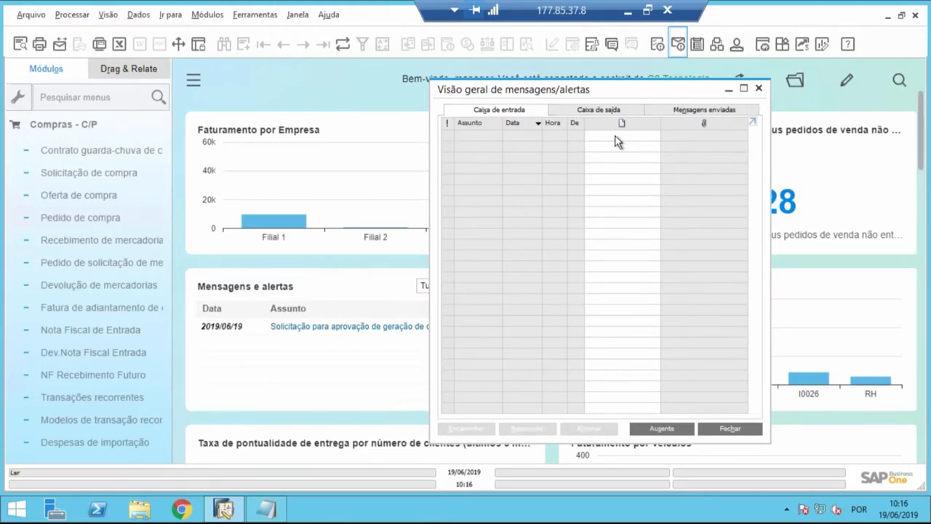
{"action": "left_click", "coordinate": [759, 89]}
Step: Collapse the Compras - C/P module, expand Administração, and check the messages and alerts inbox again for the approval request
{"action": "left_click", "coordinate": [95, 125]}
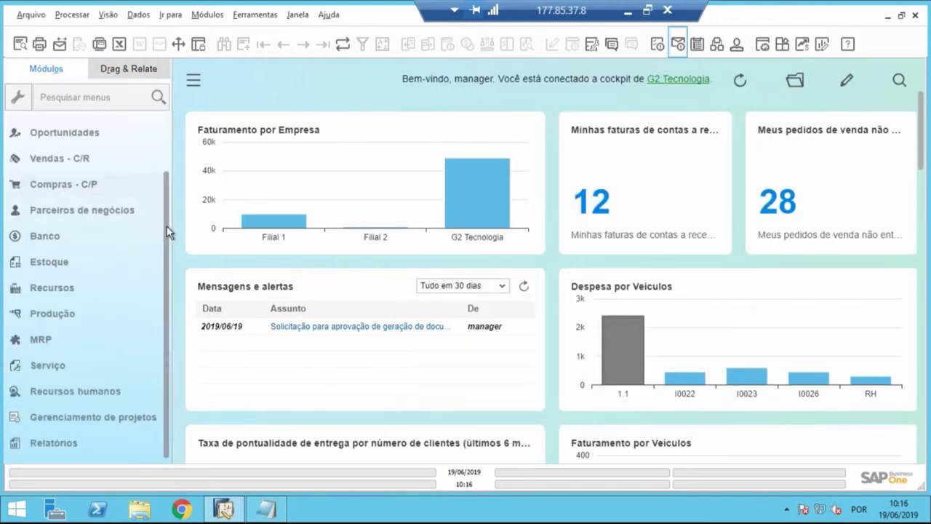
{"action": "left_click_drag", "start_coordinate": [166, 223], "coordinate": [174, 168]}
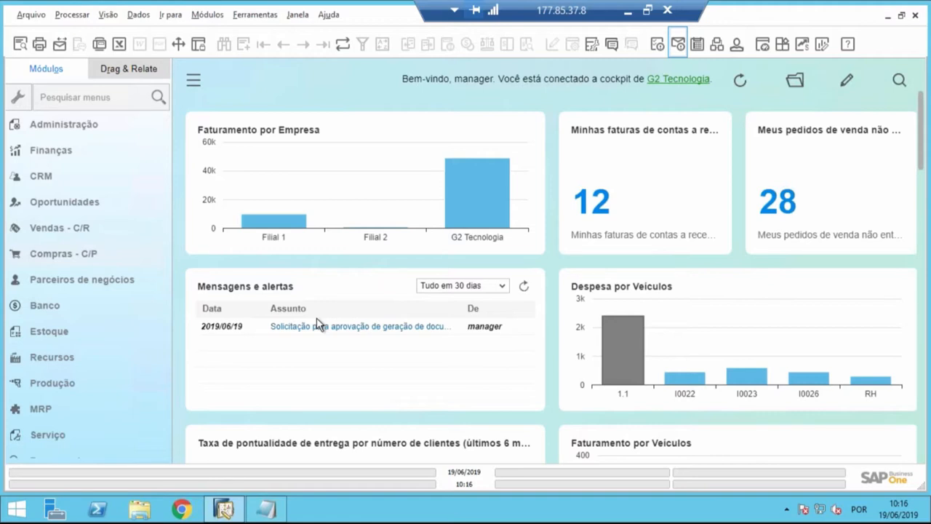
{"action": "left_click", "coordinate": [677, 45]}
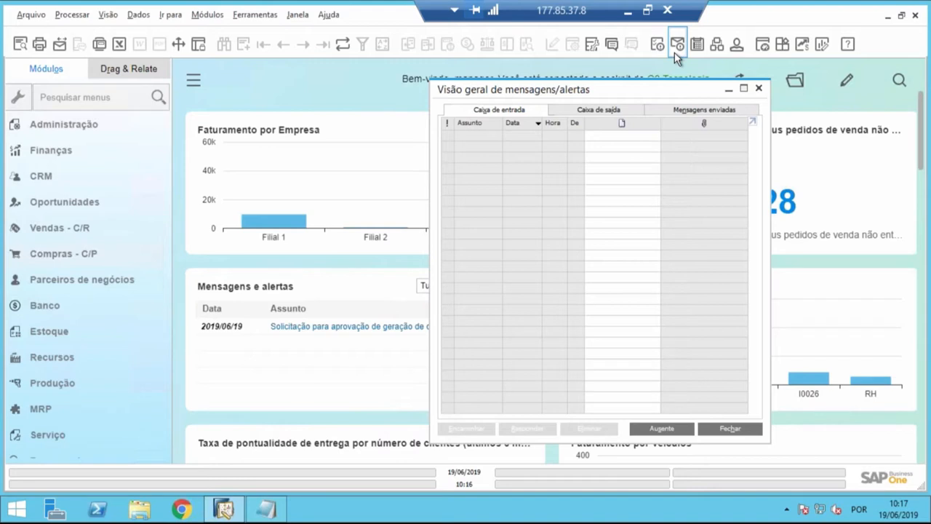
{"action": "left_click", "coordinate": [759, 88]}
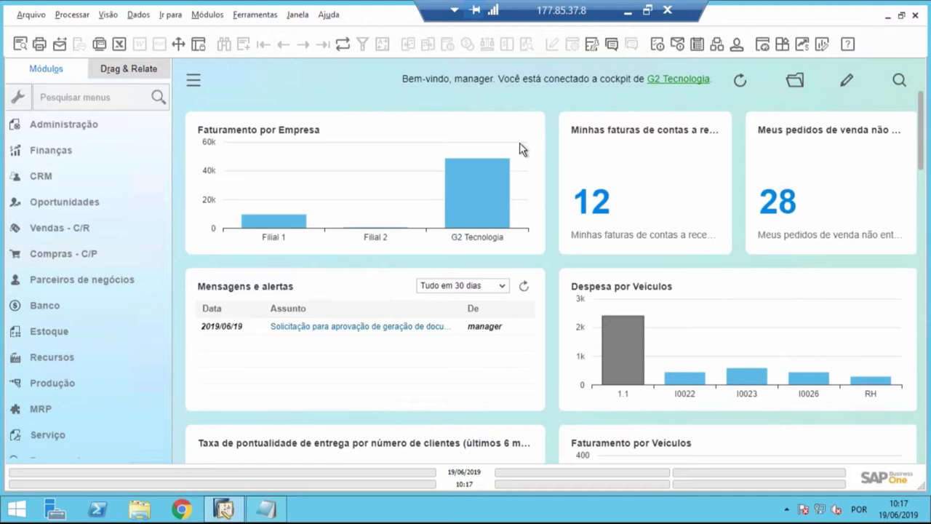
{"action": "left_click", "coordinate": [81, 128]}
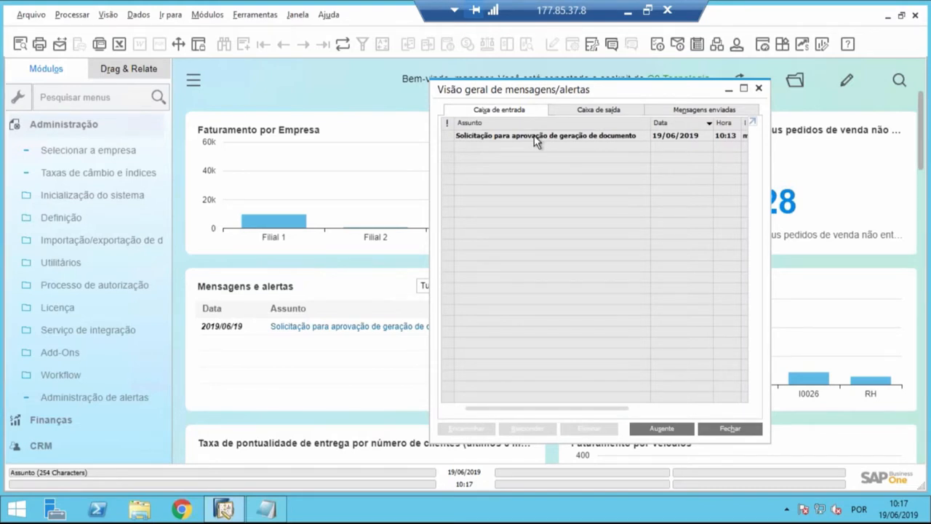
{"action": "left_click", "coordinate": [758, 88]}
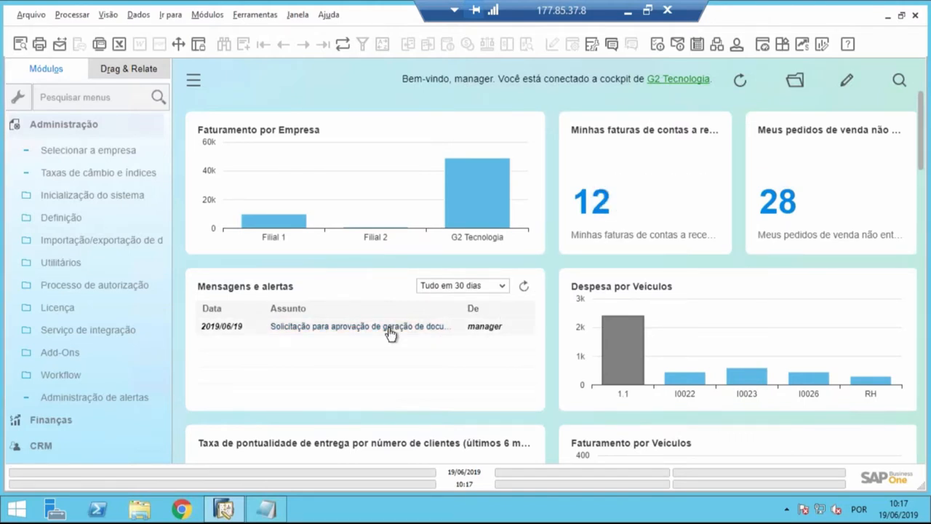
Step: Open the approval request message from the dashboard and review its authorization details and linked purchase order draft 16
{"action": "left_click", "coordinate": [357, 332]}
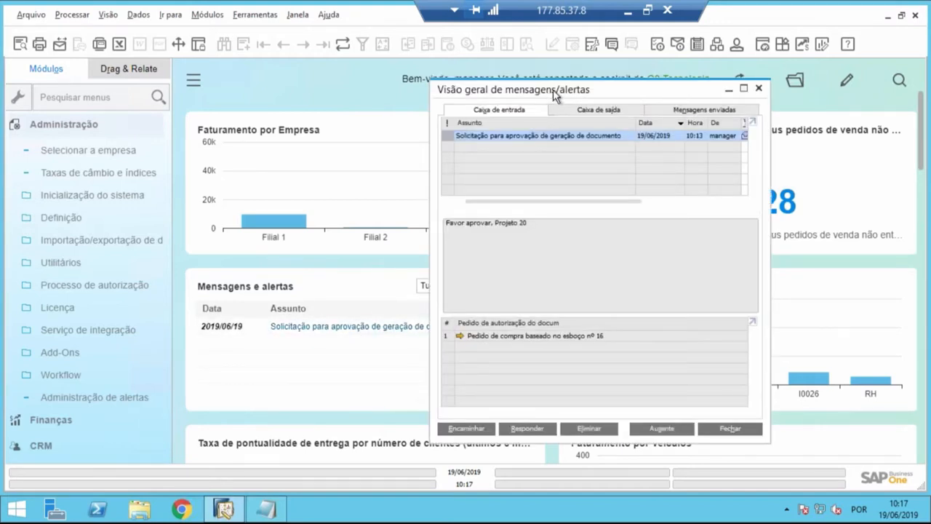
{"action": "left_click_drag", "start_coordinate": [553, 89], "coordinate": [573, 80]}
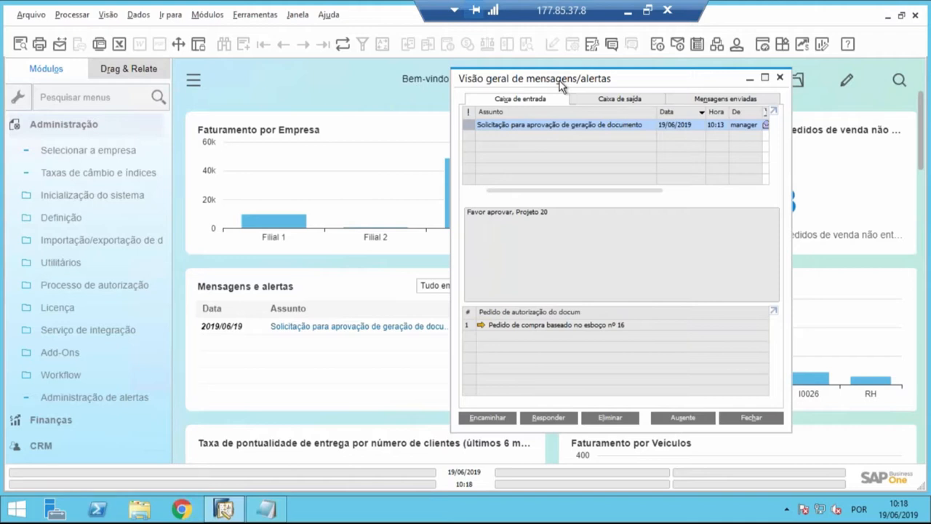
{"action": "left_click", "coordinate": [480, 325]}
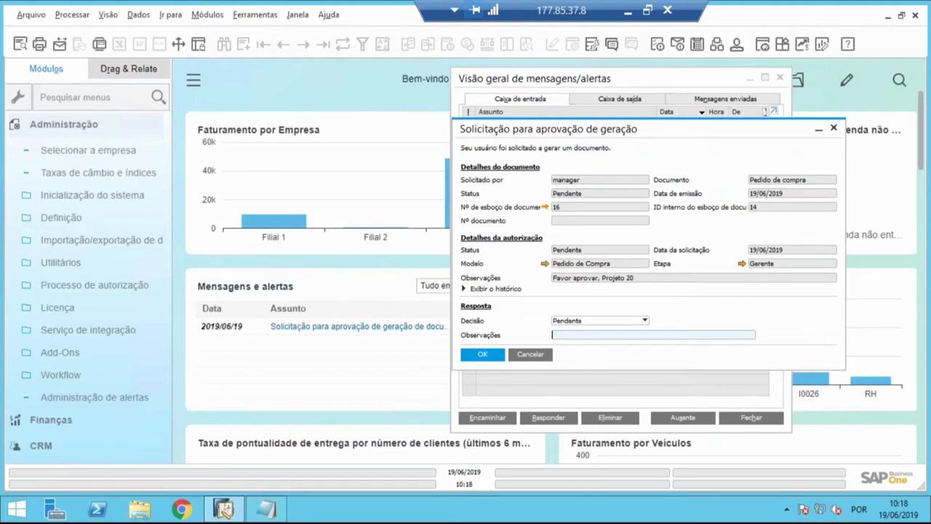
{"action": "left_click", "coordinate": [545, 207]}
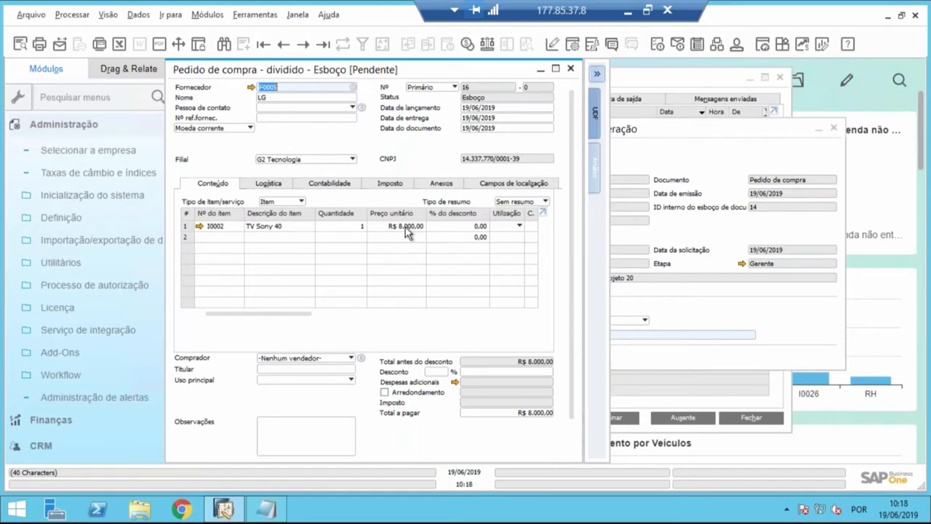
{"action": "left_click", "coordinate": [571, 70]}
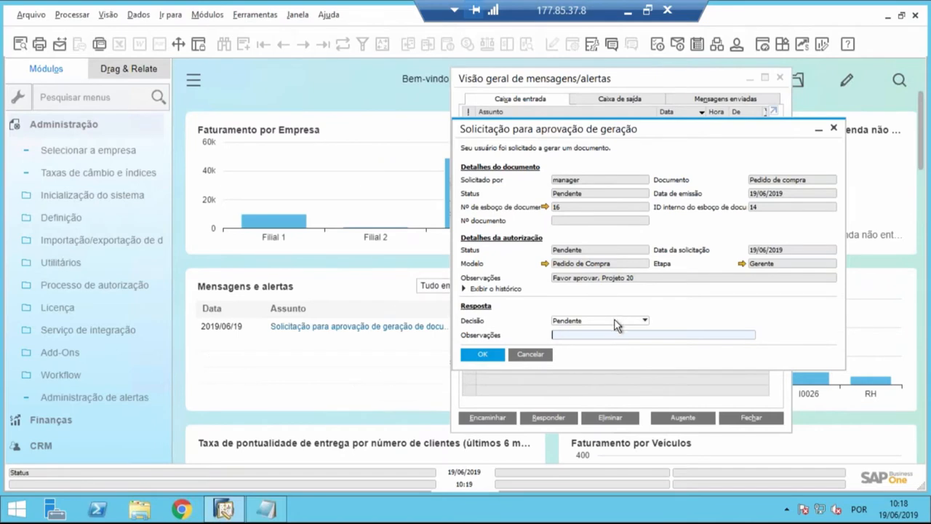
Step: Try out the Autorizado and Pendente decisions on the approval request, then leave the request and the messages overview without updating
{"action": "left_click", "coordinate": [614, 320]}
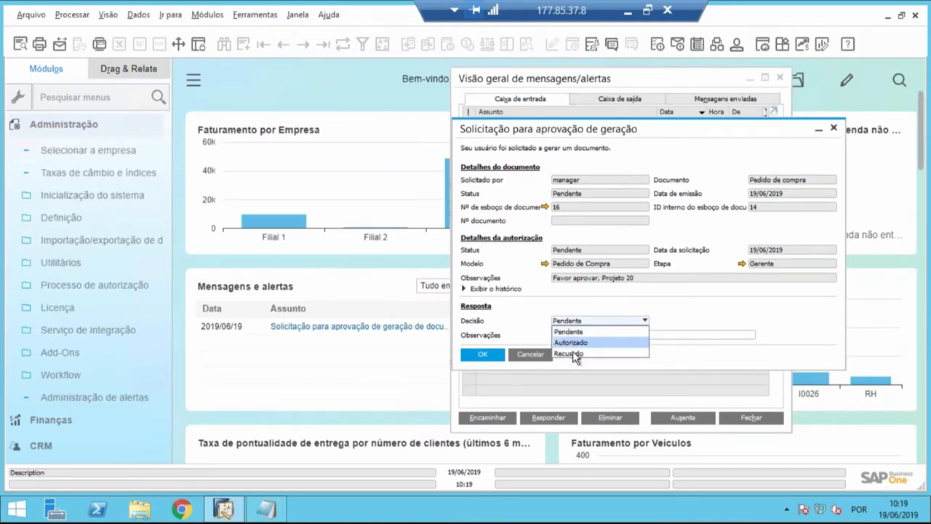
{"action": "left_click", "coordinate": [580, 331]}
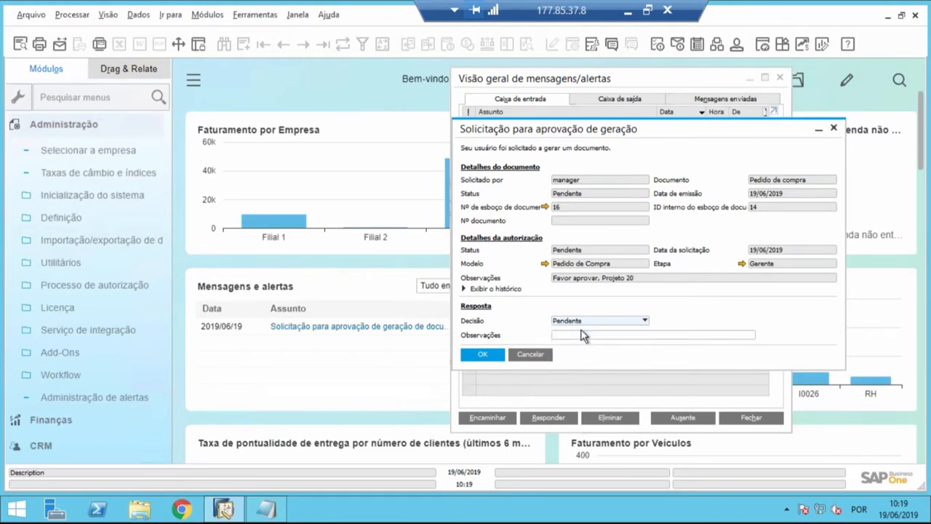
{"action": "left_click", "coordinate": [588, 321]}
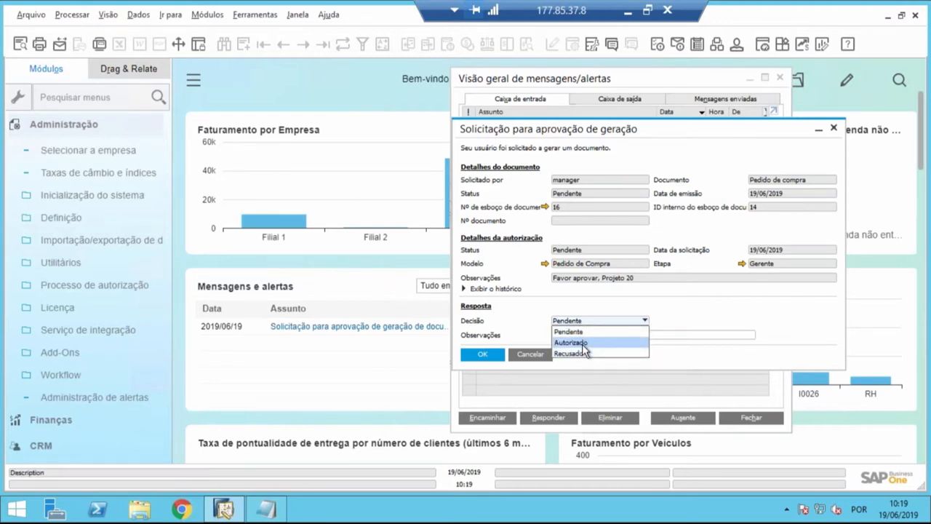
{"action": "left_click", "coordinate": [571, 342]}
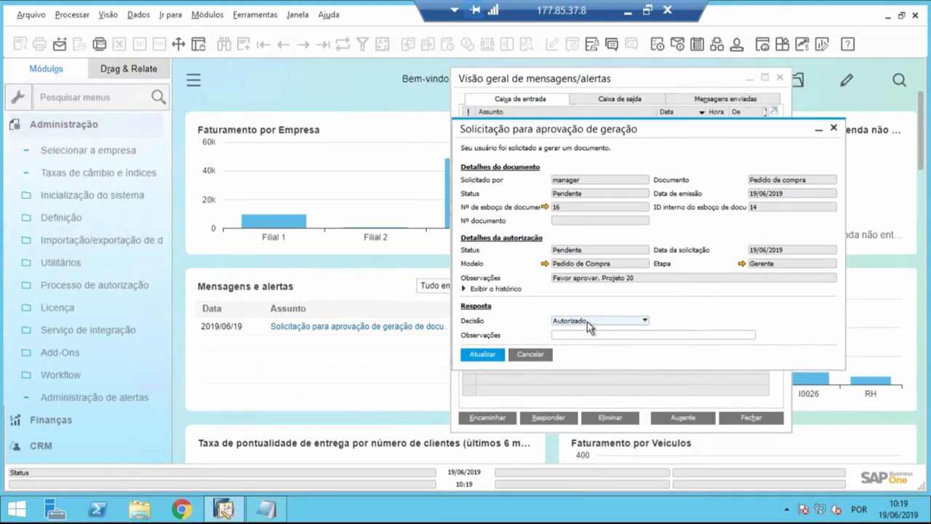
{"action": "left_click", "coordinate": [589, 321]}
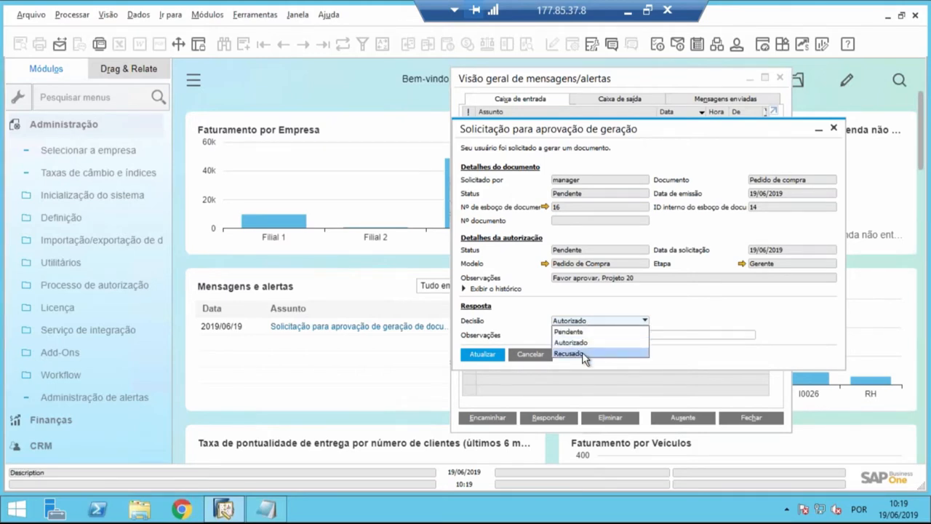
{"action": "left_click", "coordinate": [713, 304]}
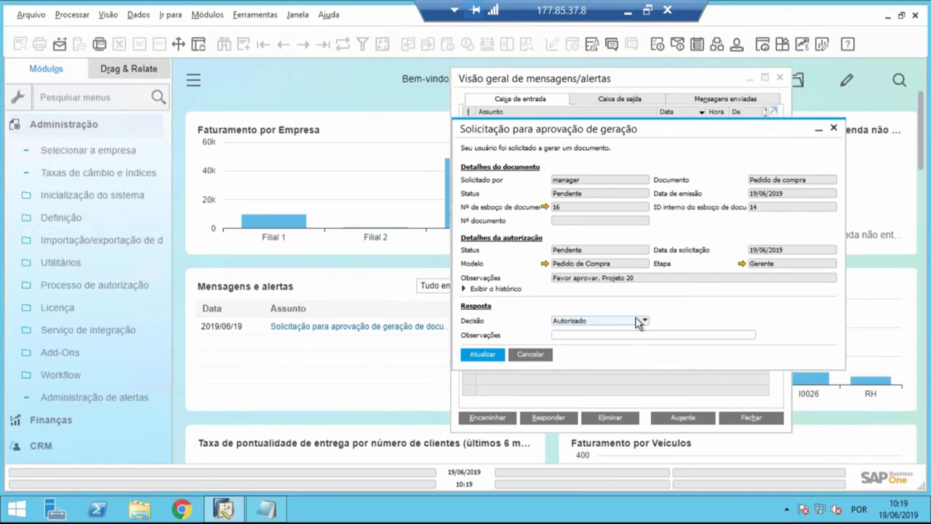
{"action": "left_click", "coordinate": [627, 321]}
{"action": "left_click", "coordinate": [617, 330]}
{"action": "left_click", "coordinate": [538, 355]}
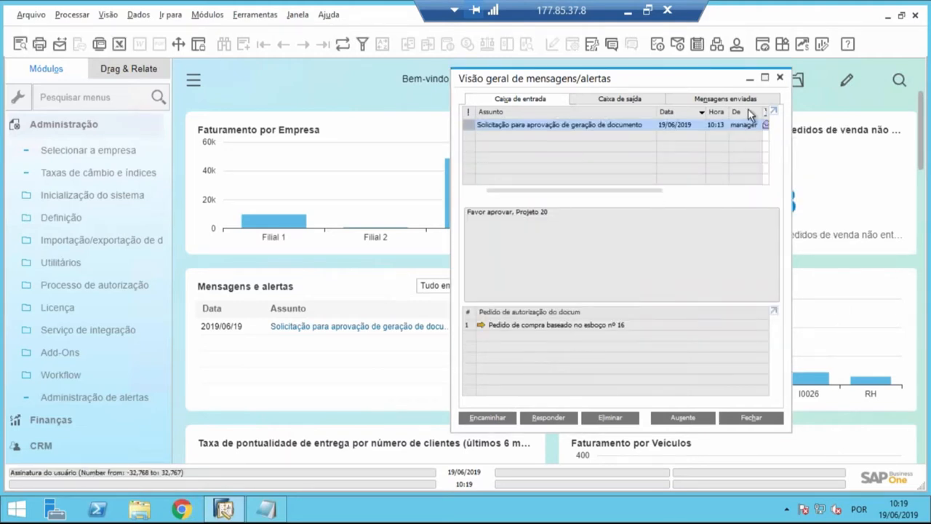
{"action": "left_click", "coordinate": [780, 77]}
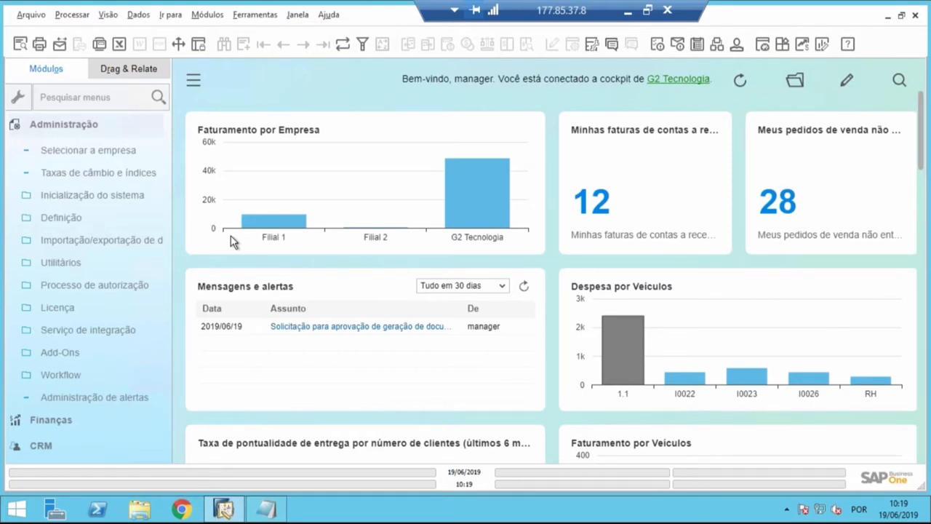
Step: Expand Processo de autorização under Administração, widen the module list, and open the Relatório de decisão de autorização selection criteria
{"action": "left_click", "coordinate": [98, 126]}
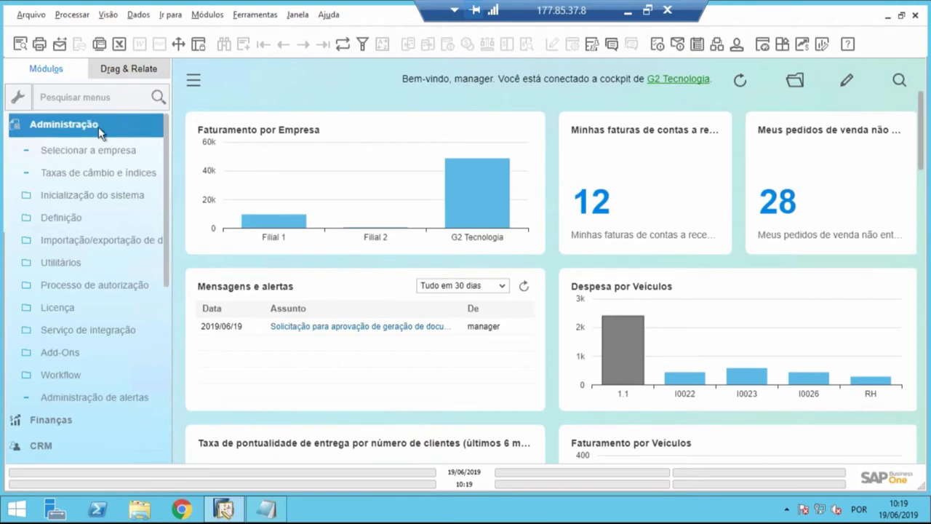
{"action": "left_click", "coordinate": [84, 124]}
{"action": "left_click", "coordinate": [85, 125]}
{"action": "left_click", "coordinate": [77, 286]}
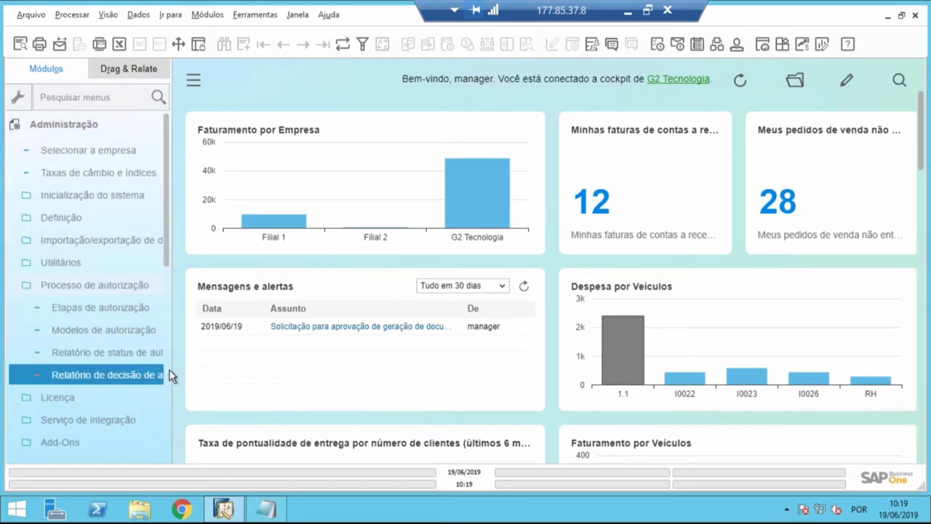
{"action": "left_click_drag", "start_coordinate": [172, 371], "coordinate": [235, 379]}
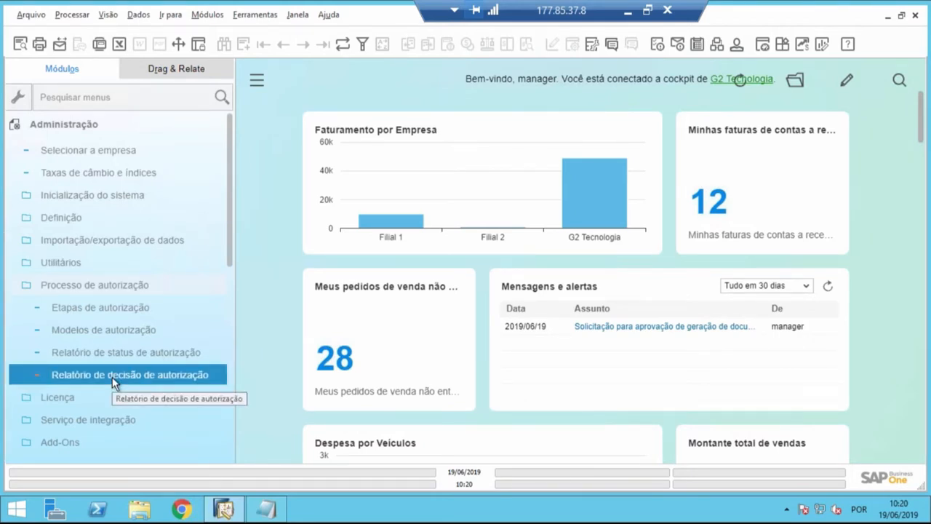
{"action": "left_click", "coordinate": [112, 375]}
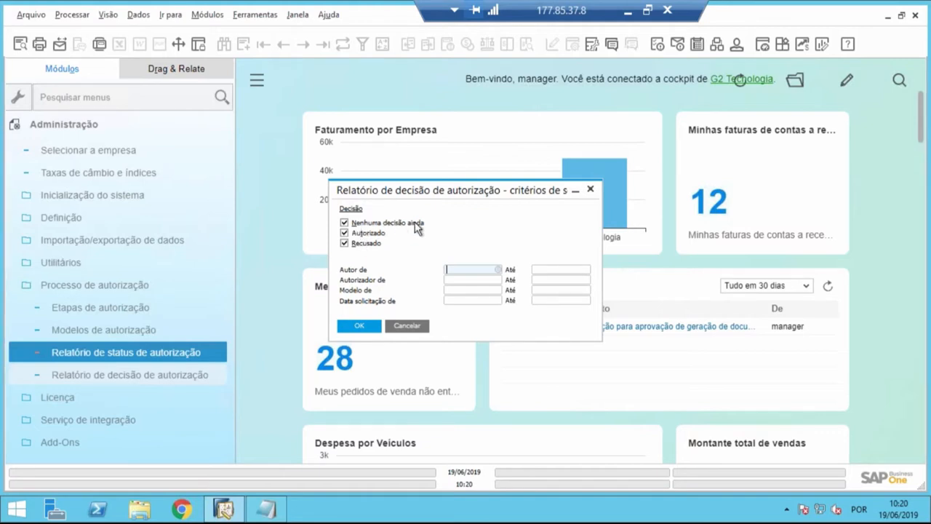
Step: Run the authorization decision report for Nenhuma decisão ainda, Autorizado and Recusado without range filters, and widen the report window
{"action": "left_click", "coordinate": [363, 223]}
{"action": "left_click", "coordinate": [356, 243]}
{"action": "left_click", "coordinate": [360, 243]}
{"action": "left_click", "coordinate": [357, 222]}
{"action": "left_click", "coordinate": [469, 281]}
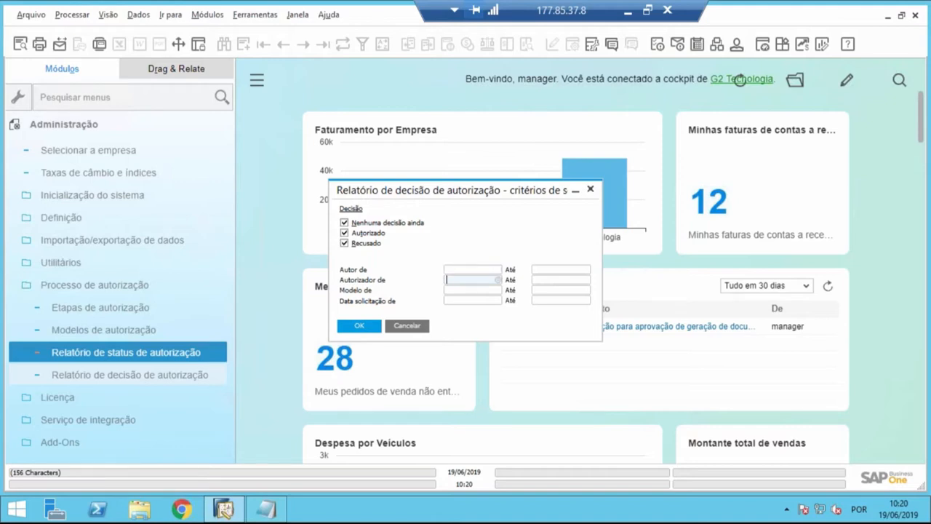
{"action": "left_click", "coordinate": [567, 279]}
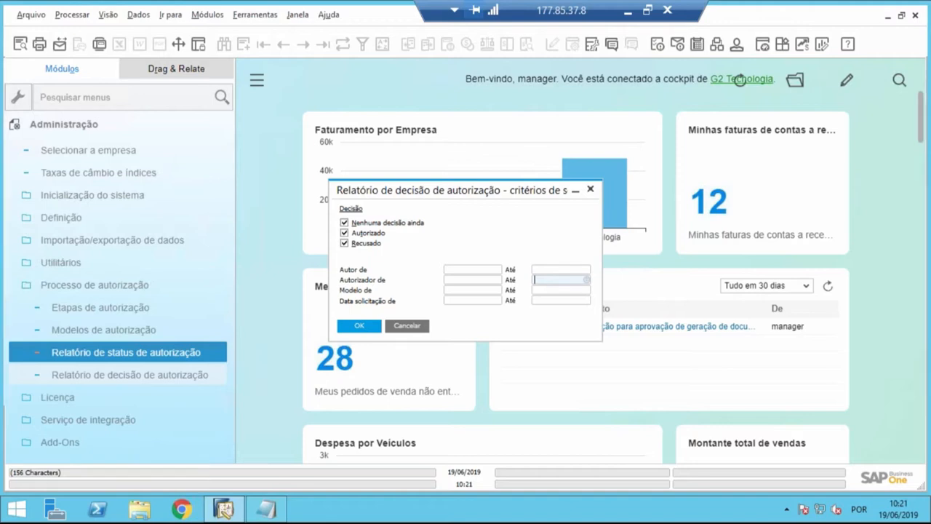
{"action": "left_click", "coordinate": [489, 283]}
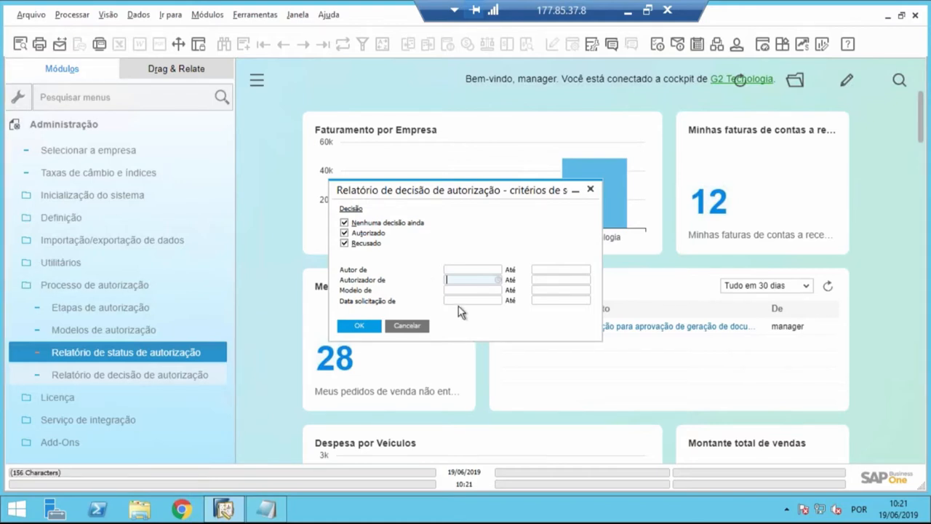
{"action": "left_click", "coordinate": [361, 326]}
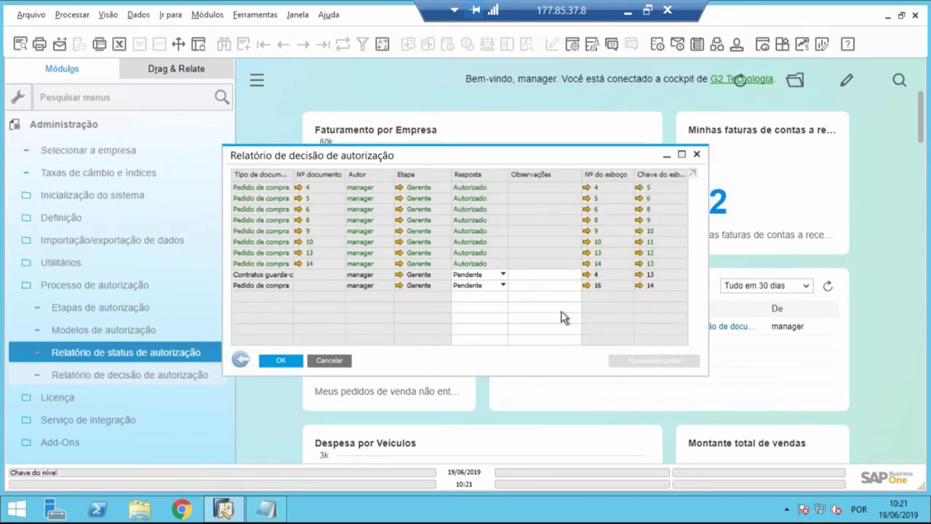
{"action": "left_click_drag", "start_coordinate": [709, 315], "coordinate": [785, 314]}
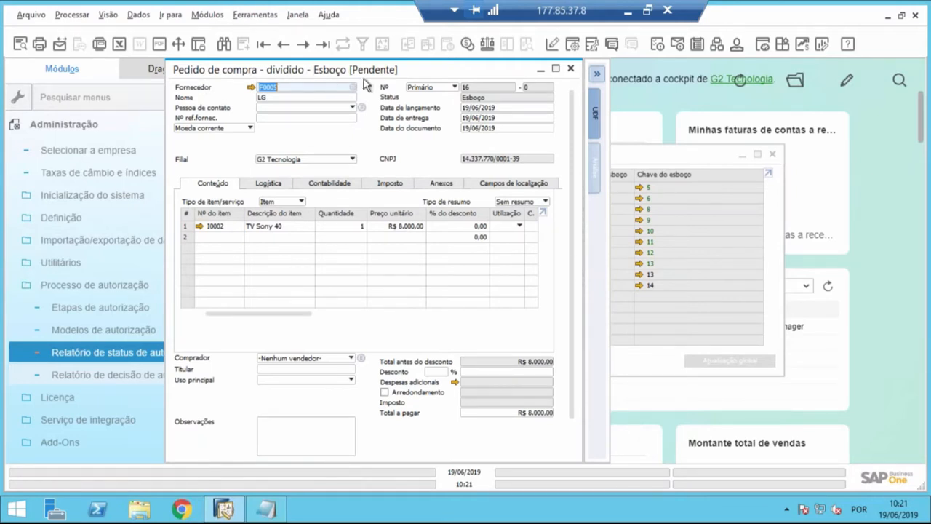
Step: Close the purchase order draft and set the Resposta for draft 16 to Autorizado in the authorization decision report
{"action": "left_click", "coordinate": [570, 68]}
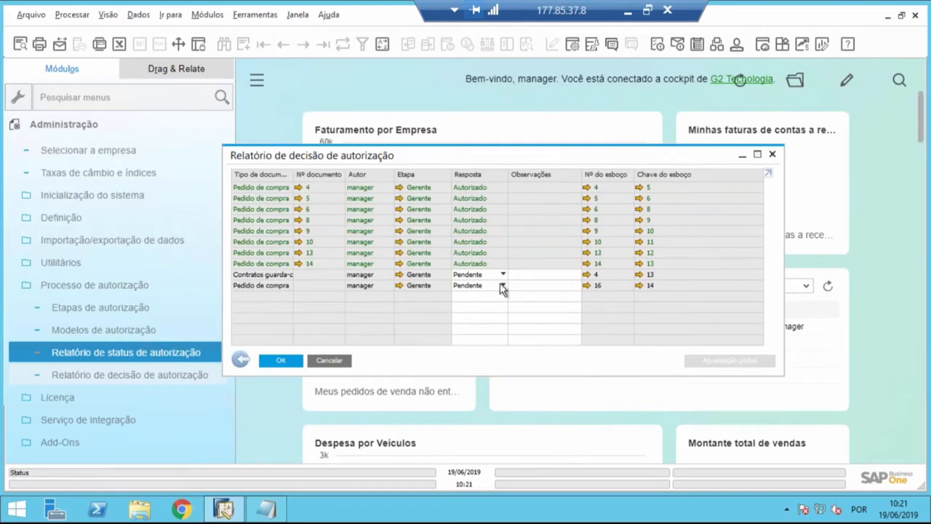
{"action": "left_click", "coordinate": [501, 285]}
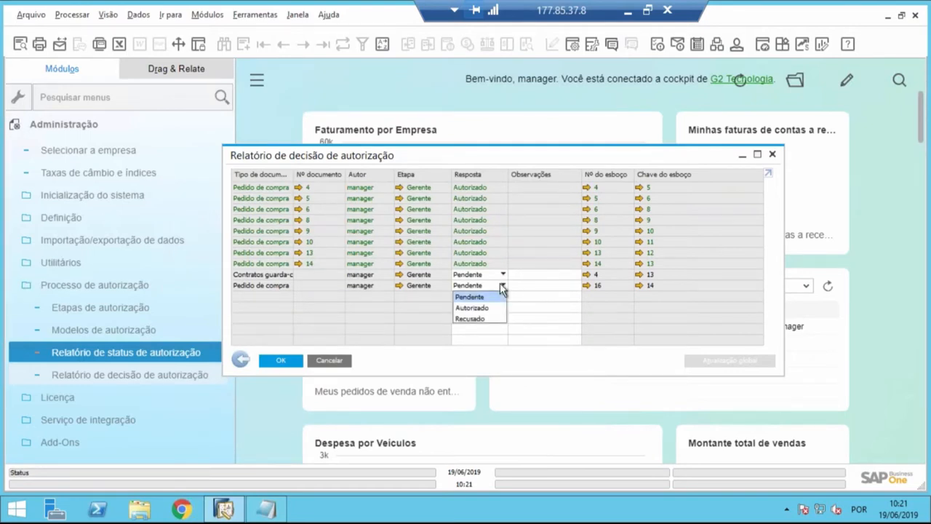
{"action": "left_click", "coordinate": [488, 308]}
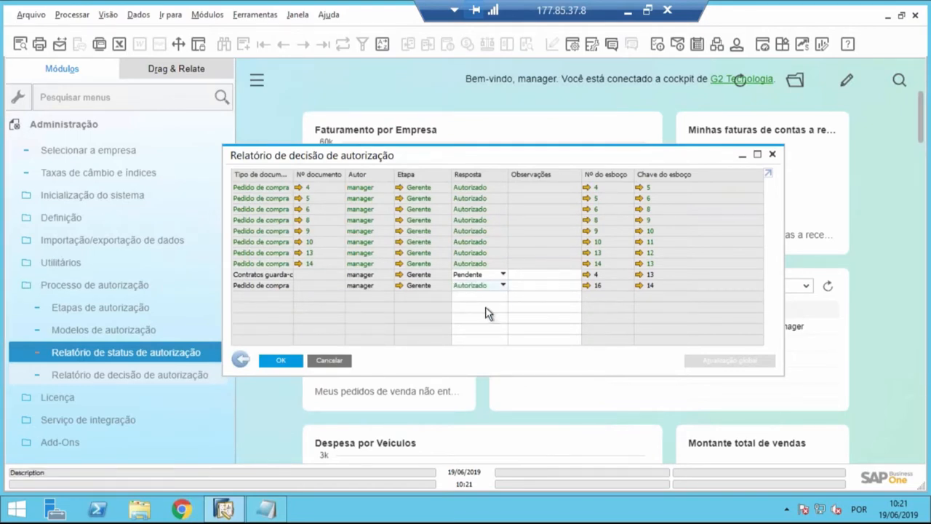
Step: Enter the remark "Pode seguir" for draft 16 in the decision report and update the decision
{"action": "left_click", "coordinate": [523, 285]}
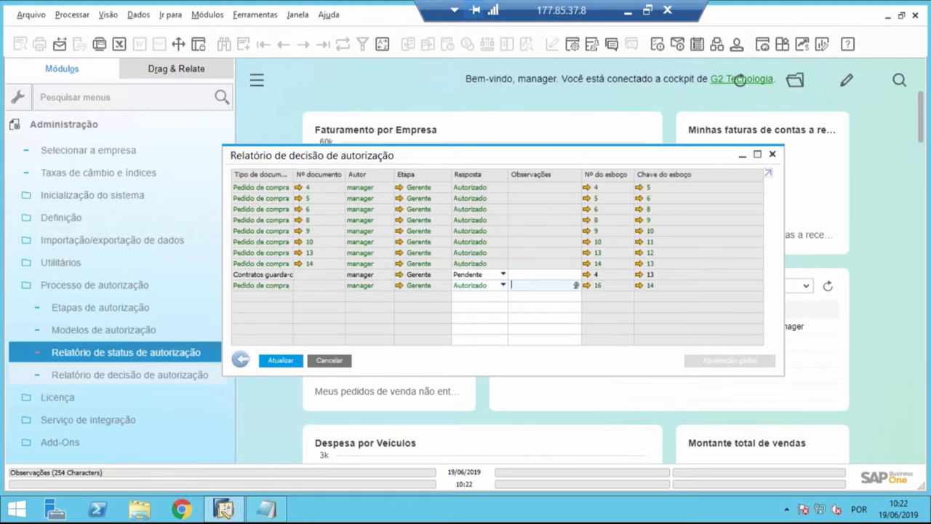
{"action": "type", "text": "Aprov"}
{"action": "key", "text": "BackSpace"}
{"action": "key", "text": "BackSpace"}
{"action": "key", "text": "BackSpace"}
{"action": "key", "text": "BackSpace"}
{"action": "key", "text": "BackSpace"}
{"action": "type", "text": "EStá"}
{"action": "key", "text": "BackSpace"}
{"action": "key", "text": "BackSpace"}
{"action": "key", "text": "BackSpace"}
{"action": "key", "text": "BackSpace"}
{"action": "type", "text": "Pode seguir"}
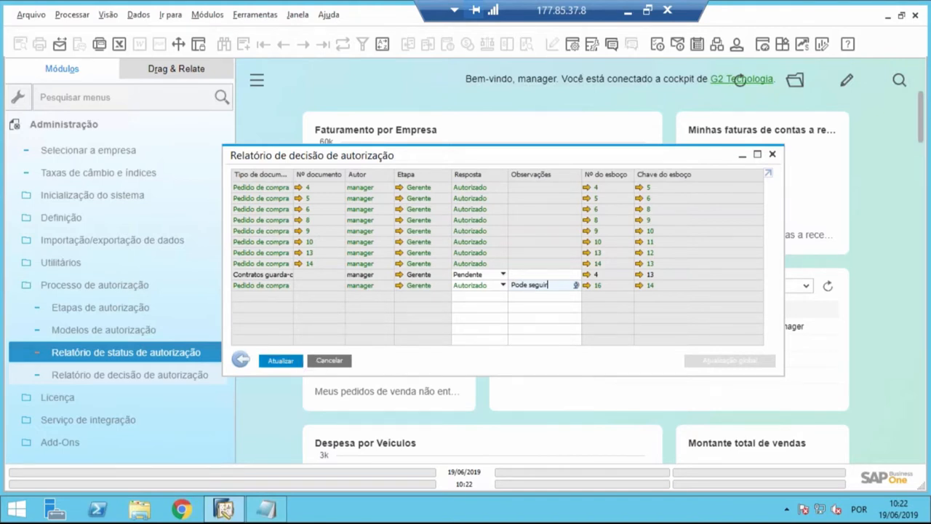
{"action": "left_click", "coordinate": [281, 361]}
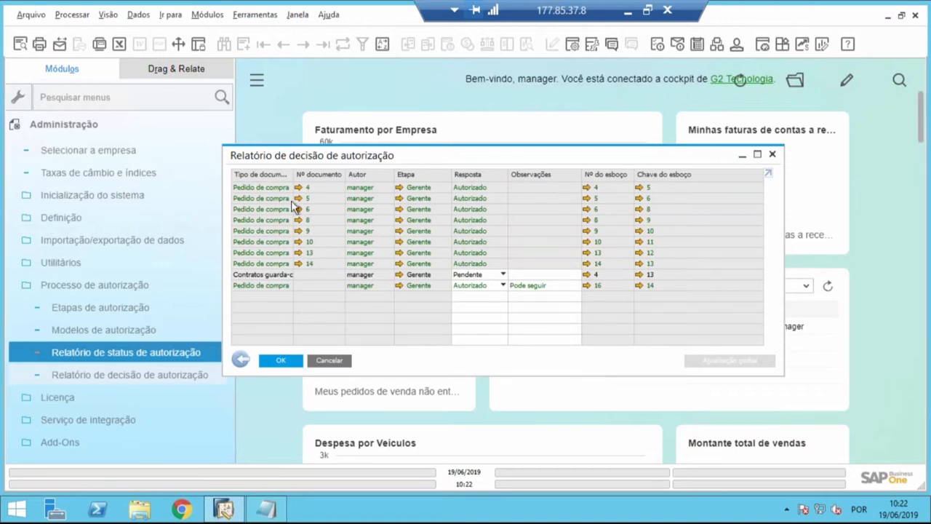
Step: Move the decision report and its selection criteria aside to uncover the messages overview, and close the report
{"action": "left_click_drag", "start_coordinate": [296, 162], "coordinate": [505, 143]}
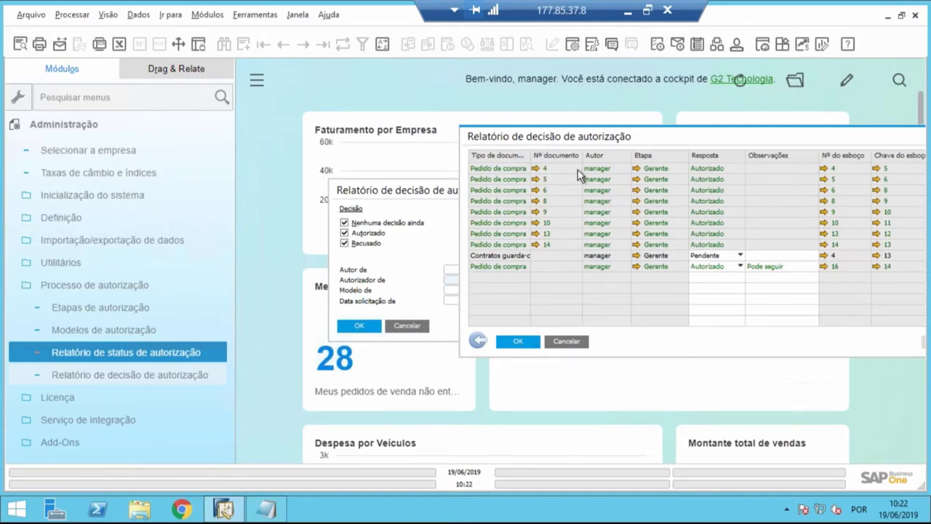
{"action": "left_click_drag", "start_coordinate": [578, 138], "coordinate": [843, 373]}
{"action": "left_click_drag", "start_coordinate": [485, 195], "coordinate": [735, 202]}
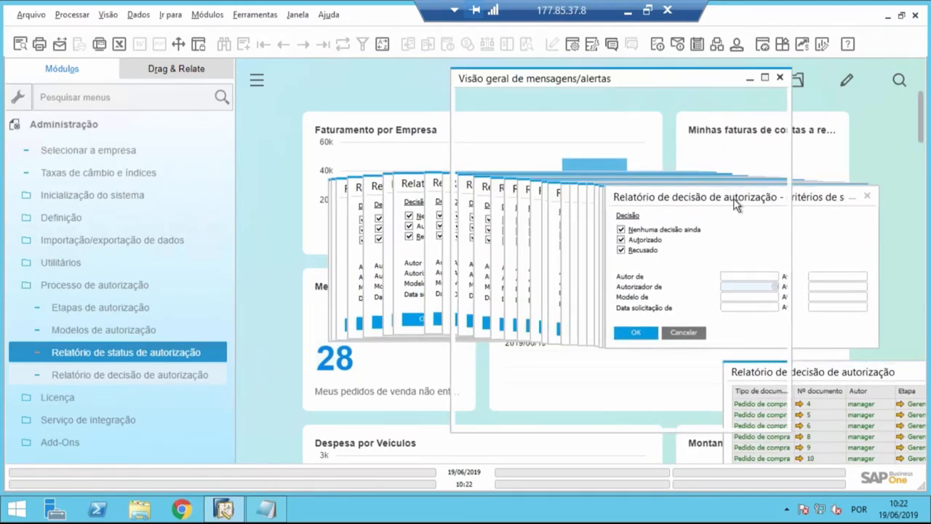
{"action": "left_click", "coordinate": [826, 363]}
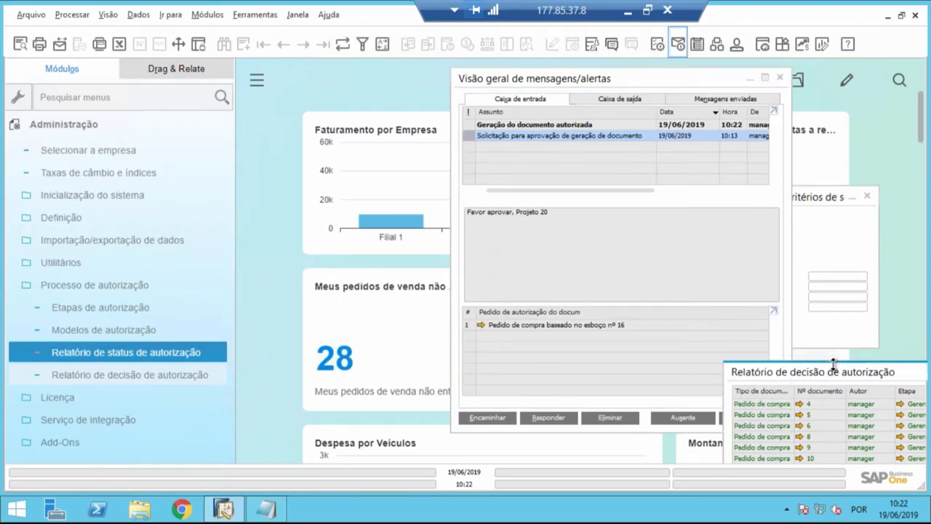
{"action": "left_click", "coordinate": [814, 203]}
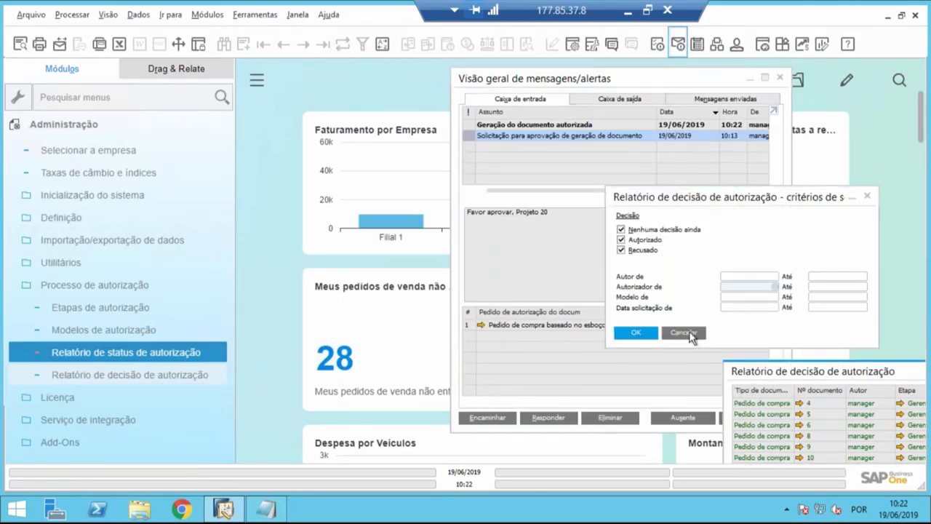
{"action": "left_click_drag", "start_coordinate": [819, 374], "coordinate": [301, 288]}
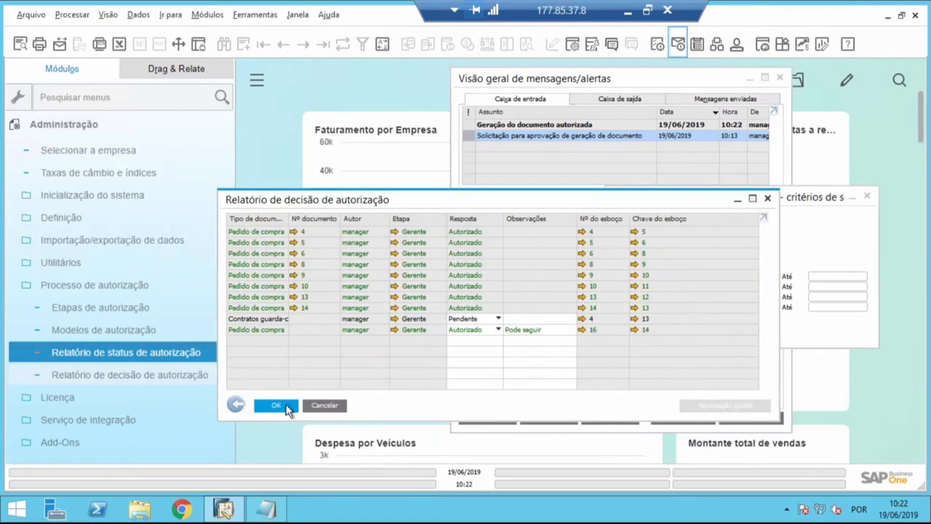
{"action": "left_click", "coordinate": [280, 405]}
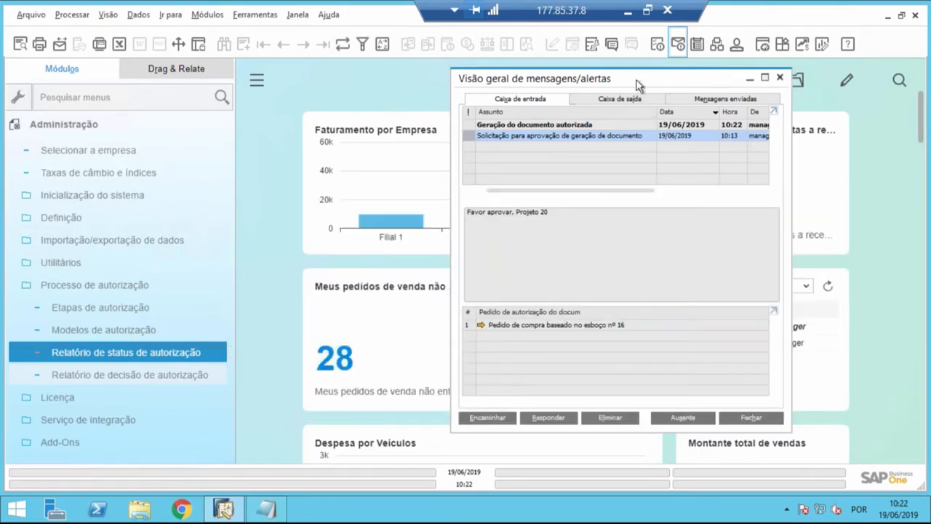
Step: View the message Geração do documento autorizada in the inbox and close the messages overview
{"action": "left_click_drag", "start_coordinate": [640, 83], "coordinate": [649, 93]}
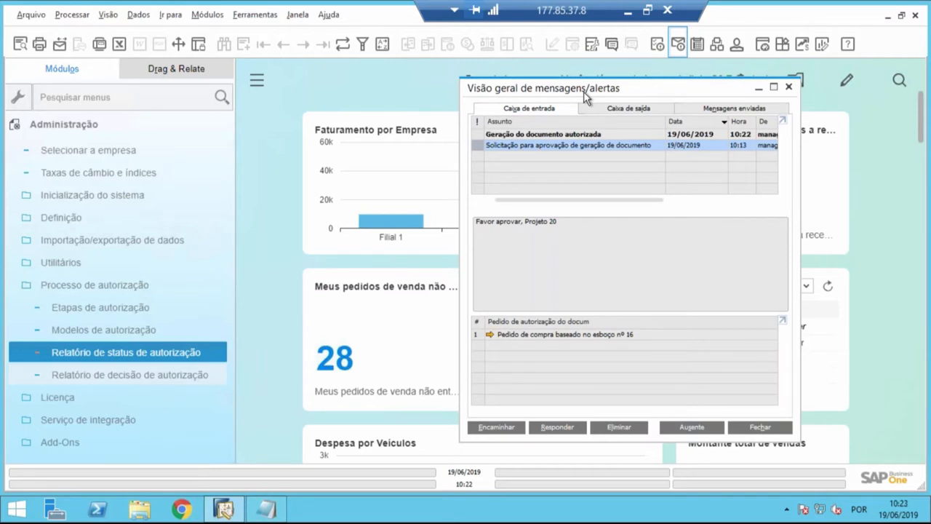
{"action": "left_click", "coordinate": [572, 134]}
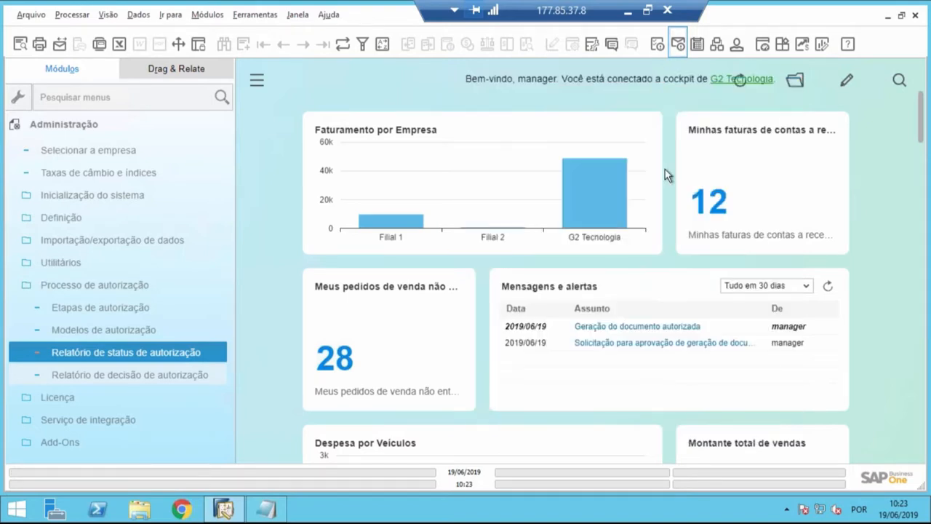
{"action": "left_click", "coordinate": [789, 87]}
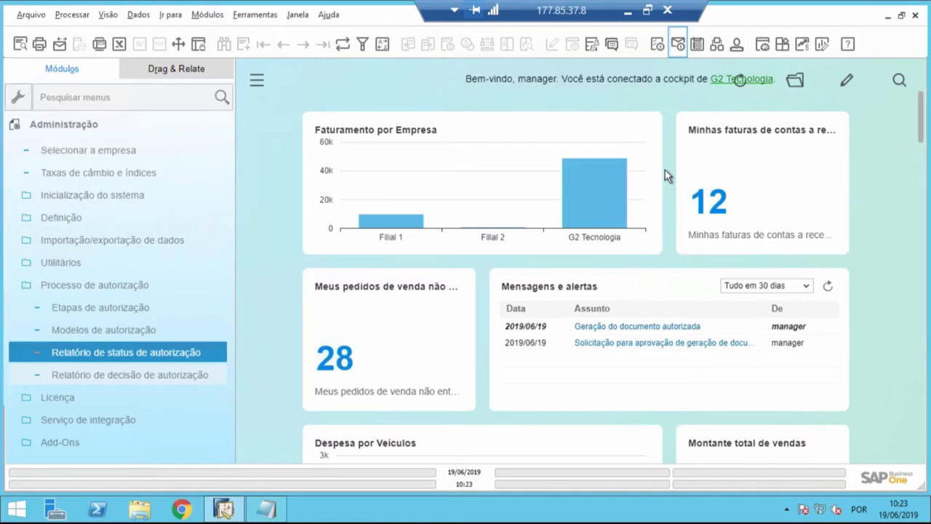
Step: Reopen the messages overview, open the authorized purchase order draft 16 from its message, and add it as a purchase order
{"action": "left_click", "coordinate": [677, 45]}
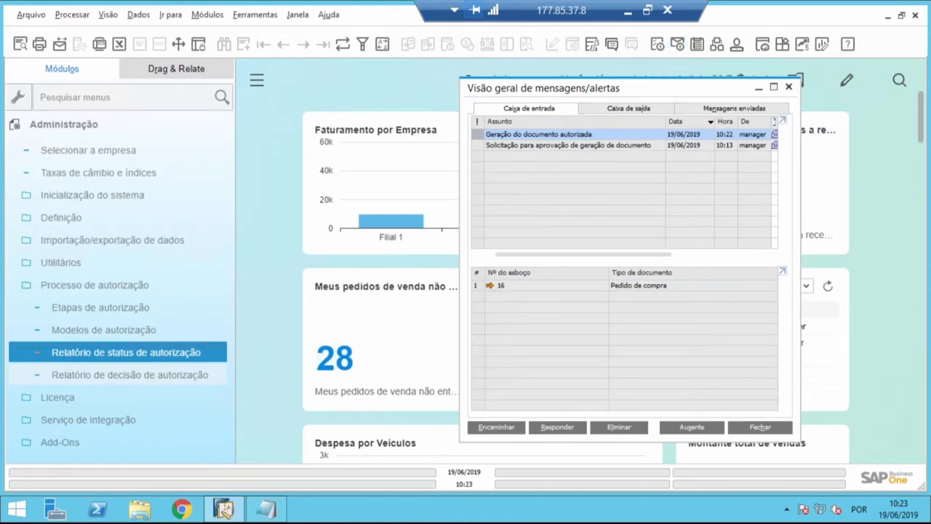
{"action": "left_click", "coordinate": [490, 285]}
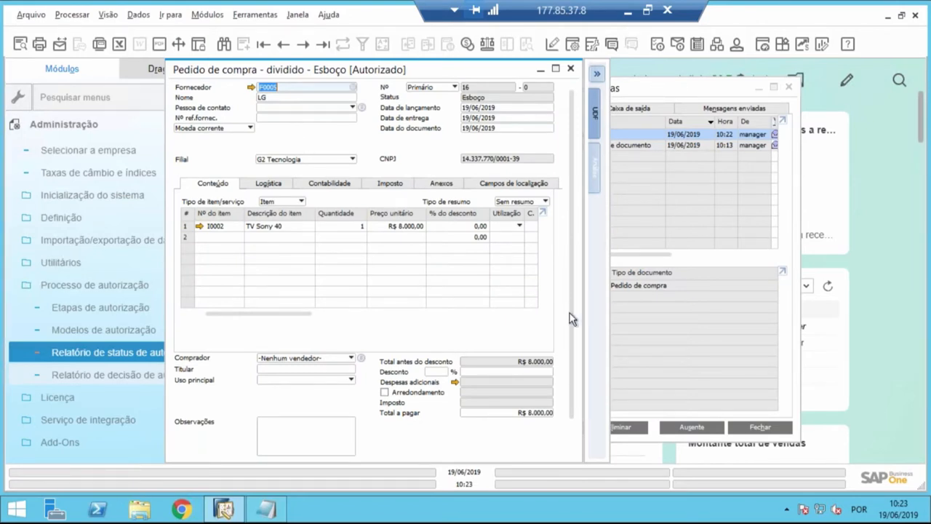
{"action": "scroll", "coordinate": [567, 334], "scroll_direction": "down", "scroll_amount": 2}
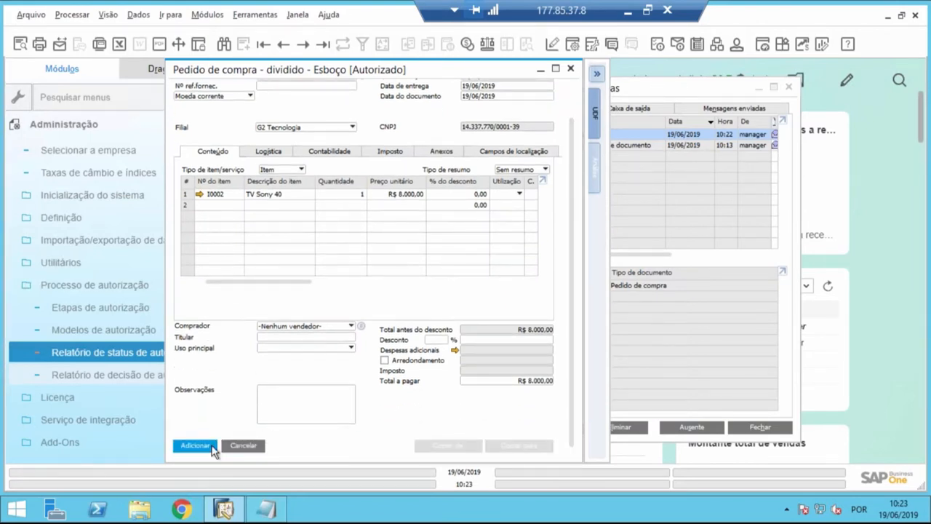
{"action": "left_click", "coordinate": [208, 446]}
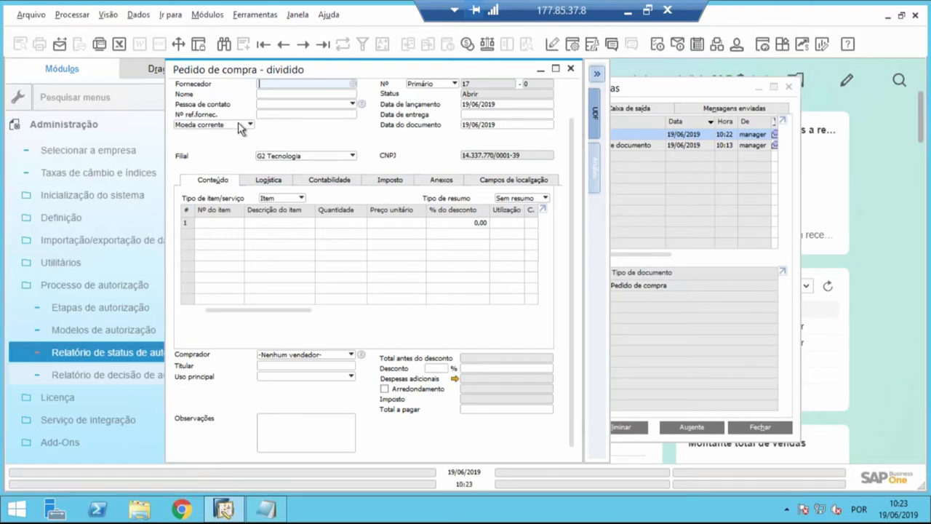
Step: Display the last purchase order, review its Relatório de status de autorização, and close all open windows
{"action": "left_click", "coordinate": [323, 48]}
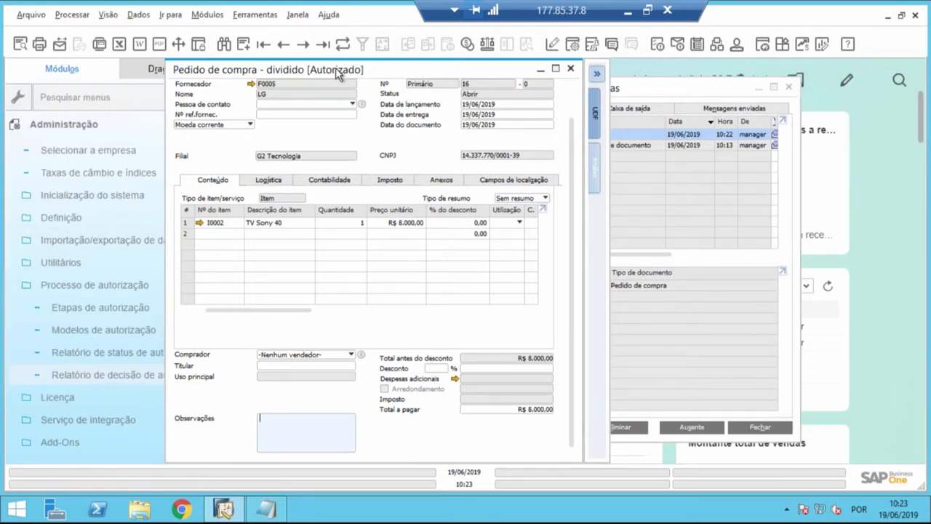
{"action": "right_click", "coordinate": [372, 131]}
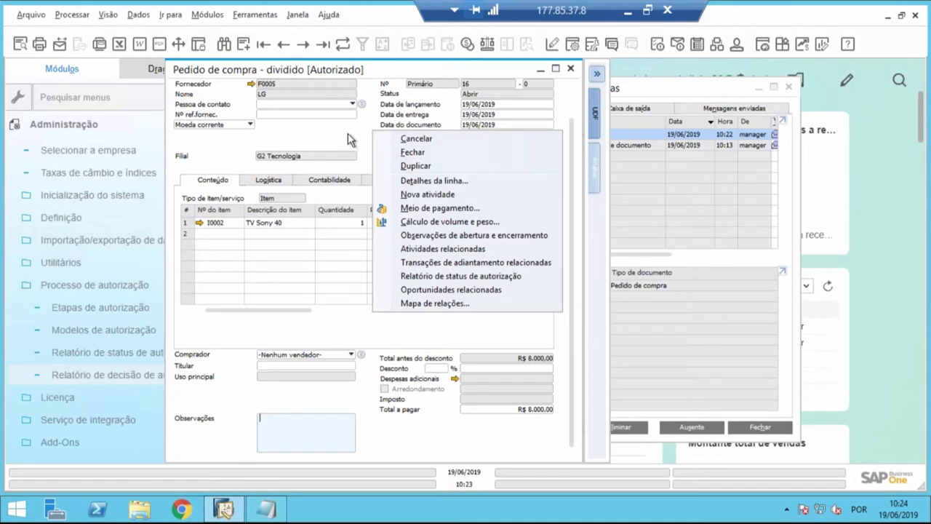
{"action": "right_click", "coordinate": [348, 133]}
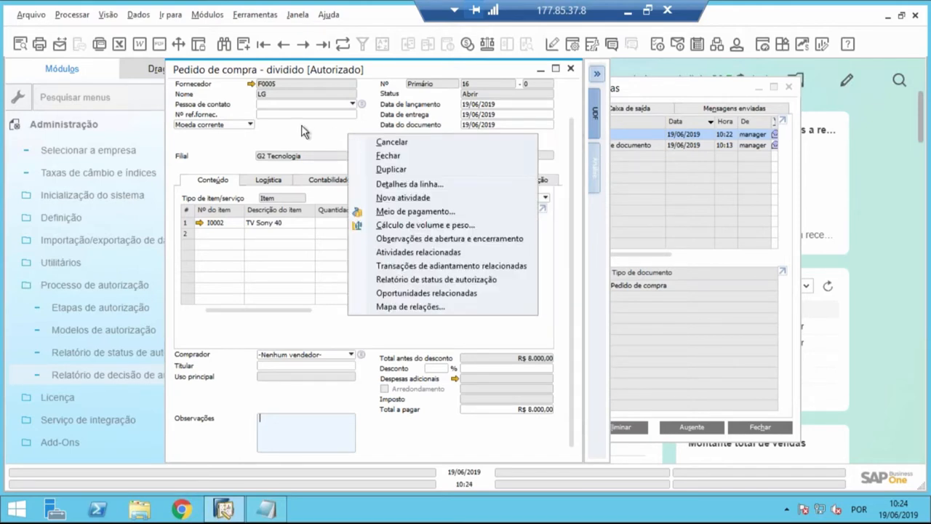
{"action": "left_click", "coordinate": [405, 280]}
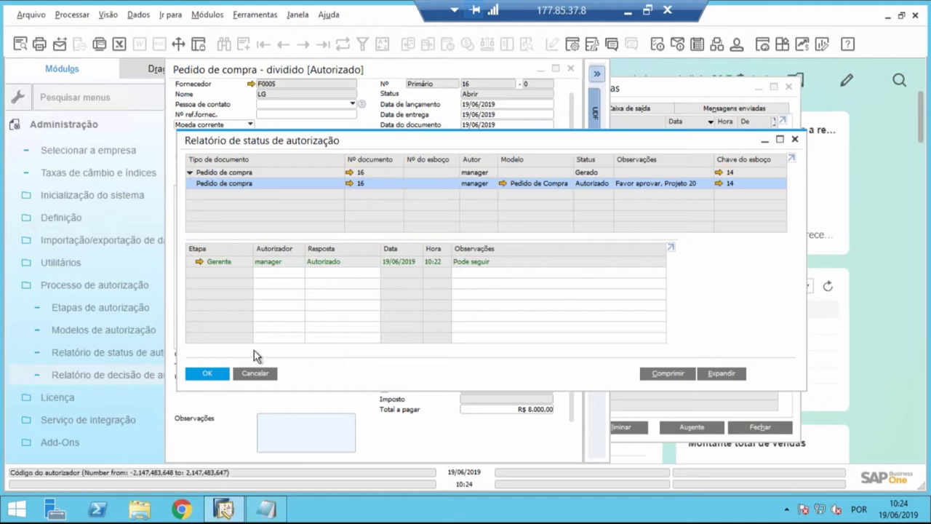
{"action": "left_click", "coordinate": [211, 374]}
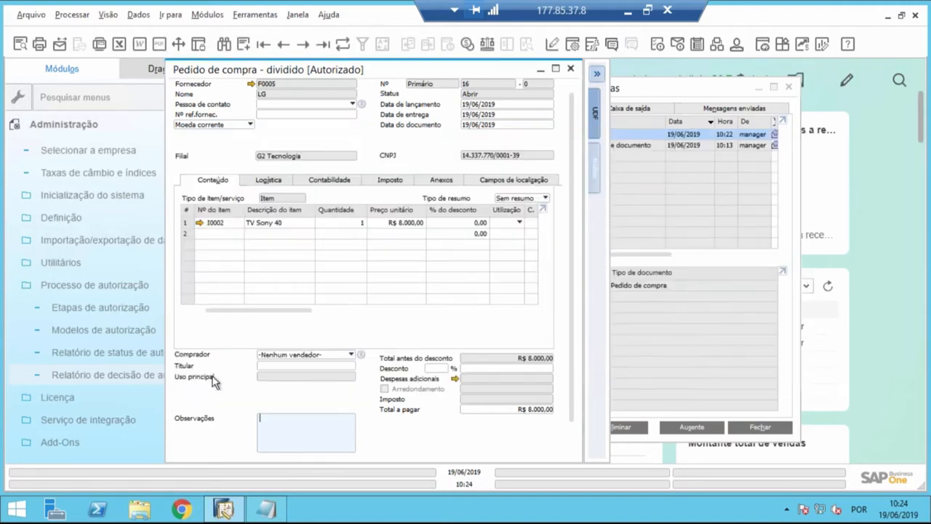
{"action": "left_click", "coordinate": [571, 70]}
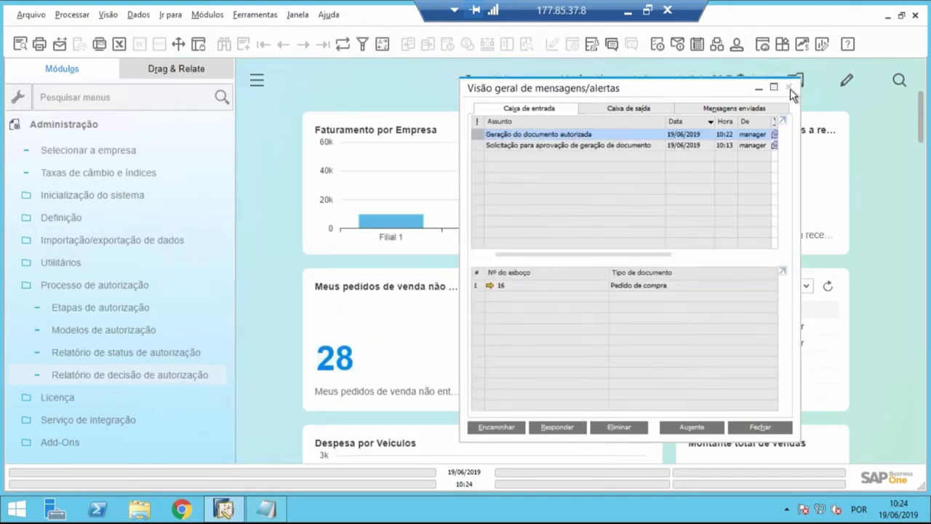
{"action": "left_click", "coordinate": [789, 88]}
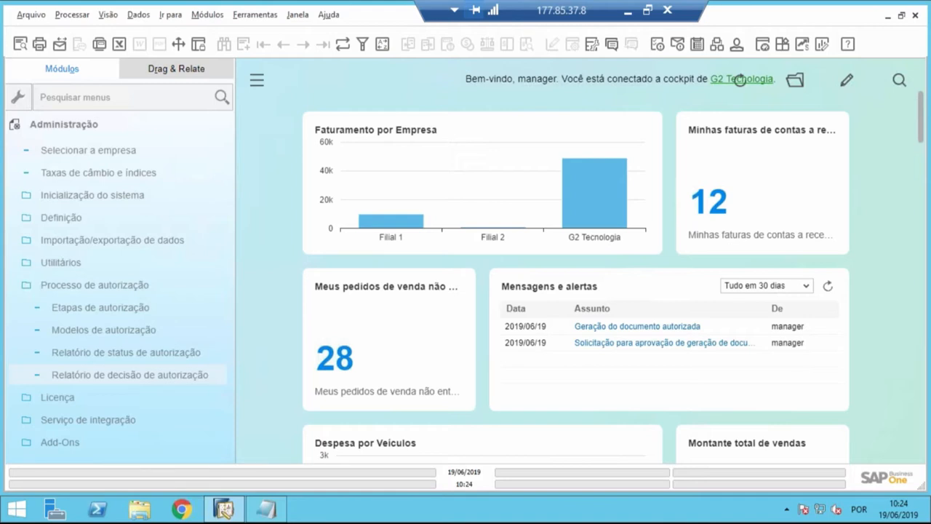
Step: Collapse the Processo de autorização folder and the Administração module
{"action": "left_click", "coordinate": [127, 288]}
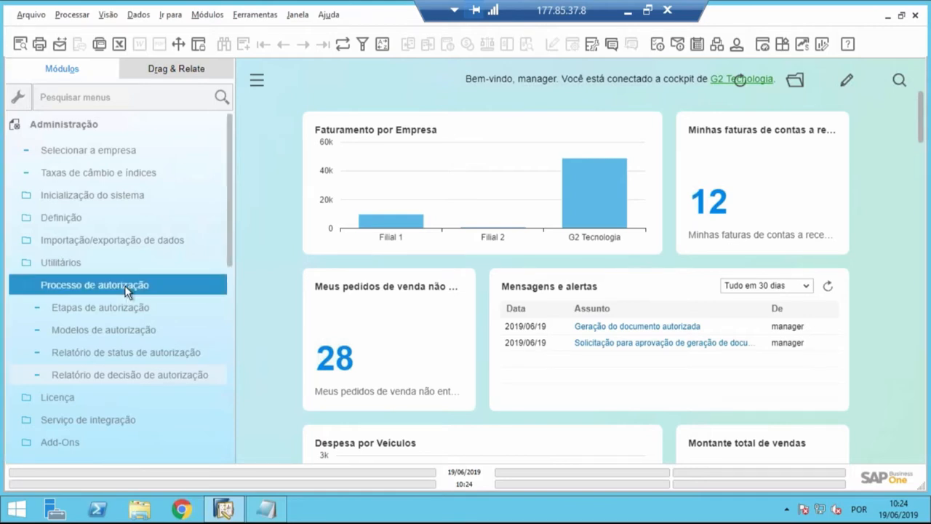
{"action": "left_click", "coordinate": [127, 288]}
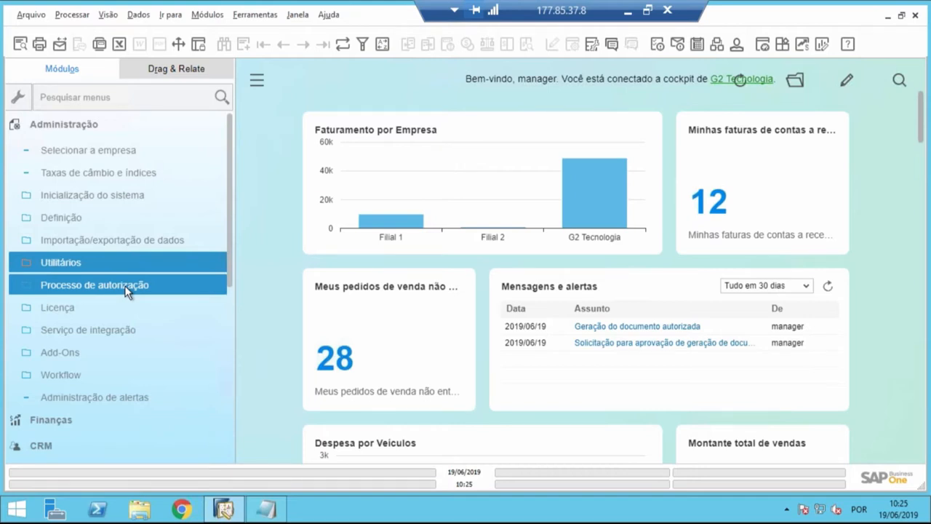
{"action": "left_click", "coordinate": [82, 134]}
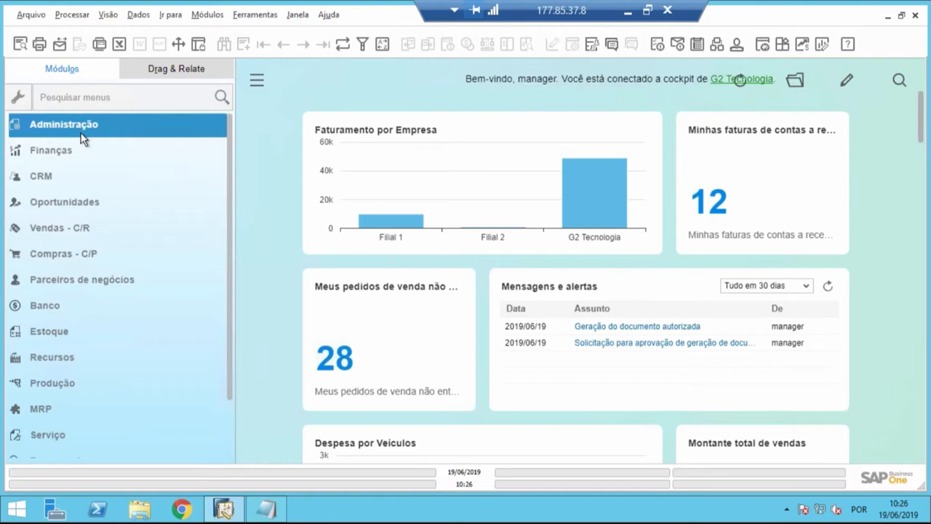
Step: Review draft 16 from the authorized document message in the messages overview and close both windows
{"action": "left_click", "coordinate": [677, 45]}
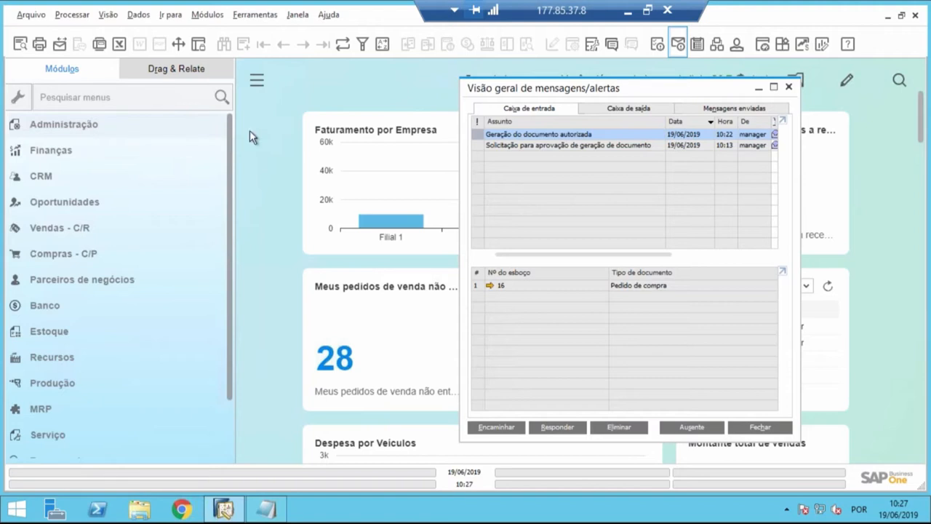
{"action": "left_click_drag", "start_coordinate": [567, 91], "coordinate": [530, 98]}
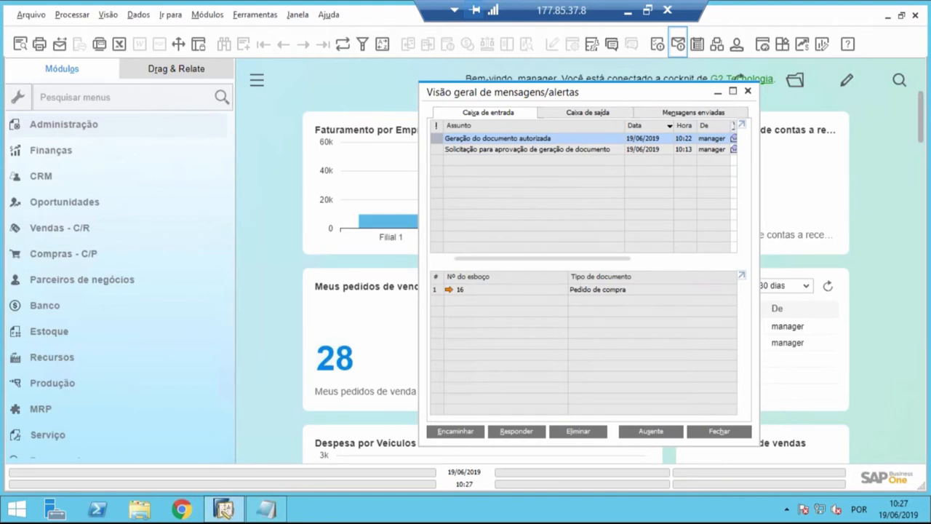
{"action": "left_click", "coordinate": [449, 289]}
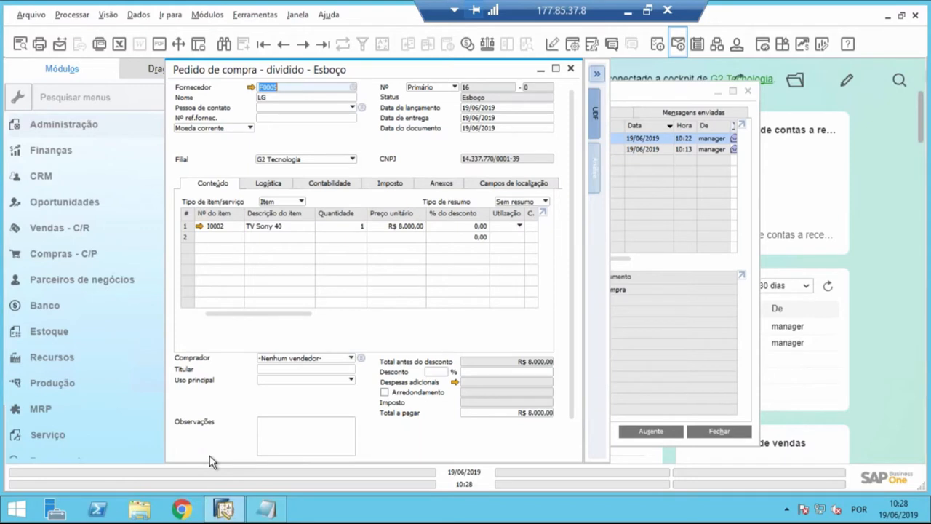
{"action": "left_click", "coordinate": [570, 71]}
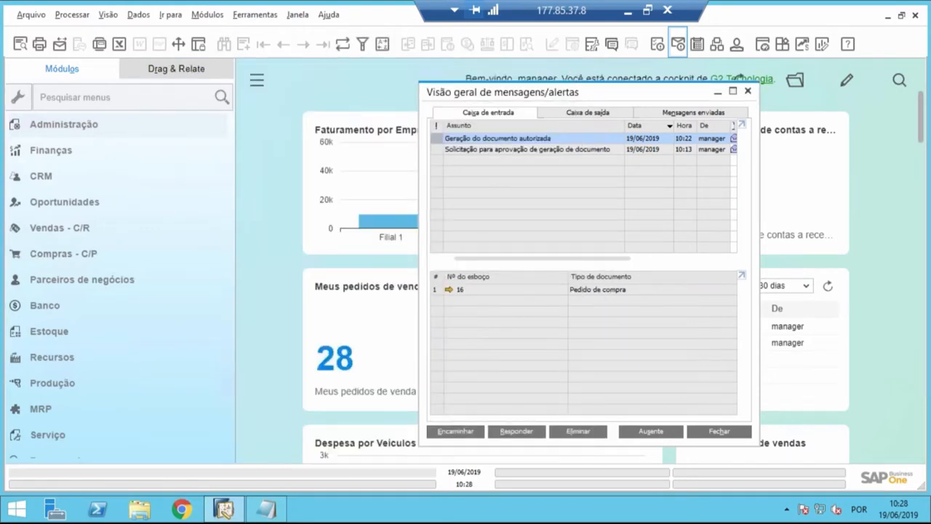
{"action": "left_click", "coordinate": [748, 92]}
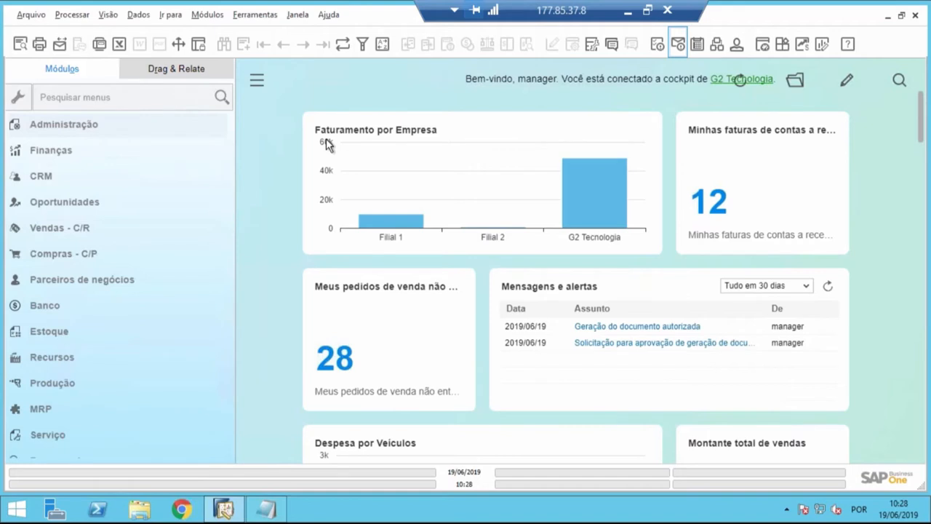
{"action": "left_click", "coordinate": [162, 131]}
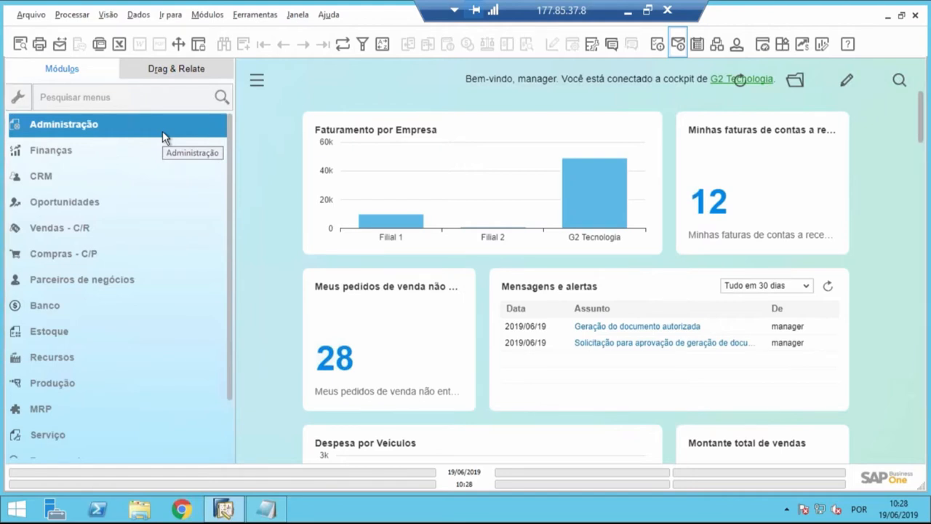
{"action": "left_click", "coordinate": [120, 131]}
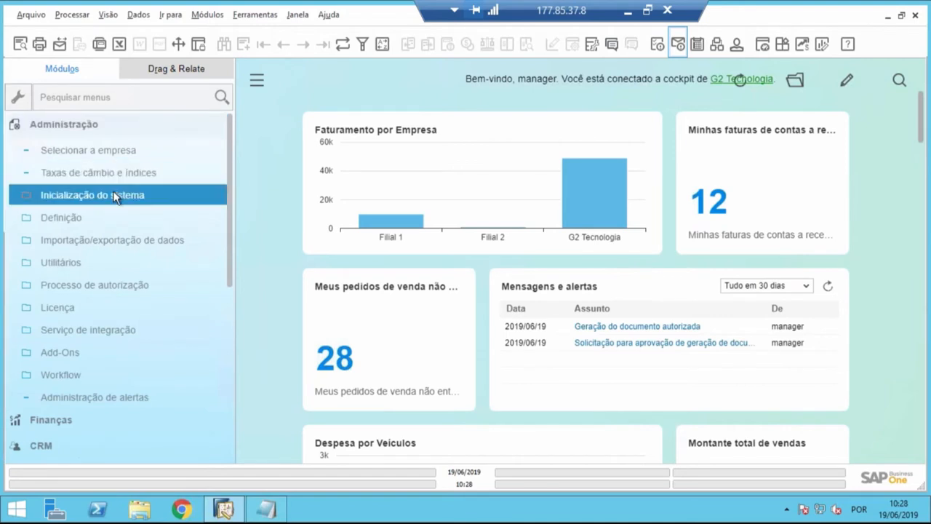
{"action": "left_click", "coordinate": [74, 124]}
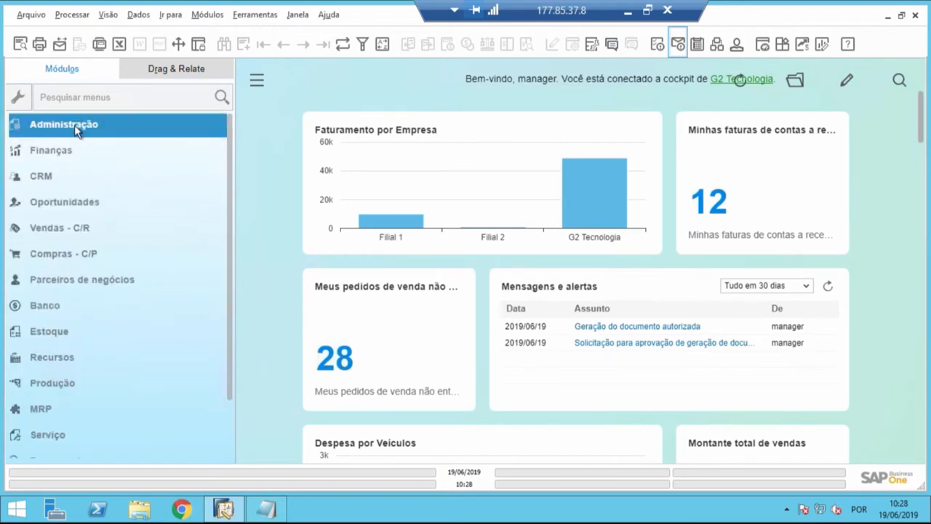
{"action": "left_click", "coordinate": [75, 124]}
{"action": "left_click", "coordinate": [74, 124]}
{"action": "left_click", "coordinate": [74, 125]}
{"action": "left_click", "coordinate": [66, 261]}
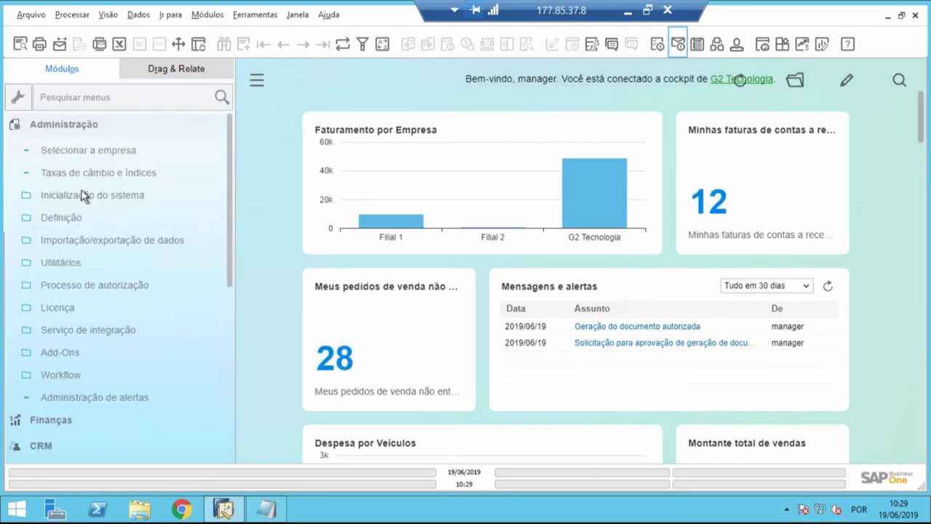
Step: Examine the Processo de autorização options in Configurações gerais, then close the settings and collapse Inicialização do sistema
{"action": "left_click", "coordinate": [27, 195]}
{"action": "left_click", "coordinate": [87, 239]}
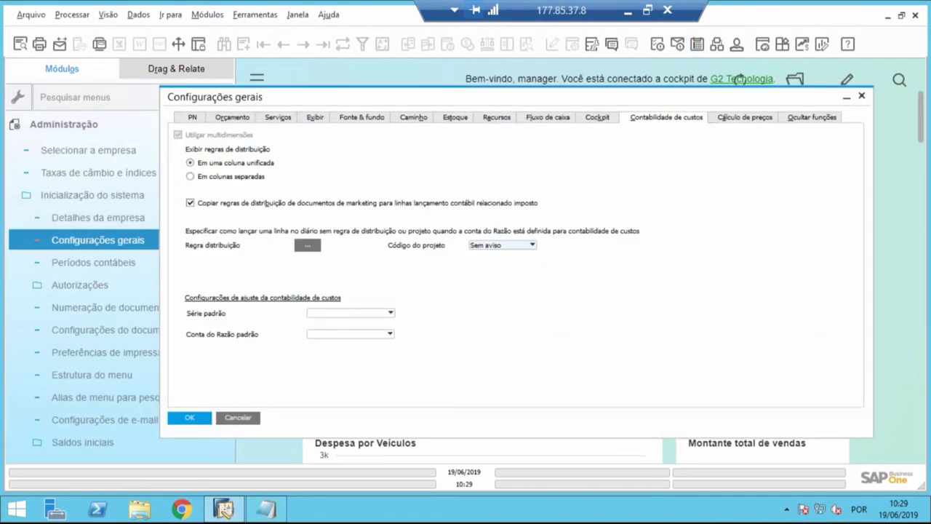
{"action": "left_click", "coordinate": [206, 118]}
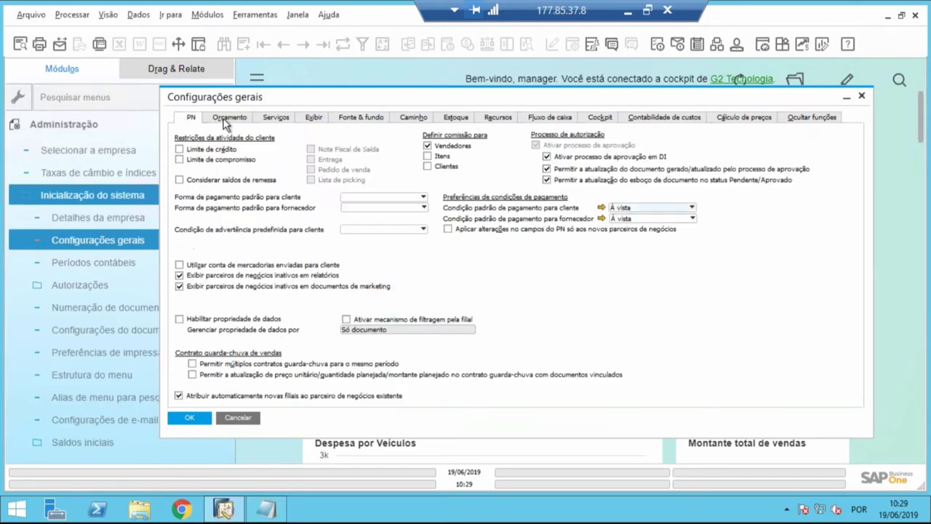
{"action": "left_click", "coordinate": [225, 118]}
{"action": "left_click", "coordinate": [320, 118]}
{"action": "left_click", "coordinate": [362, 117]}
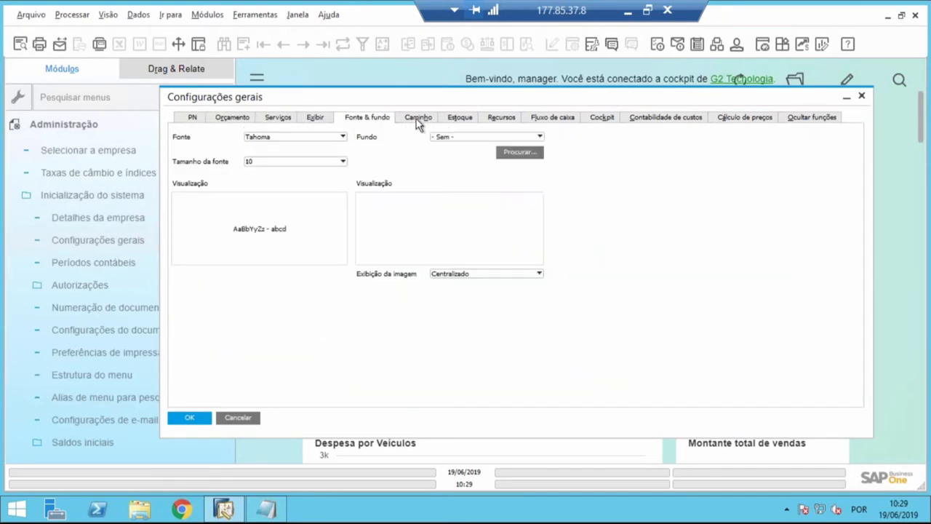
{"action": "left_click", "coordinate": [417, 118]}
{"action": "left_click", "coordinate": [457, 118]}
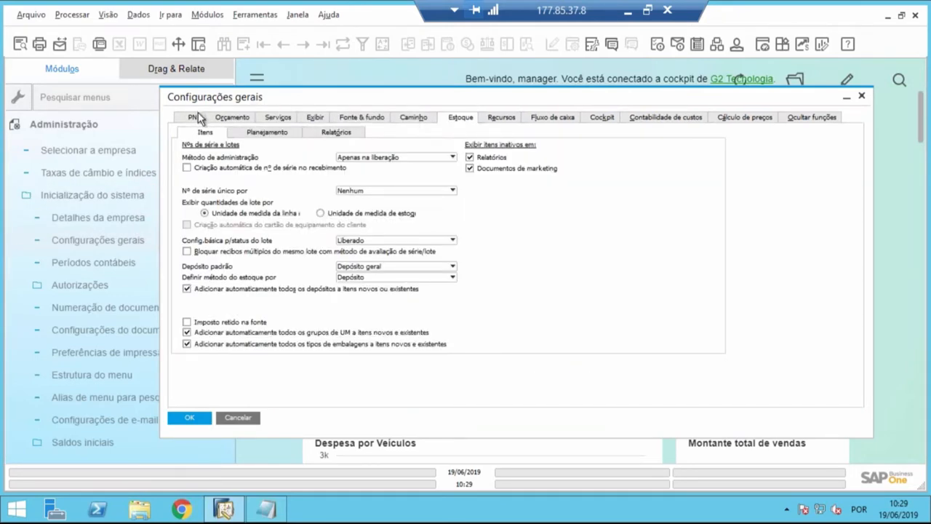
{"action": "left_click", "coordinate": [199, 118]}
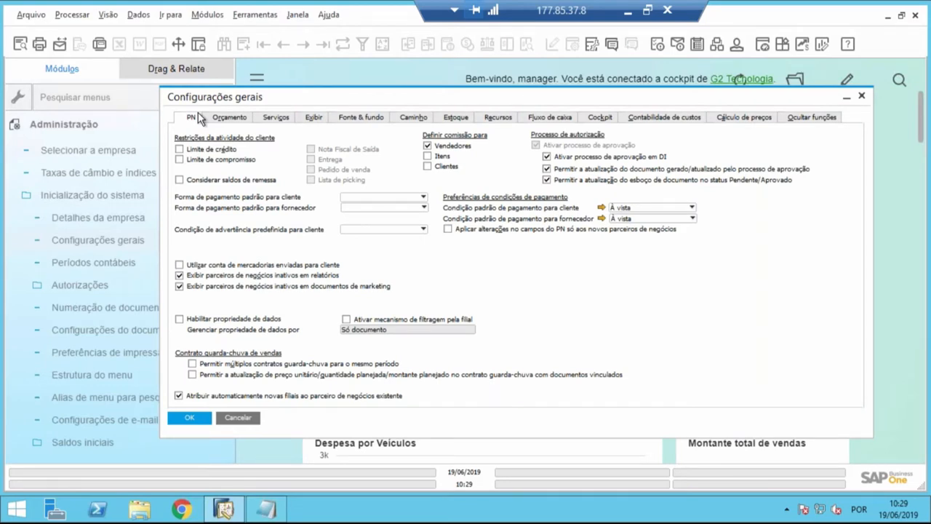
{"action": "left_click_drag", "start_coordinate": [212, 108], "coordinate": [250, 106]}
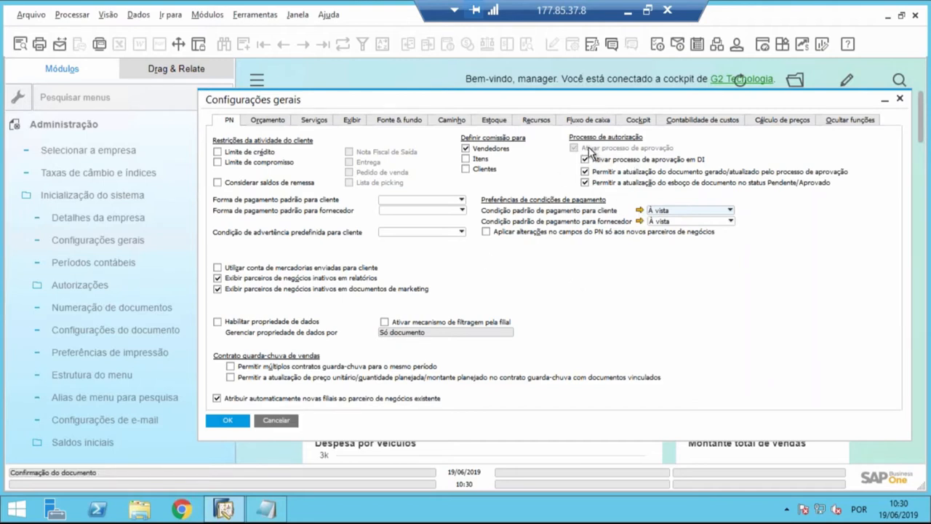
{"action": "left_click", "coordinate": [227, 420]}
{"action": "left_click", "coordinate": [109, 195]}
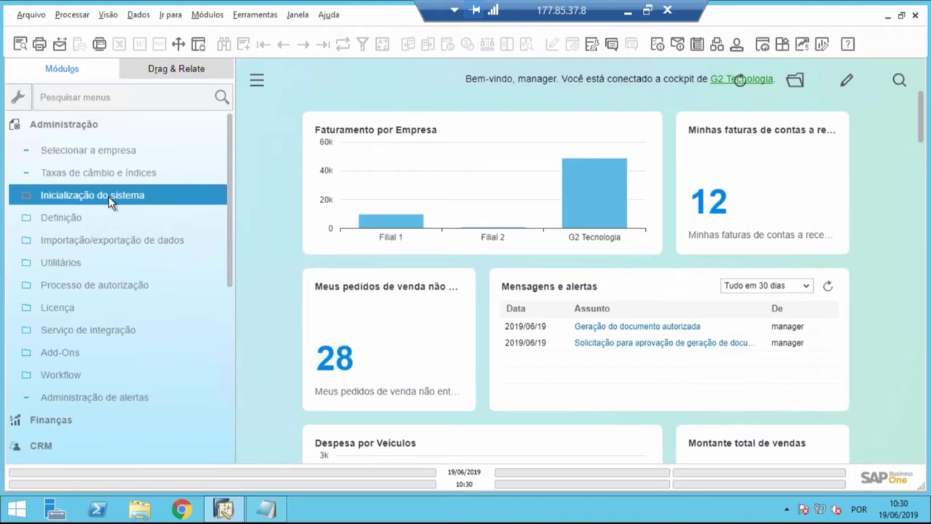
Step: Open Modelos de autorização under Processo de autorização and name the new model Pedido de venda
{"action": "left_click", "coordinate": [93, 125]}
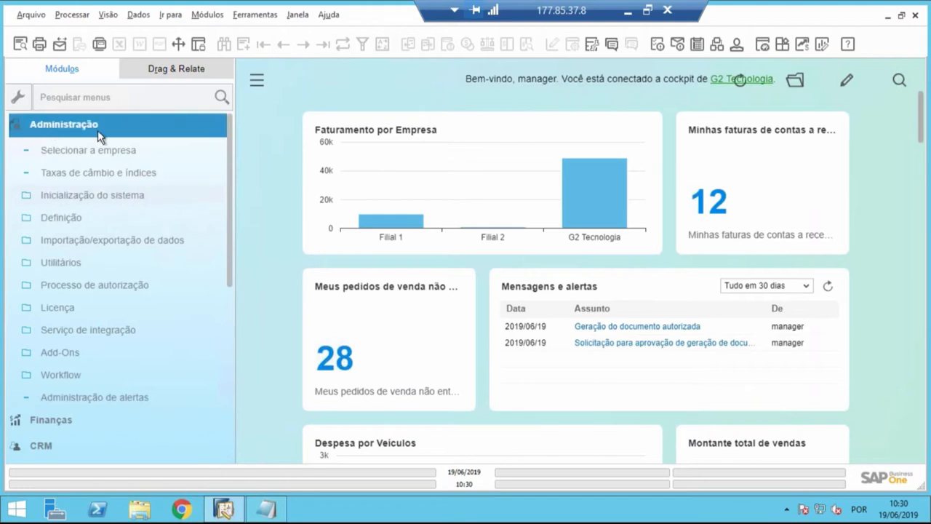
{"action": "left_click", "coordinate": [68, 285]}
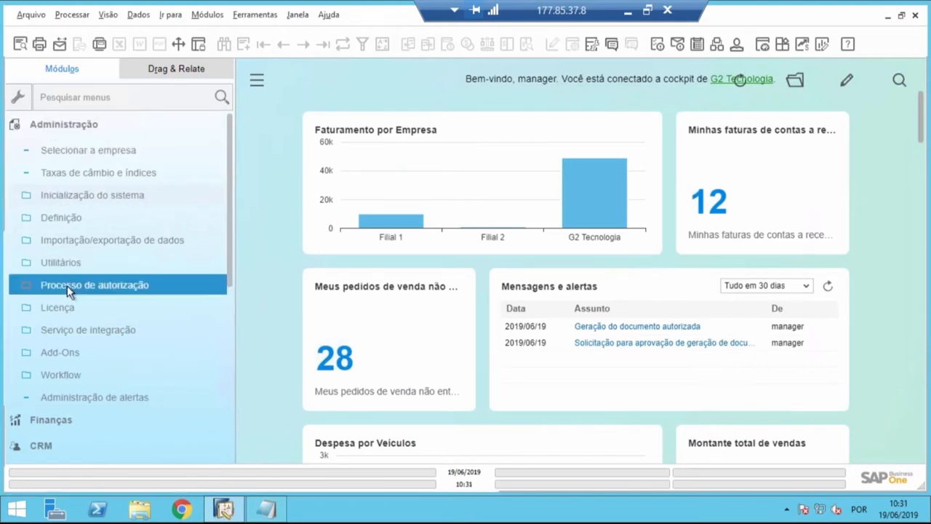
{"action": "left_click", "coordinate": [95, 288]}
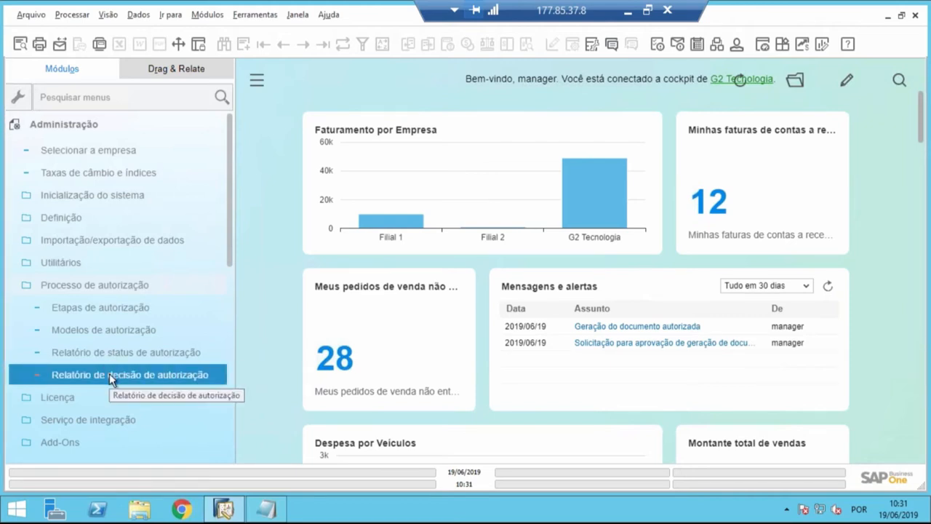
{"action": "left_click", "coordinate": [123, 332]}
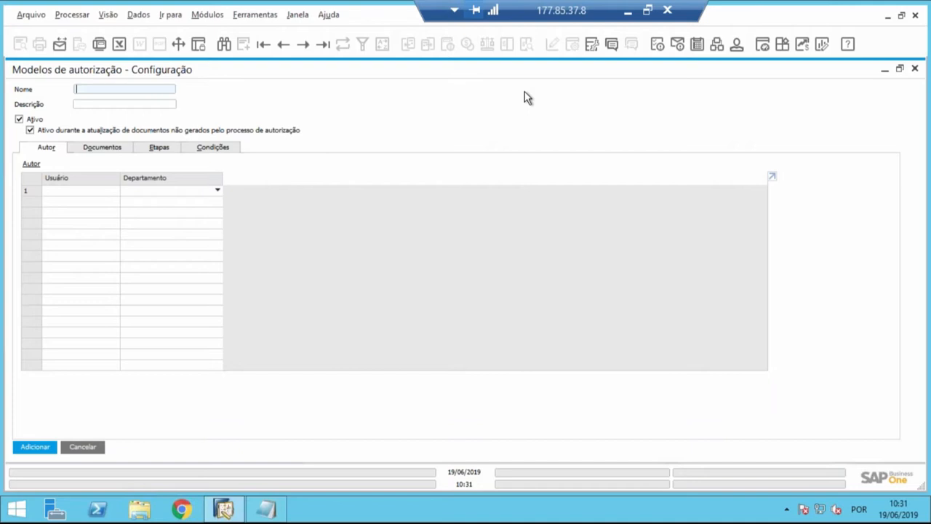
{"action": "type", "text": "Pedido de venda"}
{"action": "left_click_drag", "start_coordinate": [173, 88], "coordinate": [62, 89]}
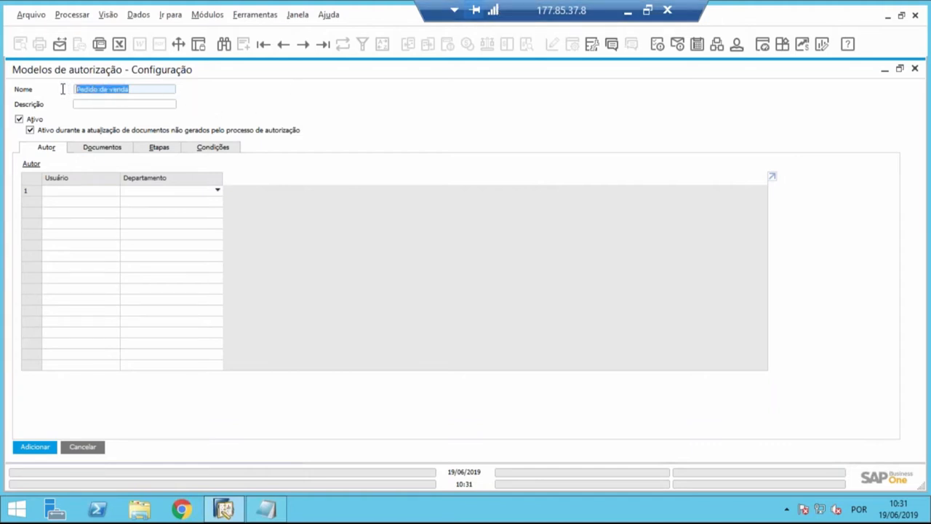
Step: Set the authorization model's description to Pedido de venda
{"action": "left_click", "coordinate": [138, 103]}
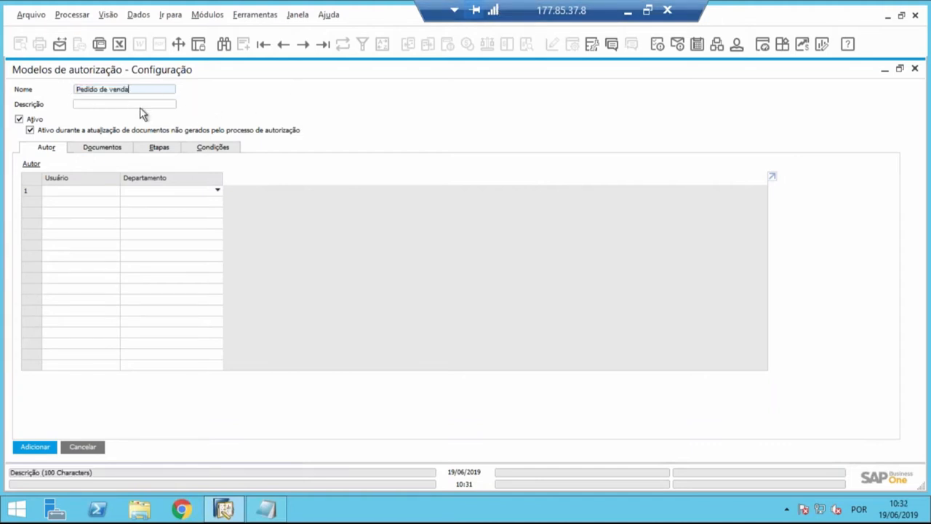
{"action": "type", "text": "Pedidod e ve"}
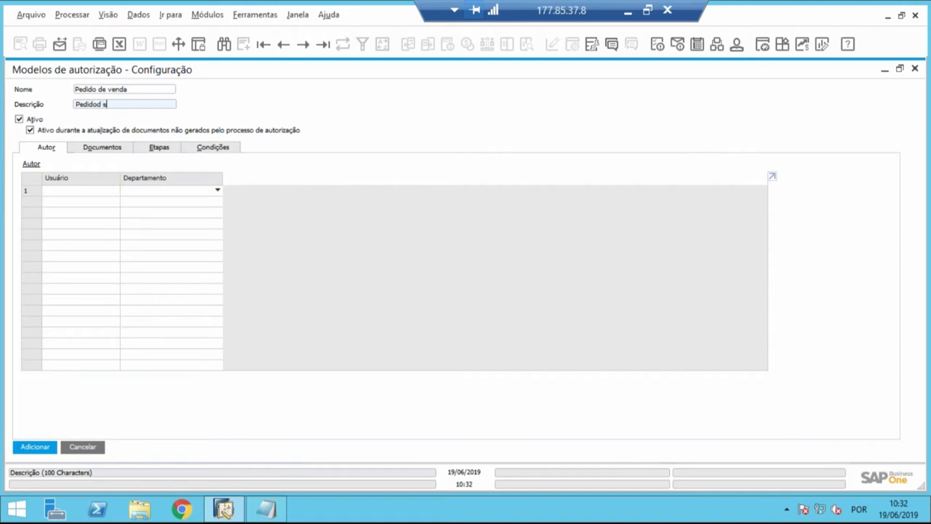
{"action": "key", "text": "BackSpace"}
{"action": "key", "text": "BackSpace"}
{"action": "key", "text": "BackSpace"}
{"action": "key", "text": "BackSpace"}
{"action": "key", "text": "BackSpace"}
{"action": "key", "text": "BackSpace"}
{"action": "type", "text": "de venda"}
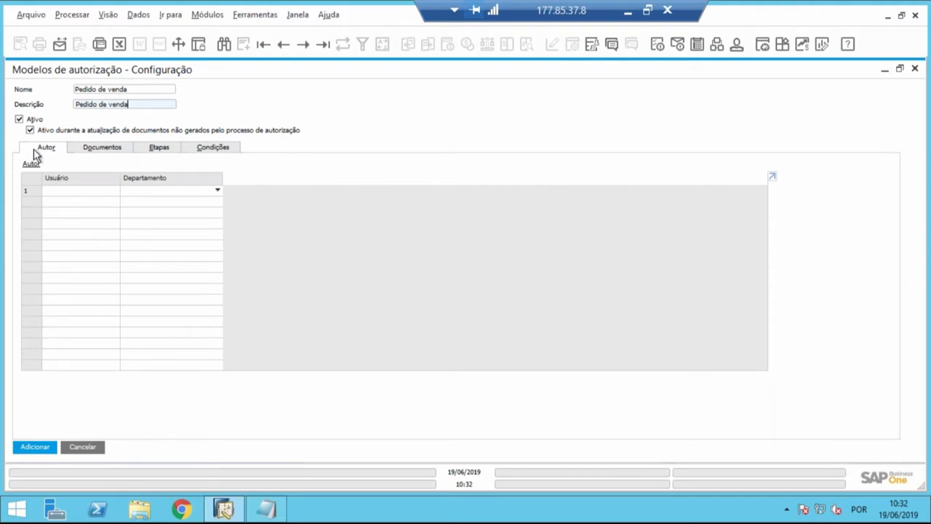
Step: Add the third listed user and manager as authors of the authorization model
{"action": "left_click", "coordinate": [80, 195]}
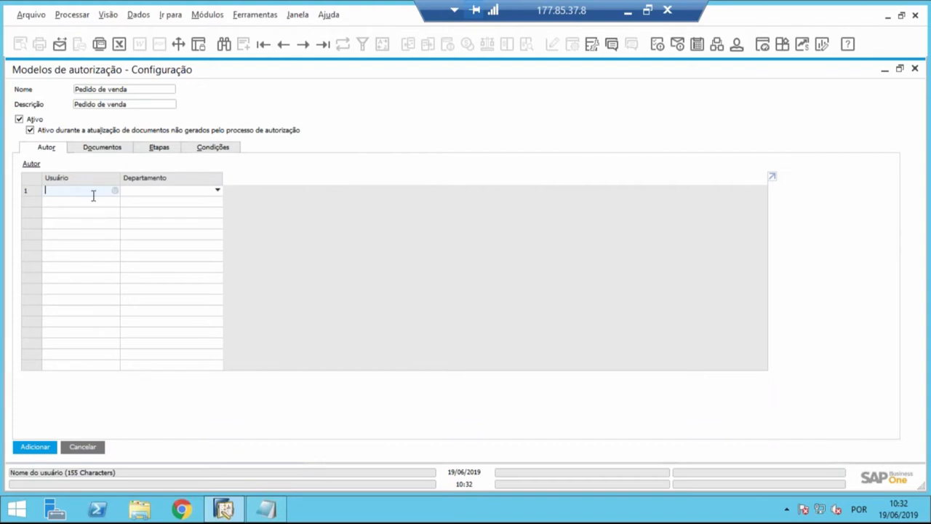
{"action": "key", "text": "Tab"}
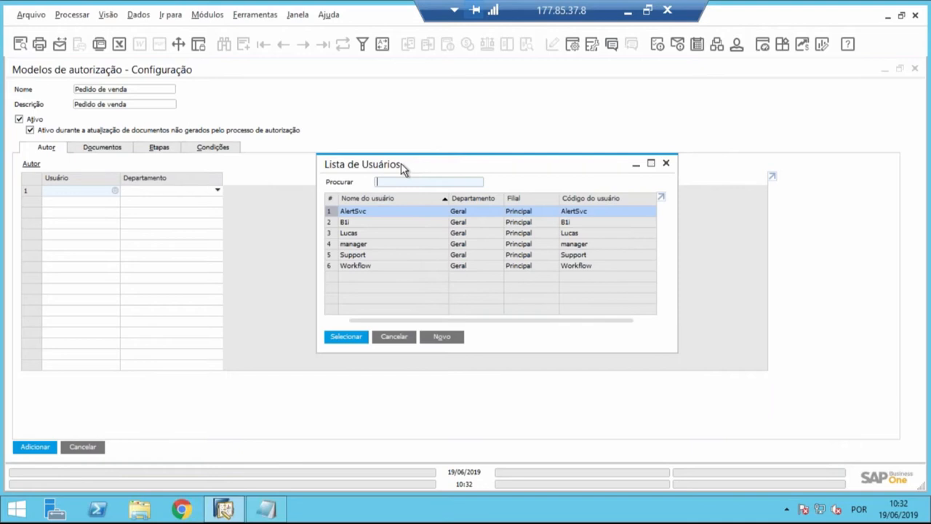
{"action": "left_click", "coordinate": [378, 233]}
{"action": "key", "text": "Return"}
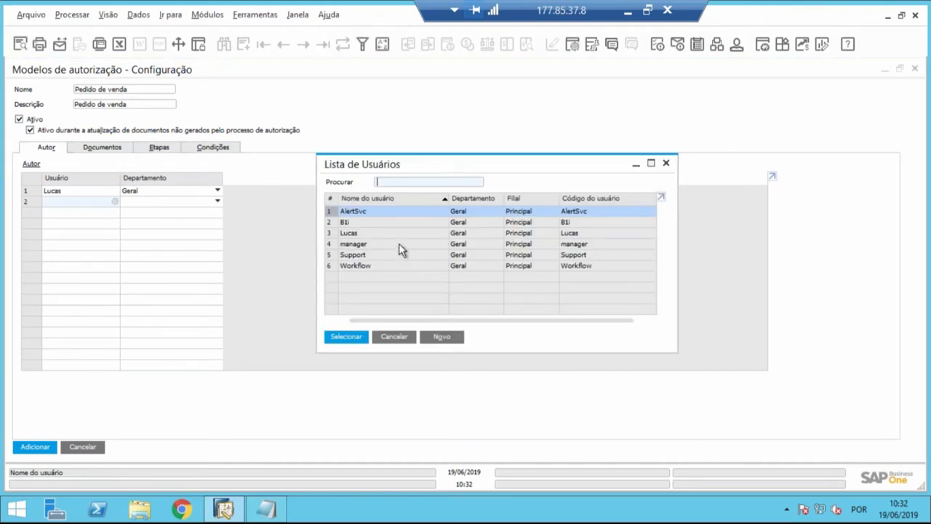
{"action": "left_click", "coordinate": [399, 244]}
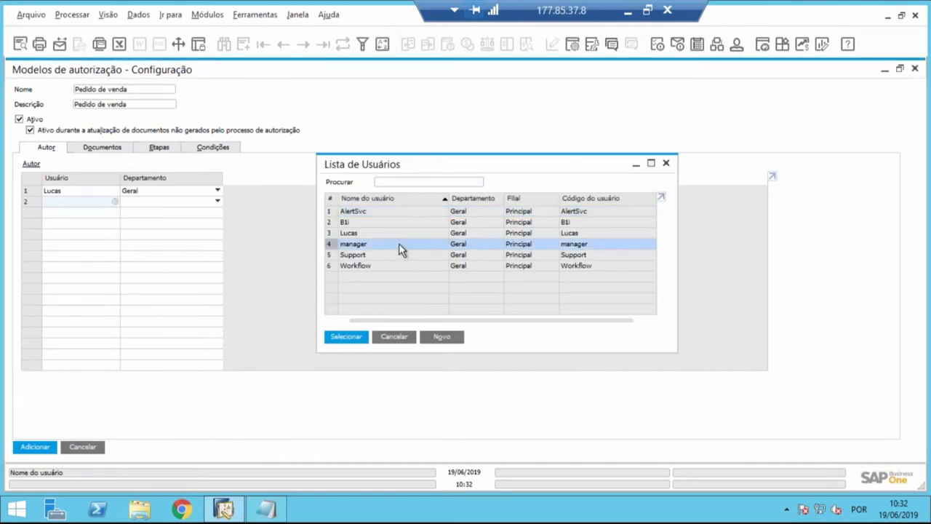
{"action": "key", "text": "Return"}
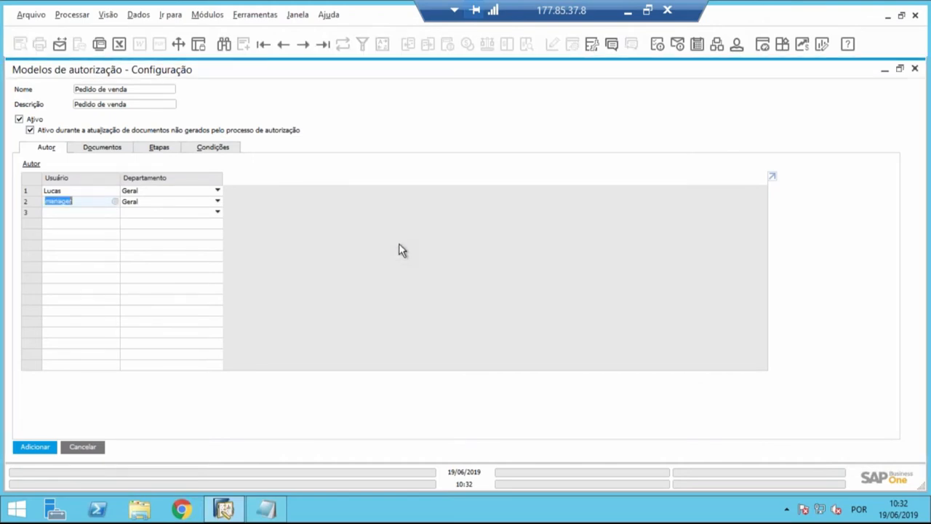
{"action": "left_click", "coordinate": [87, 213]}
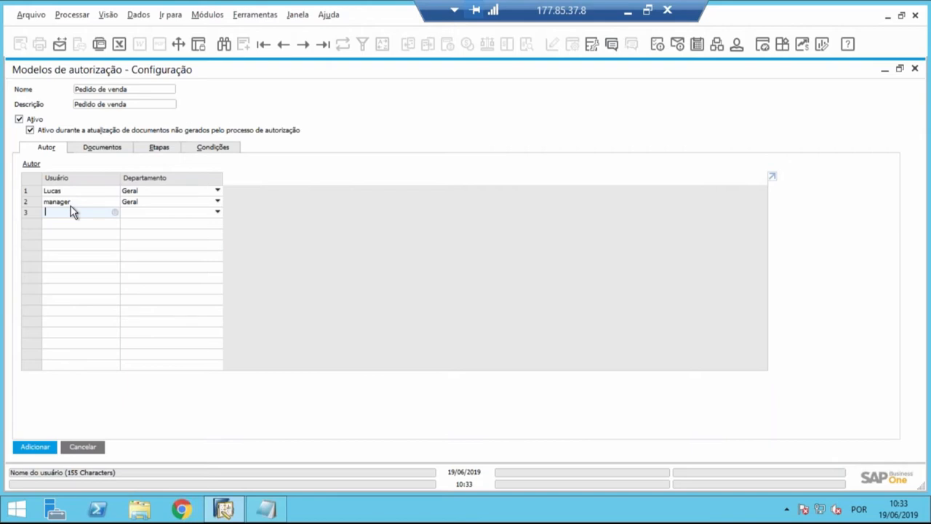
Step: Include the Pedido de venda sales document in the authorization model
{"action": "left_click", "coordinate": [107, 147]}
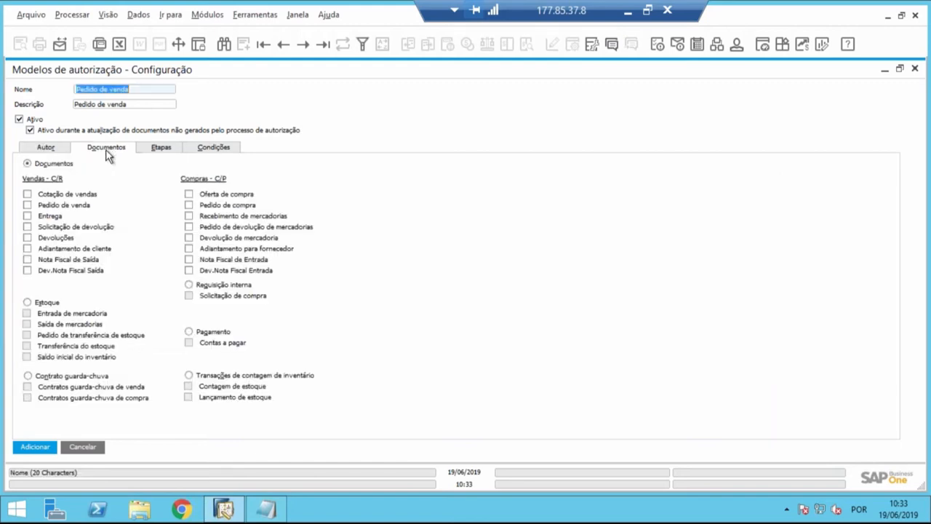
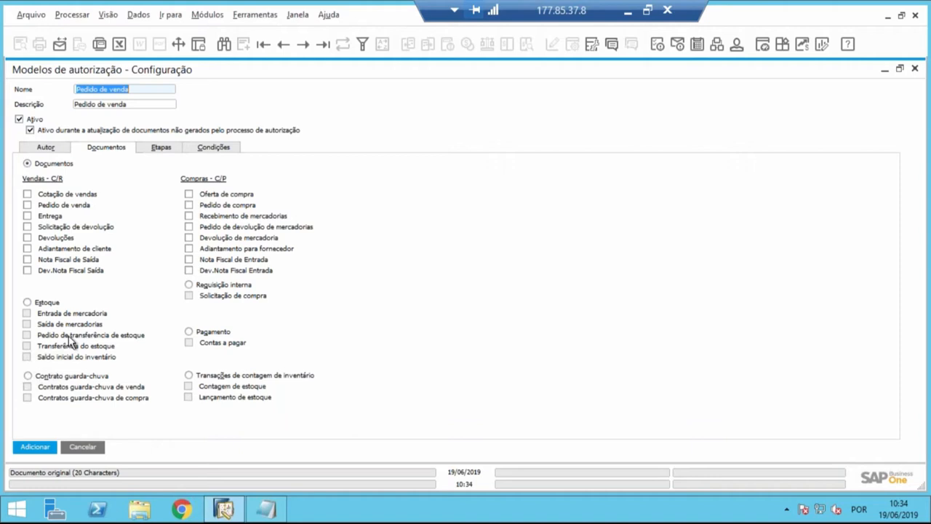
{"action": "left_click", "coordinate": [27, 205]}
Step: Start a new authorization stage for the model with both name and description set to Diretor
{"action": "left_click", "coordinate": [159, 147]}
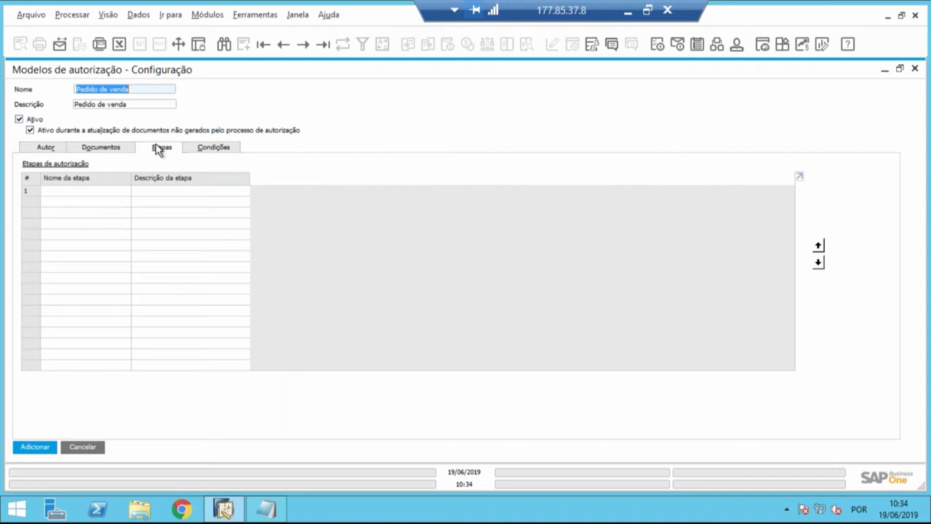
{"action": "left_click", "coordinate": [95, 190]}
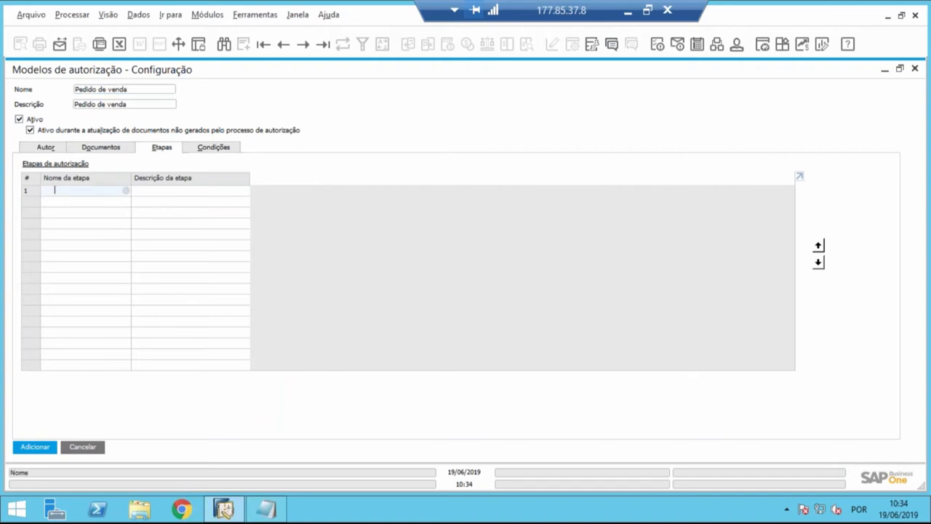
{"action": "key", "text": "Tab"}
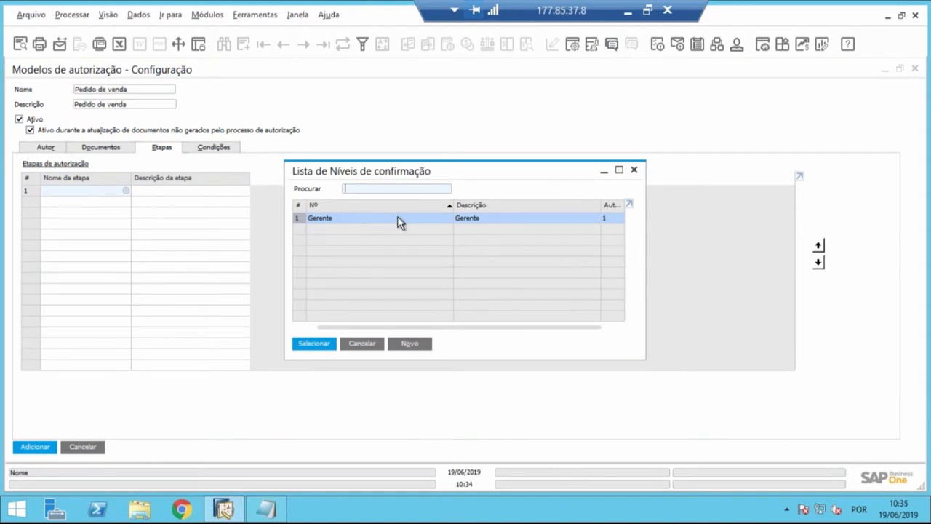
{"action": "left_click", "coordinate": [421, 342]}
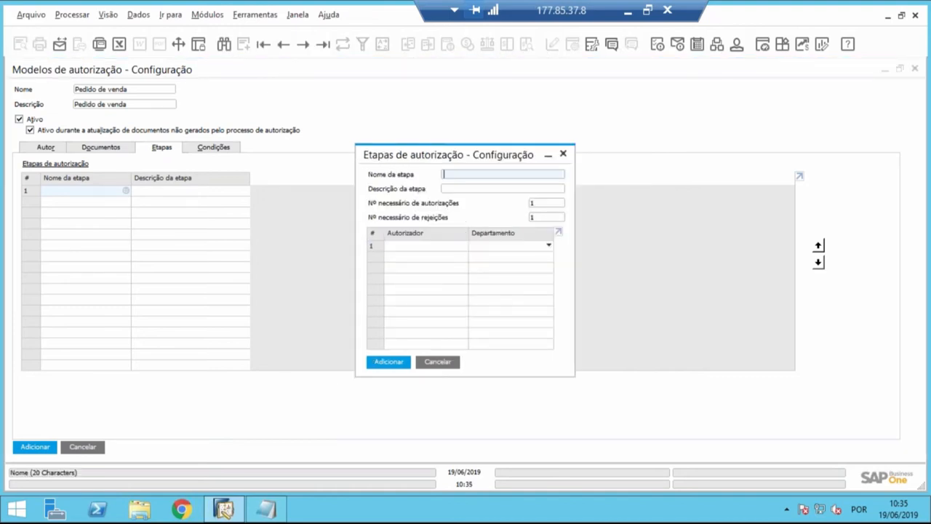
{"action": "type", "text": "Diretor"}
{"action": "key", "text": "Tab"}
{"action": "type", "text": "Diretor"}
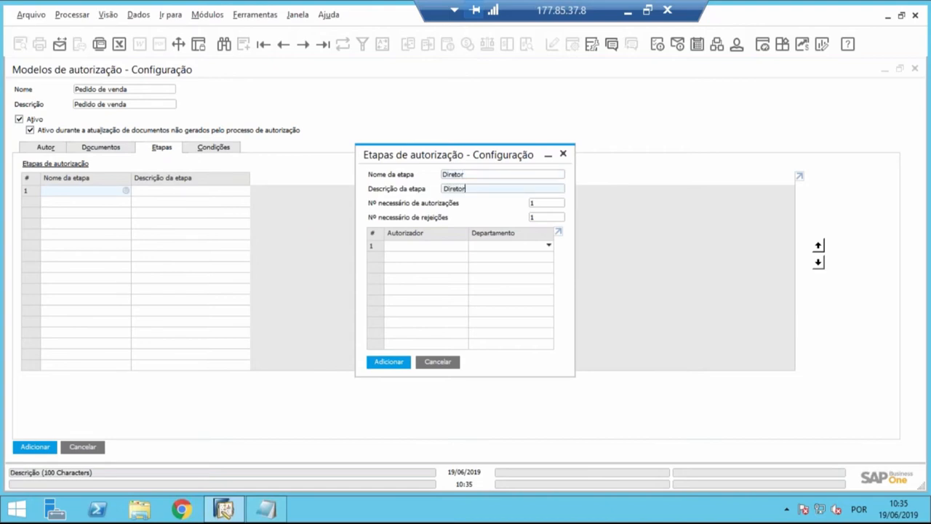
{"action": "key", "text": "Tab"}
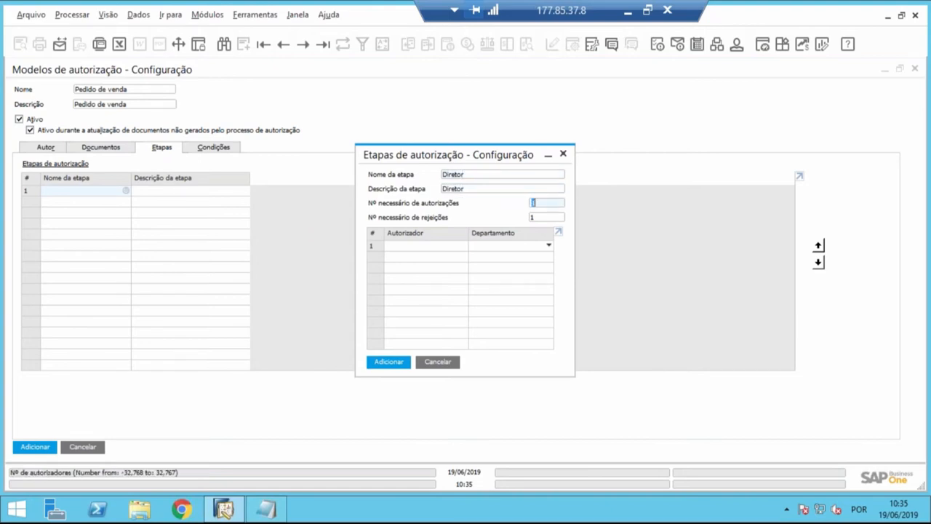
Step: Assign the third listed user as the first authorizer of the Diretor stage
{"action": "left_click", "coordinate": [418, 246]}
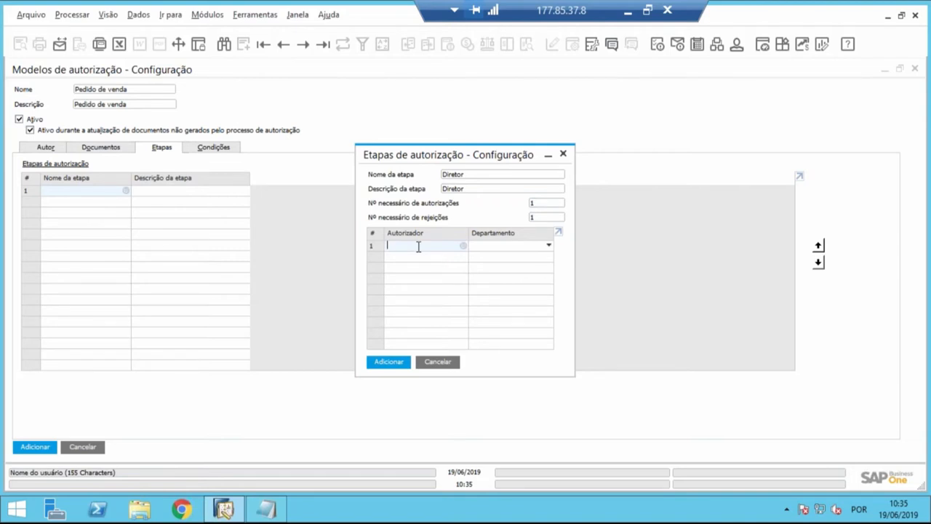
{"action": "left_click", "coordinate": [463, 246]}
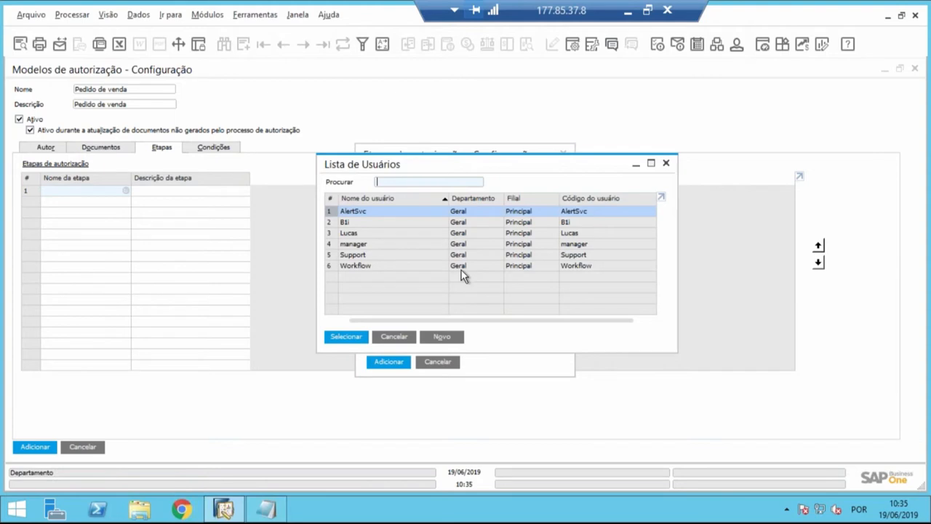
{"action": "left_click", "coordinate": [440, 232]}
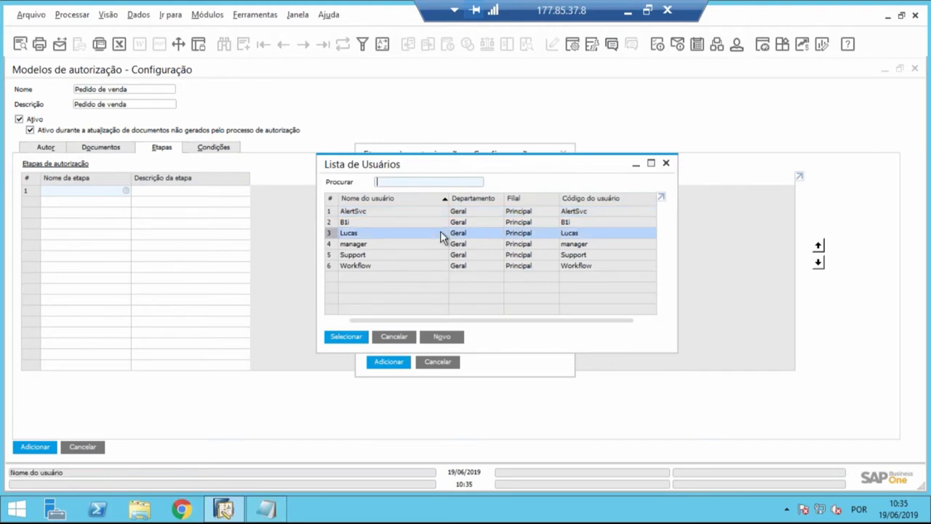
{"action": "double_click", "coordinate": [390, 233]}
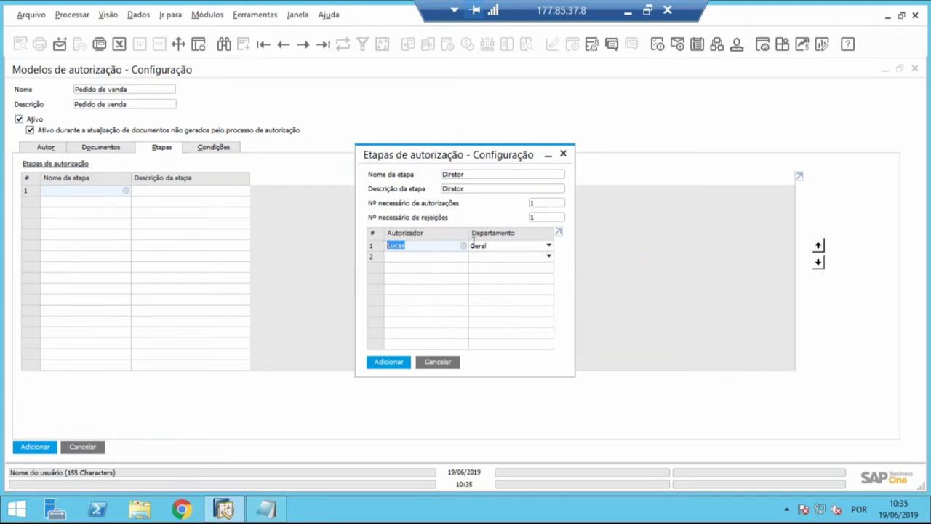
{"action": "left_click", "coordinate": [550, 216]}
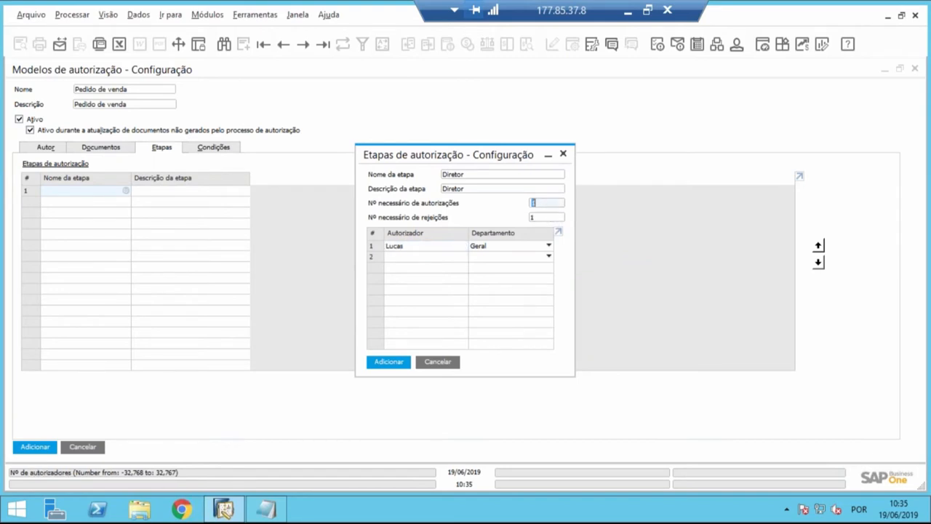
Step: Add Support as the second authorizer of the Diretor stage
{"action": "left_click", "coordinate": [435, 256]}
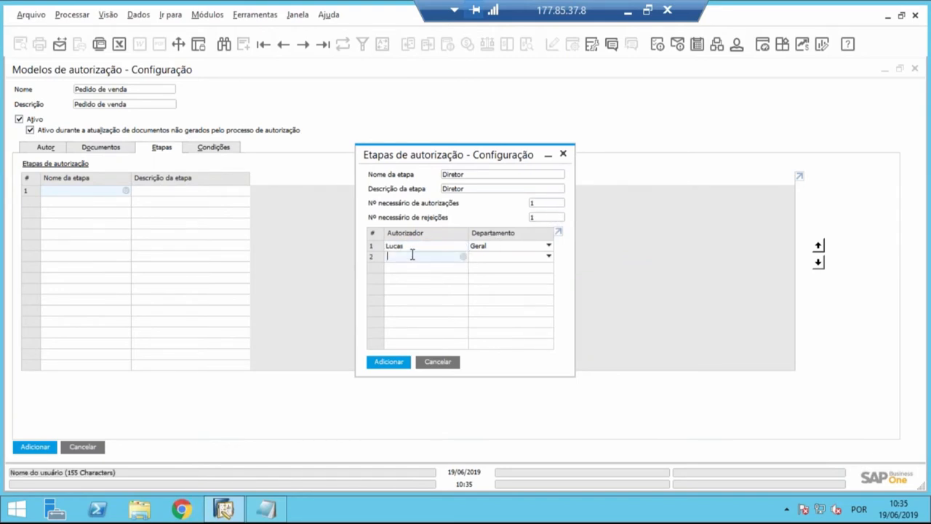
{"action": "key", "text": "Tab"}
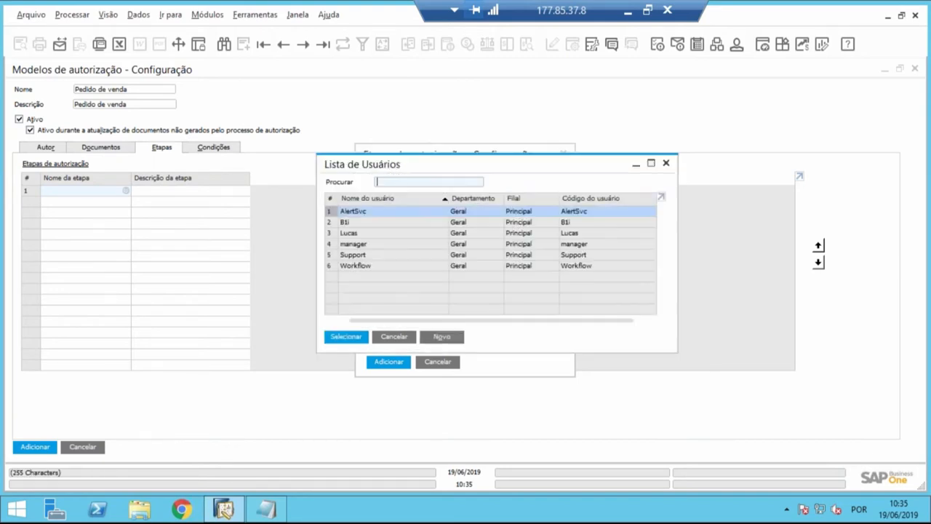
{"action": "double_click", "coordinate": [370, 256]}
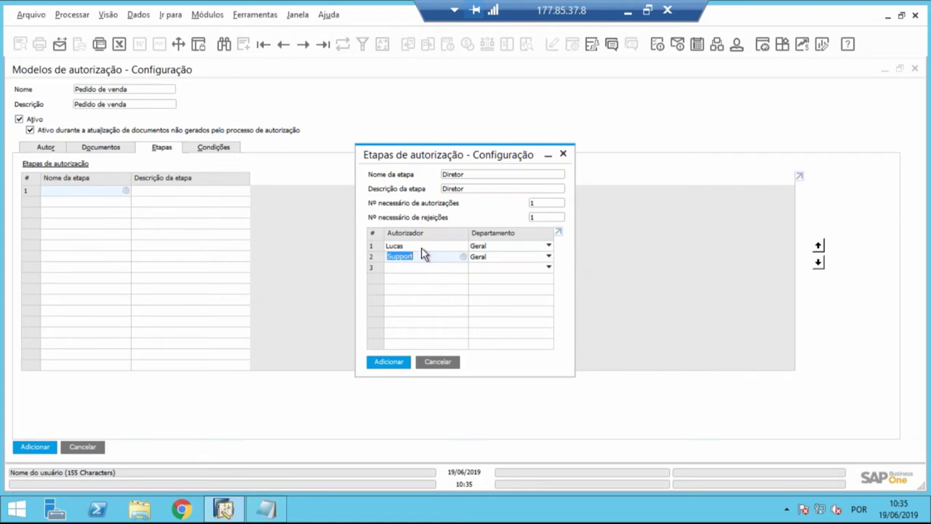
{"action": "left_click", "coordinate": [421, 245]}
{"action": "left_click", "coordinate": [425, 257]}
Step: Try 2 as the stage's required number of authorizations, and restore it to 1
{"action": "left_click", "coordinate": [535, 204]}
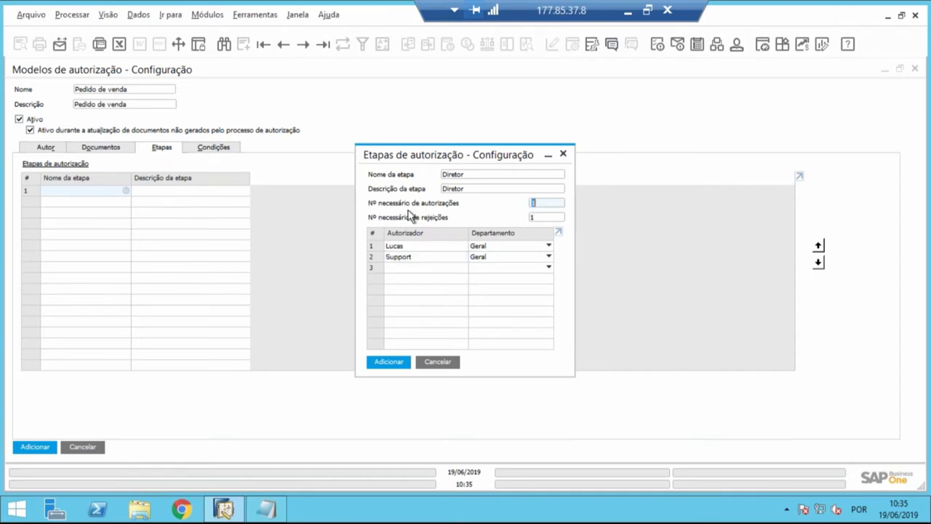
{"action": "left_click", "coordinate": [533, 217]}
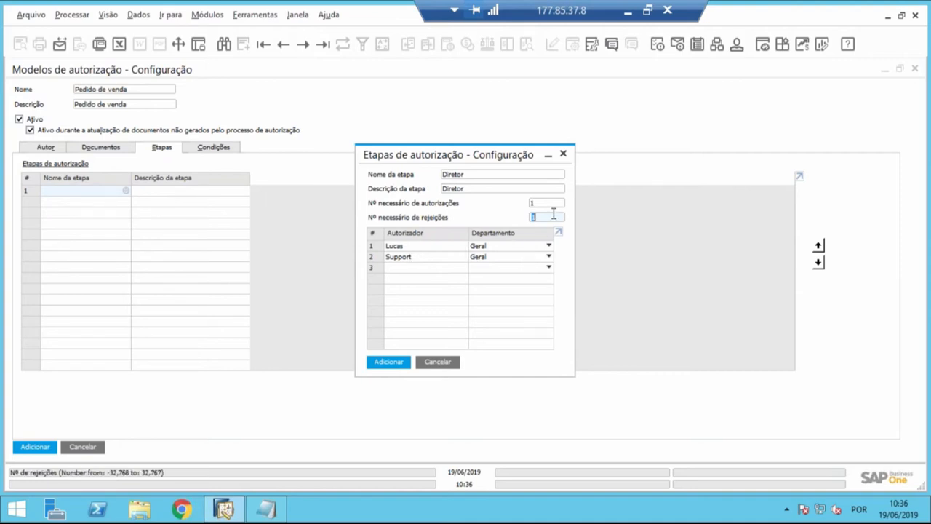
{"action": "key", "text": "shift+Tab"}
{"action": "type", "text": "2"}
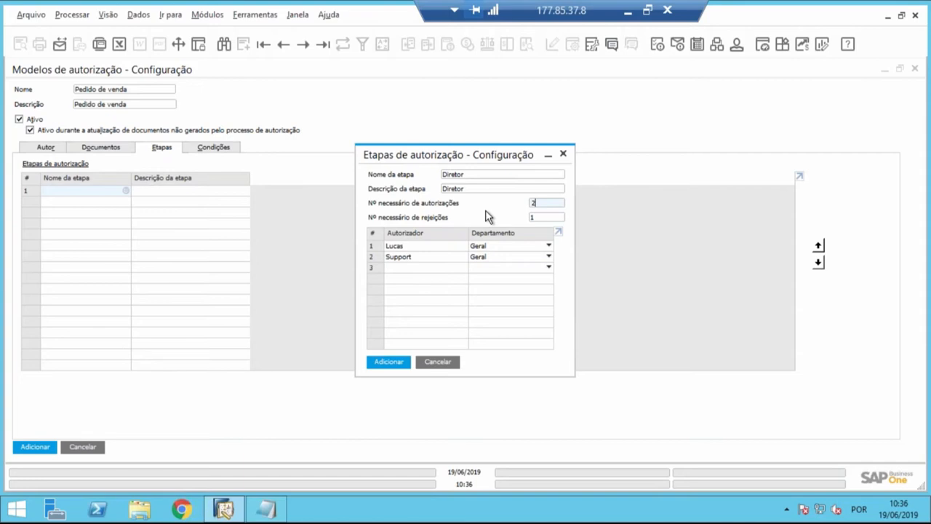
{"action": "key", "text": "BackSpace"}
{"action": "type", "text": "1"}
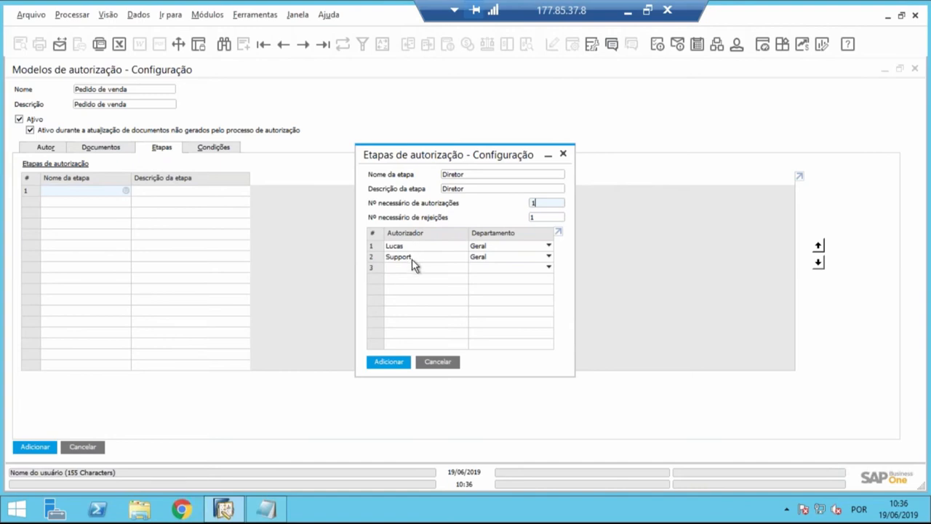
Step: Delete the Support row from the stage's authorizers
{"action": "left_click_drag", "start_coordinate": [541, 204], "coordinate": [520, 206]}
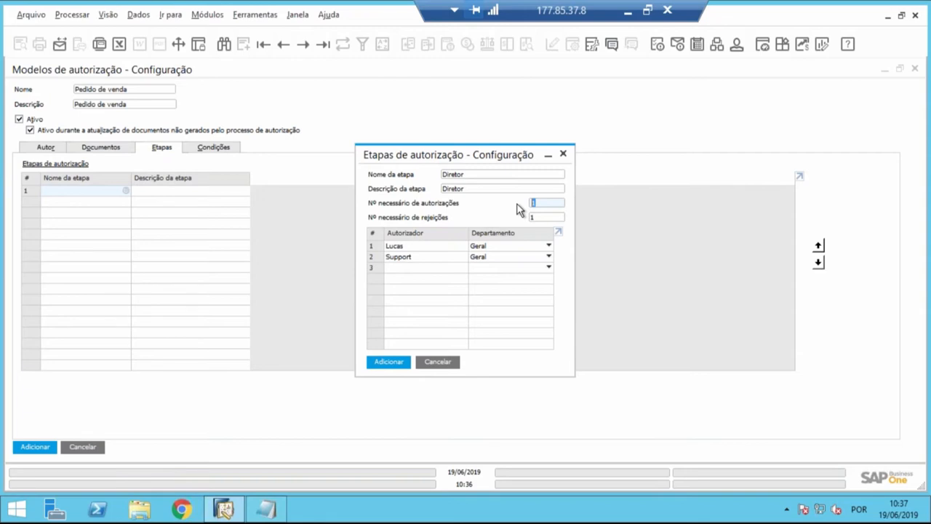
{"action": "left_click", "coordinate": [533, 217]}
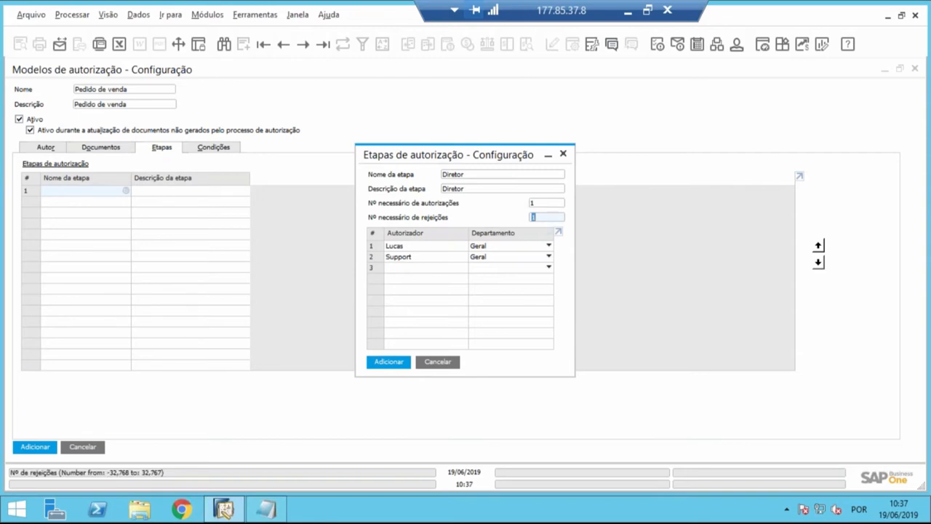
{"action": "right_click", "coordinate": [378, 258]}
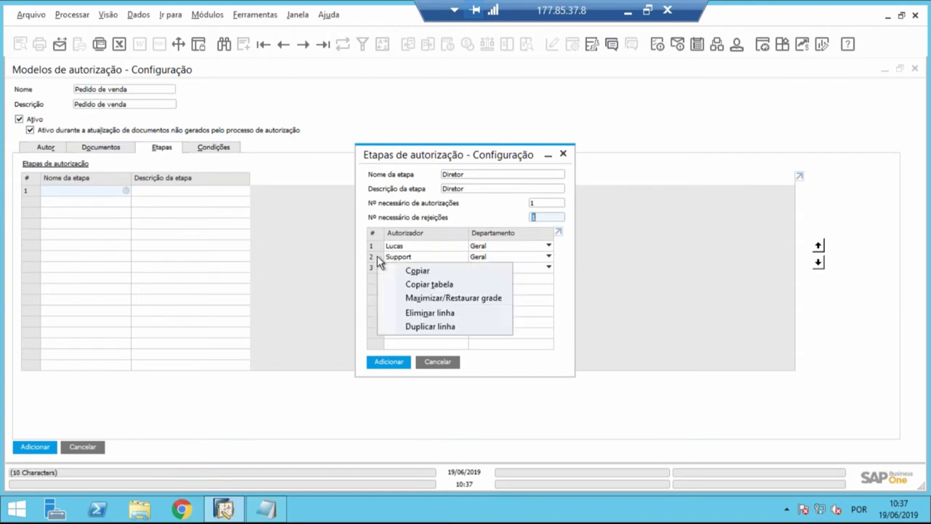
{"action": "left_click", "coordinate": [414, 313]}
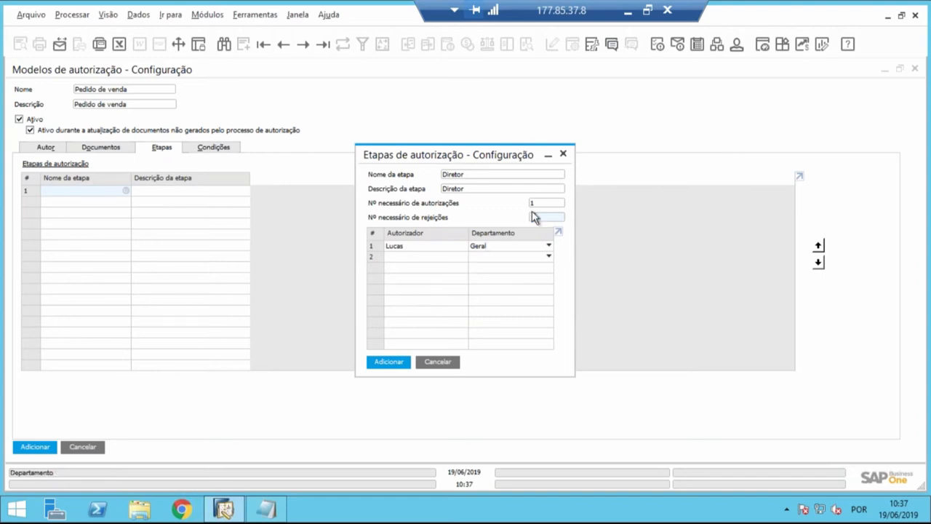
{"action": "left_click", "coordinate": [538, 203]}
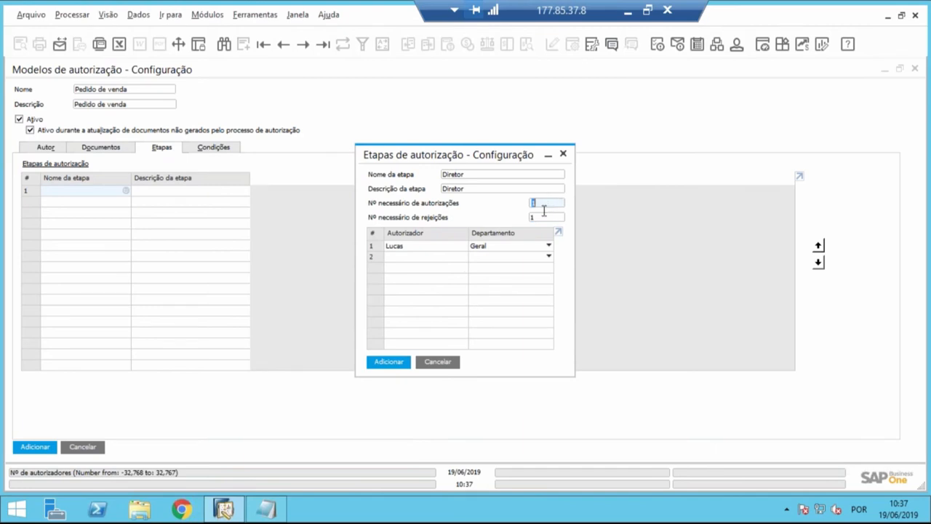
Step: Replace the remaining authorizer of the Diretor stage with manager
{"action": "left_click", "coordinate": [418, 248]}
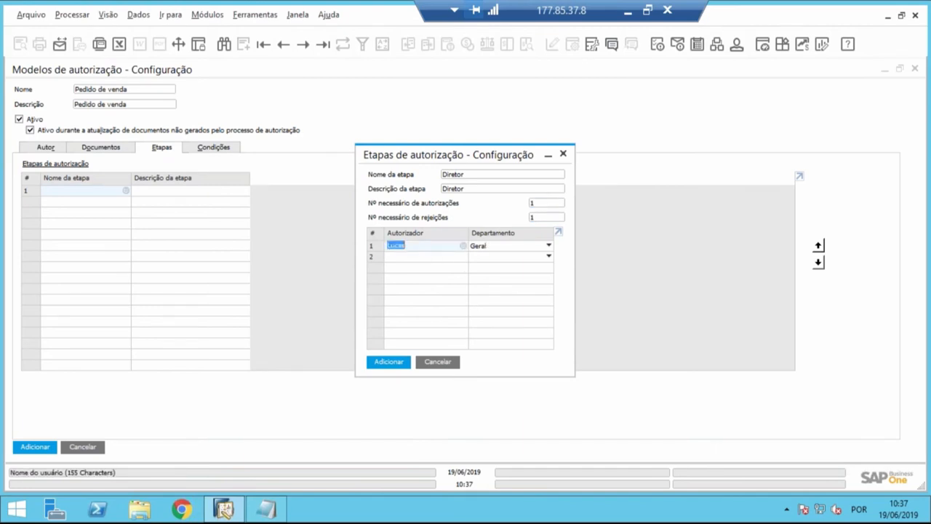
{"action": "key", "text": "BackSpace"}
{"action": "key", "text": "Tab"}
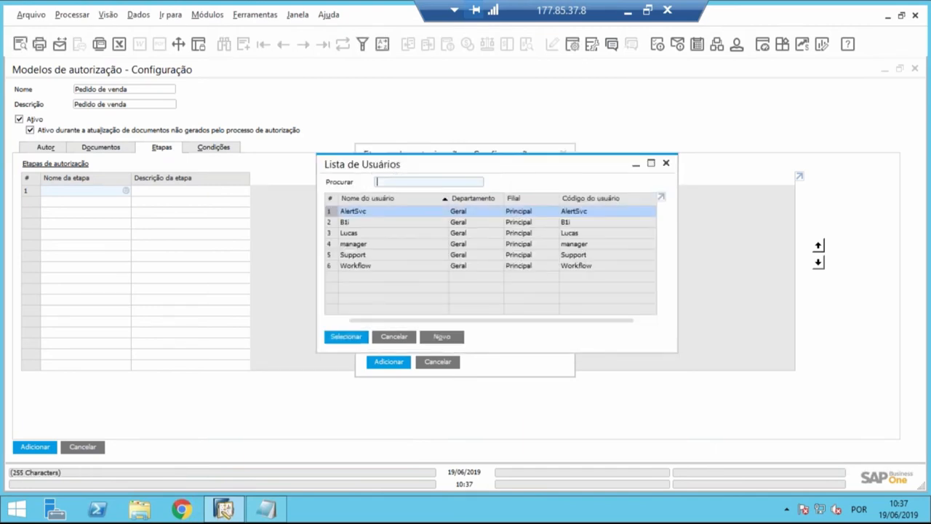
{"action": "left_click", "coordinate": [400, 244]}
{"action": "double_click", "coordinate": [400, 244]}
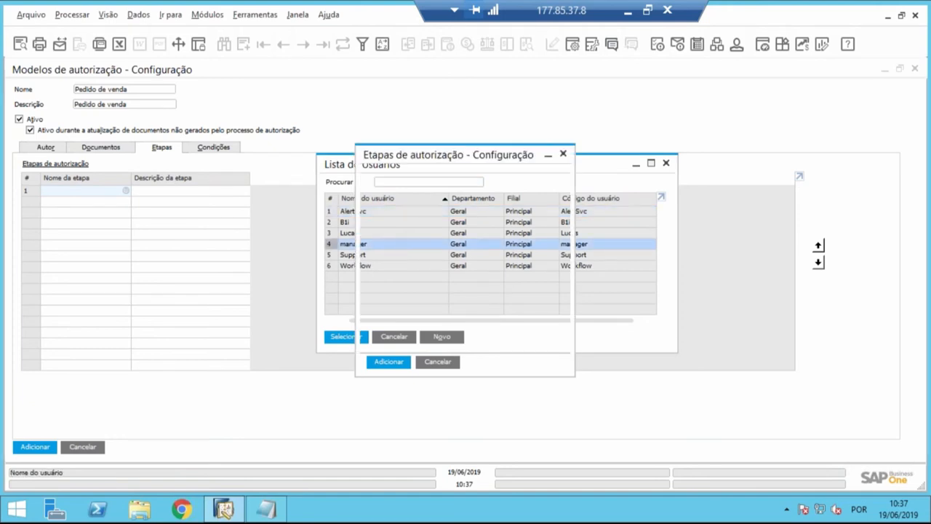
Step: Review the Diretor stage's name, description and required authorization and rejection counts, and add the stage to the authorization model
{"action": "left_click", "coordinate": [466, 175]}
{"action": "left_click", "coordinate": [464, 189]}
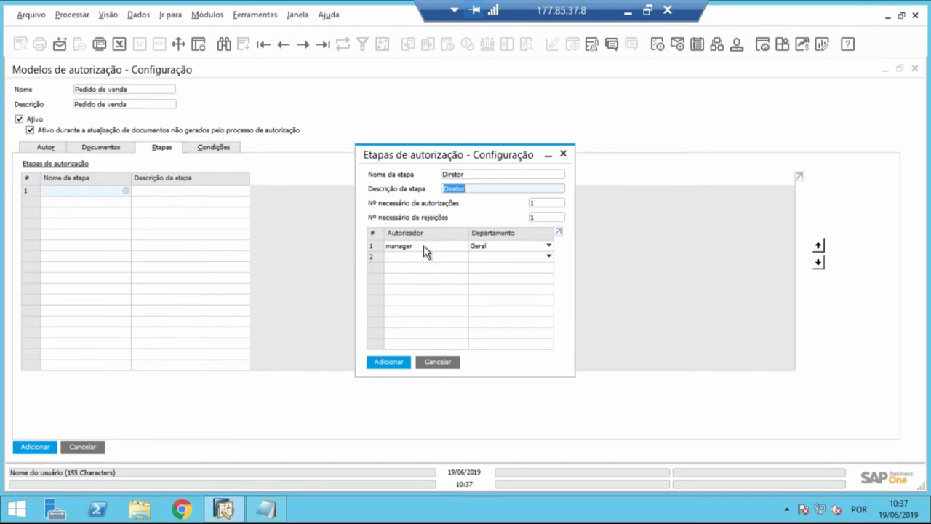
{"action": "left_click", "coordinate": [472, 174]}
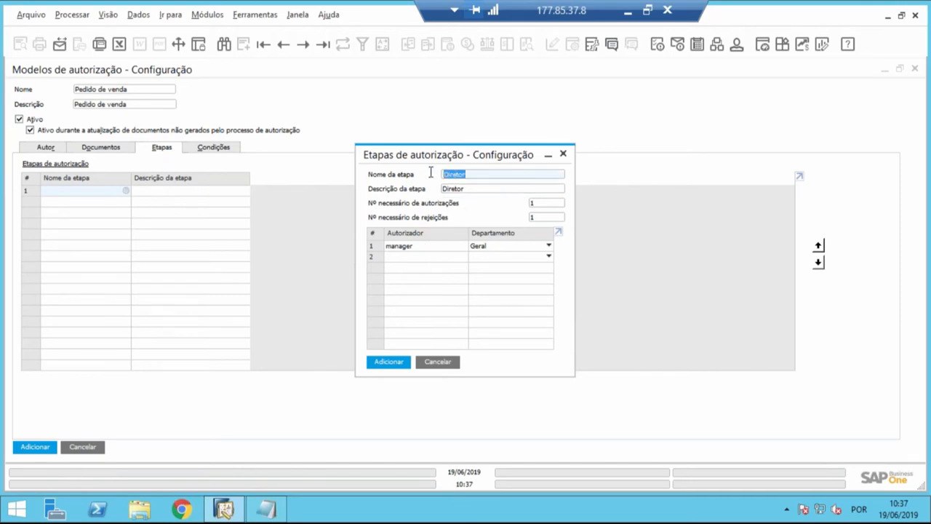
{"action": "left_click", "coordinate": [471, 189]}
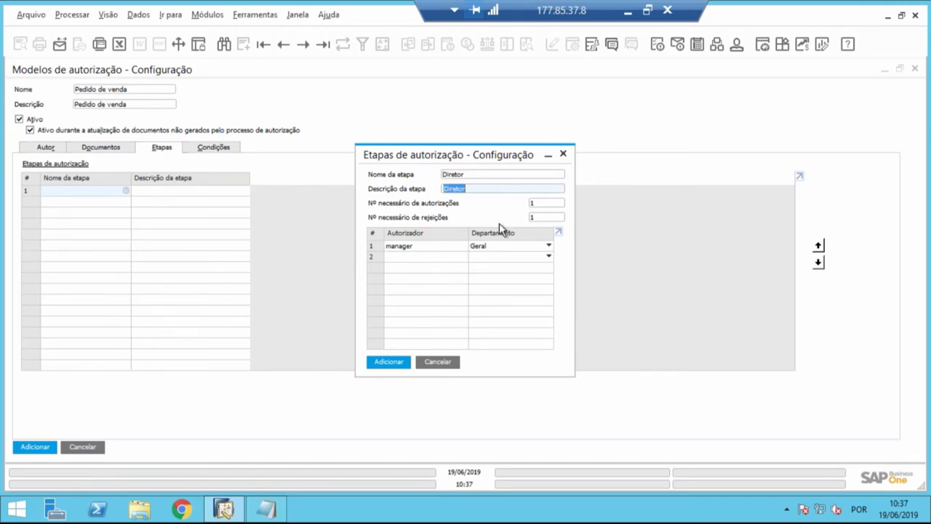
{"action": "left_click", "coordinate": [547, 204]}
{"action": "left_click", "coordinate": [545, 217]}
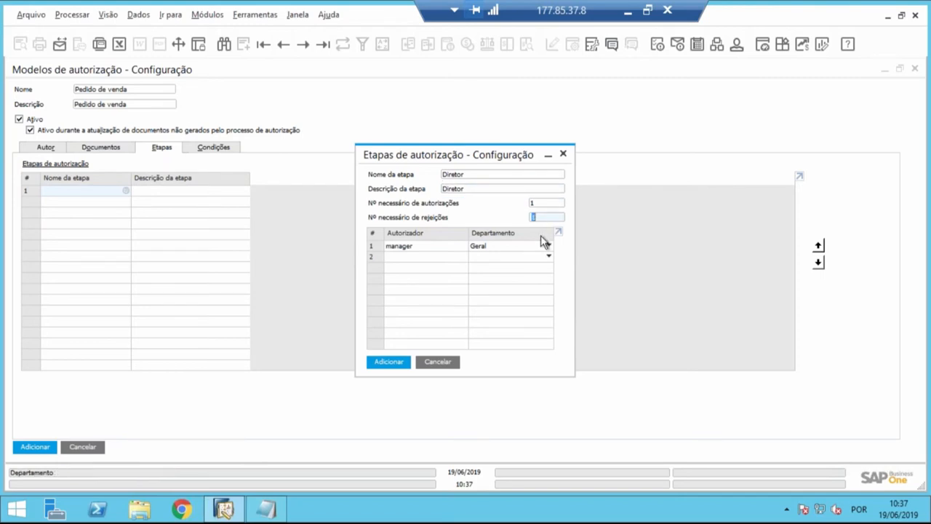
{"action": "left_click", "coordinate": [402, 366]}
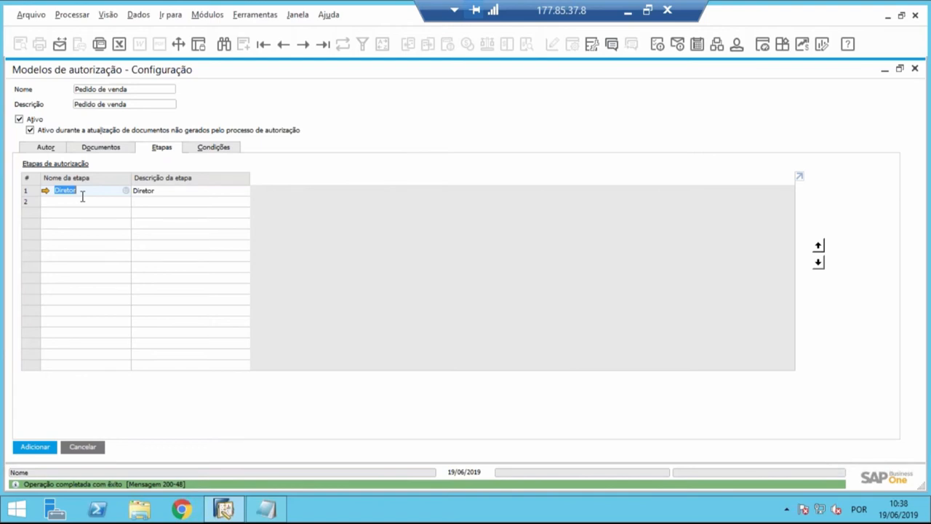
Step: Make the approval process start only under specific conditions (Quando se aplica o seguinte), and restore and widen the model window
{"action": "left_click", "coordinate": [213, 150]}
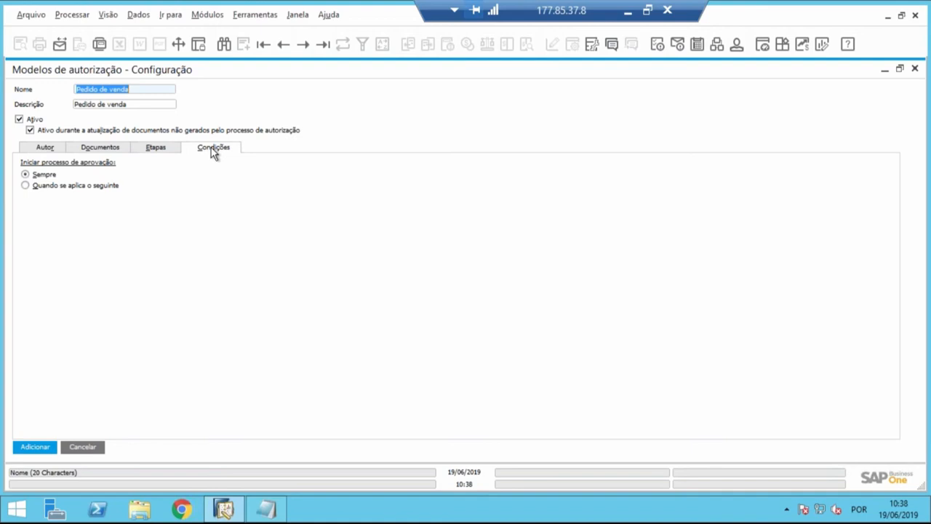
{"action": "left_click", "coordinate": [44, 188]}
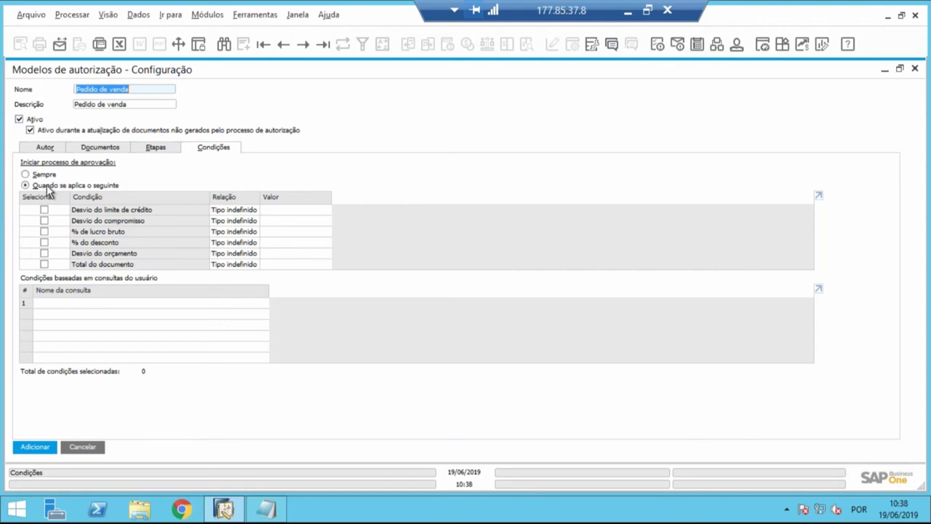
{"action": "double_click", "coordinate": [834, 73]}
{"action": "left_click_drag", "start_coordinate": [578, 89], "coordinate": [438, 89]}
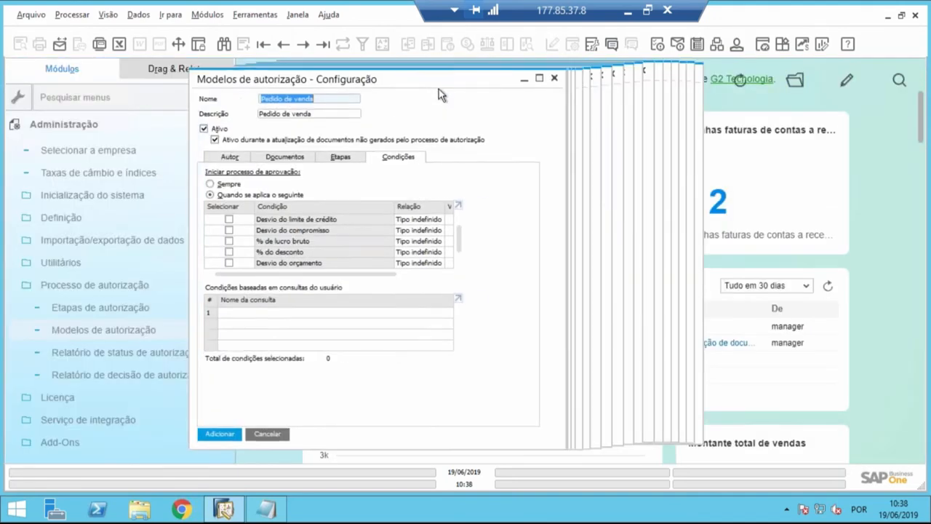
{"action": "left_click_drag", "start_coordinate": [564, 235], "coordinate": [826, 255]}
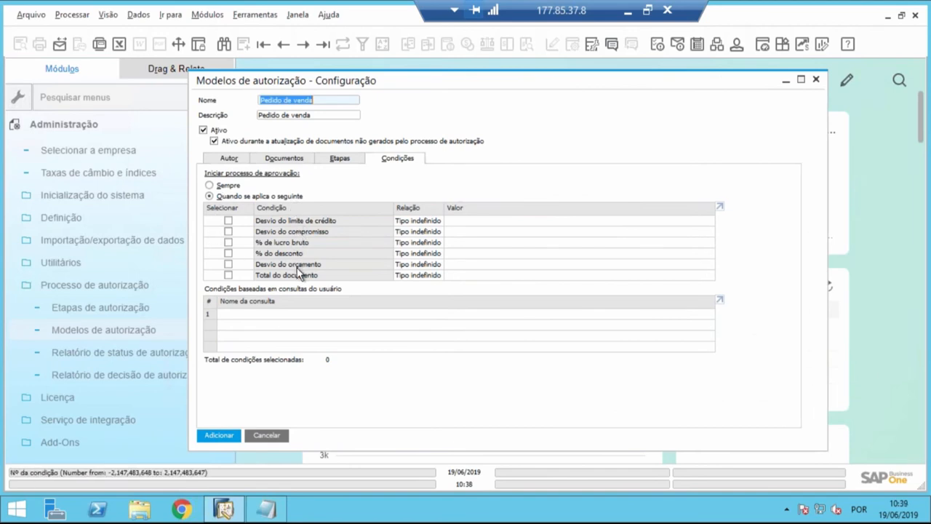
Step: Enable the Total do documento condition with relation Maior ou igual and value 2000, and add the Pedido de venda authorization model
{"action": "left_click", "coordinate": [228, 275]}
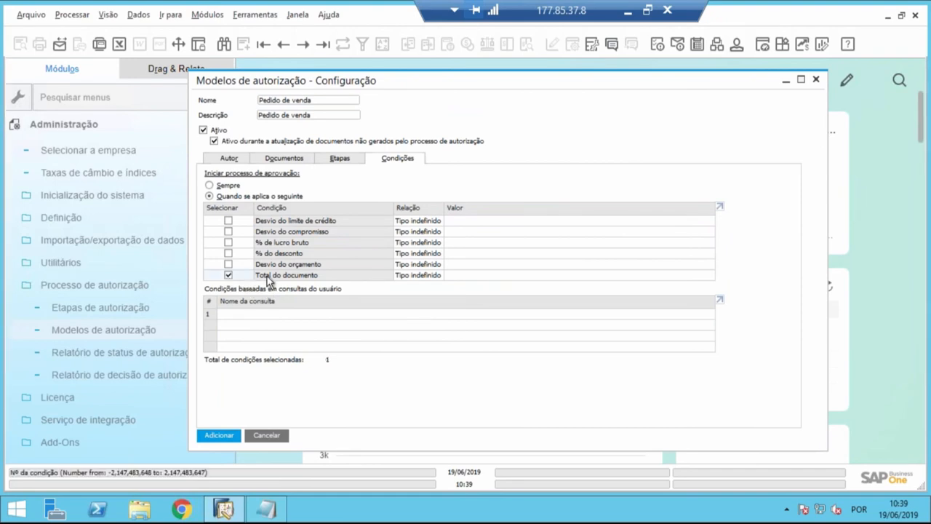
{"action": "left_click", "coordinate": [420, 276]}
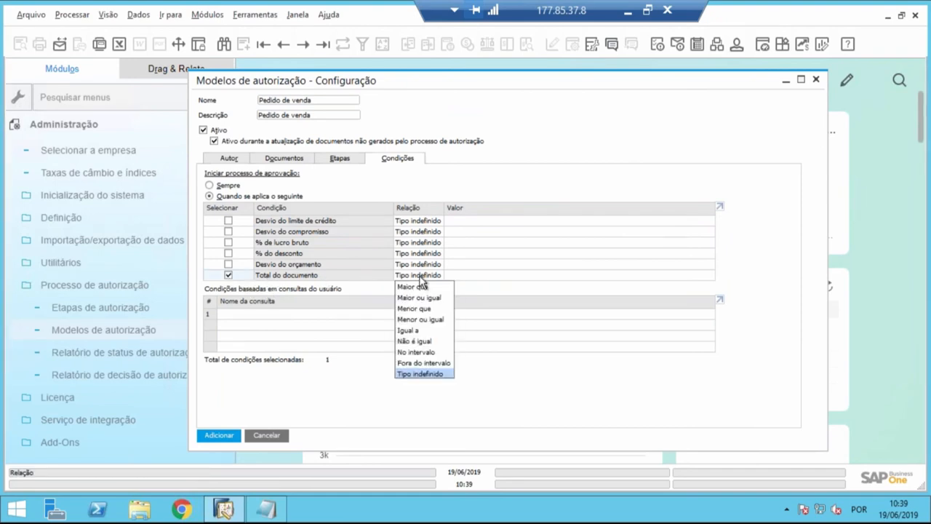
{"action": "left_click", "coordinate": [419, 298]}
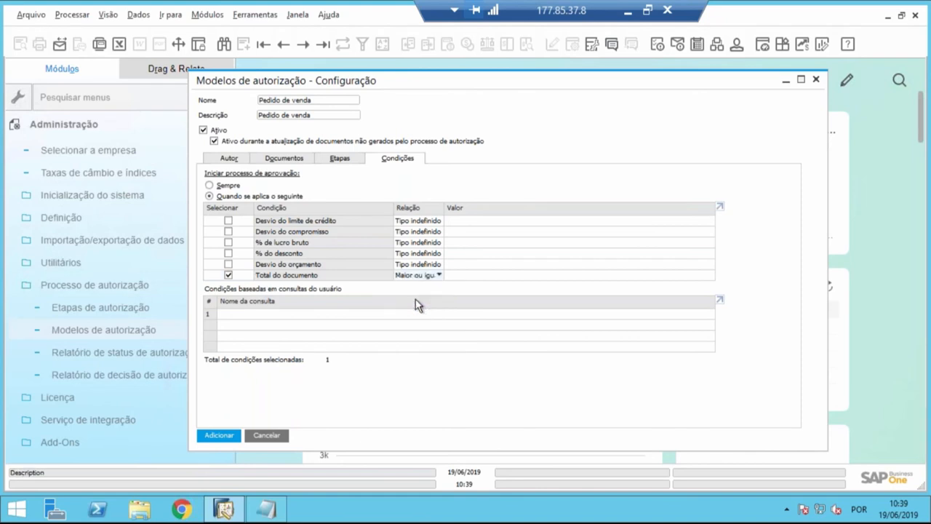
{"action": "left_click", "coordinate": [460, 279]}
{"action": "type", "text": "2000"}
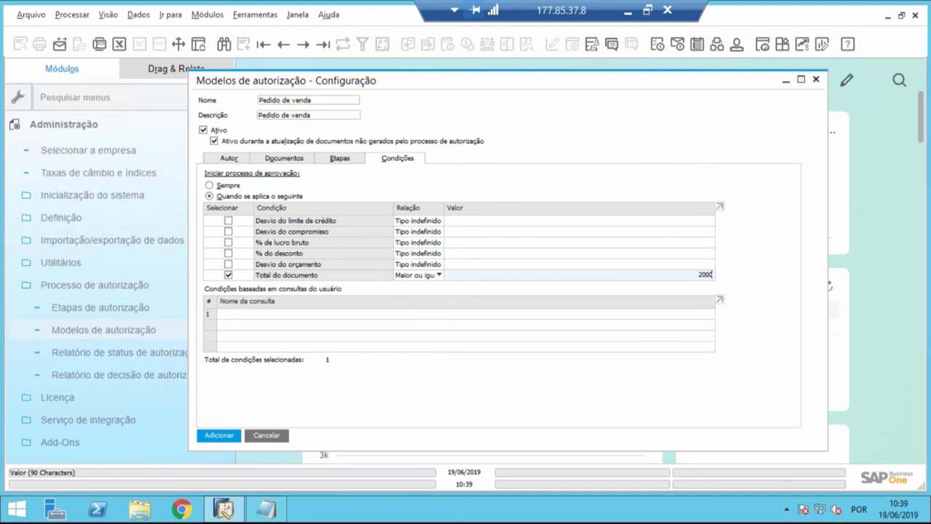
{"action": "key", "text": "Tab"}
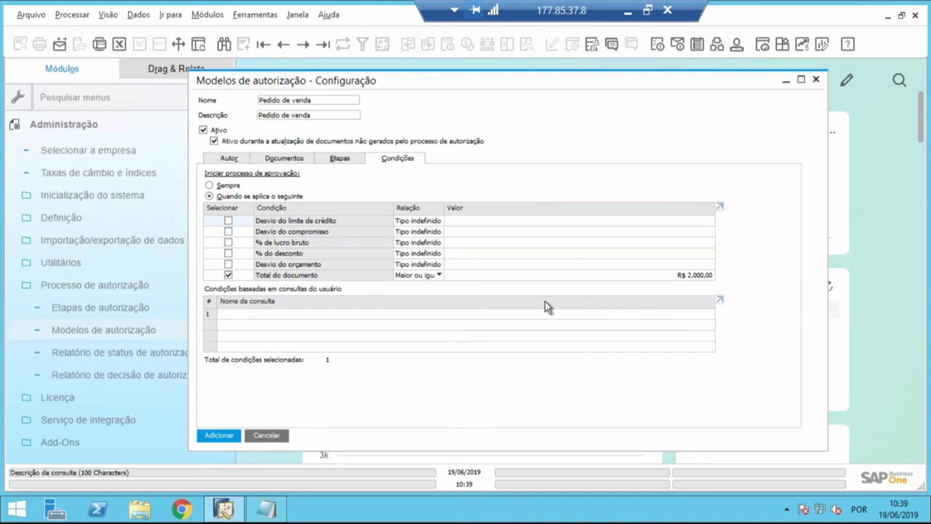
{"action": "left_click", "coordinate": [217, 439]}
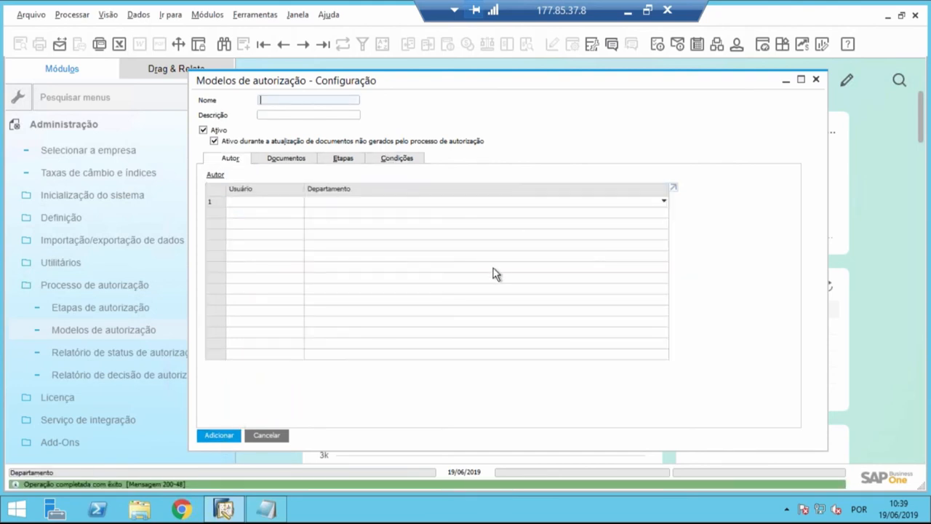
Step: Reopen the saved Pedido de venda authorization model, review its start conditions, and close the model
{"action": "left_click", "coordinate": [323, 44]}
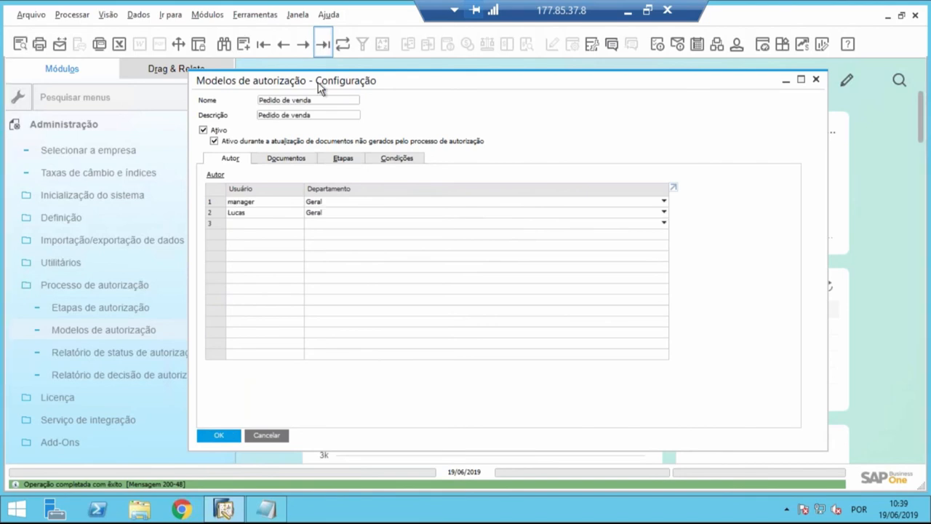
{"action": "left_click", "coordinate": [323, 160]}
{"action": "left_click", "coordinate": [399, 159]}
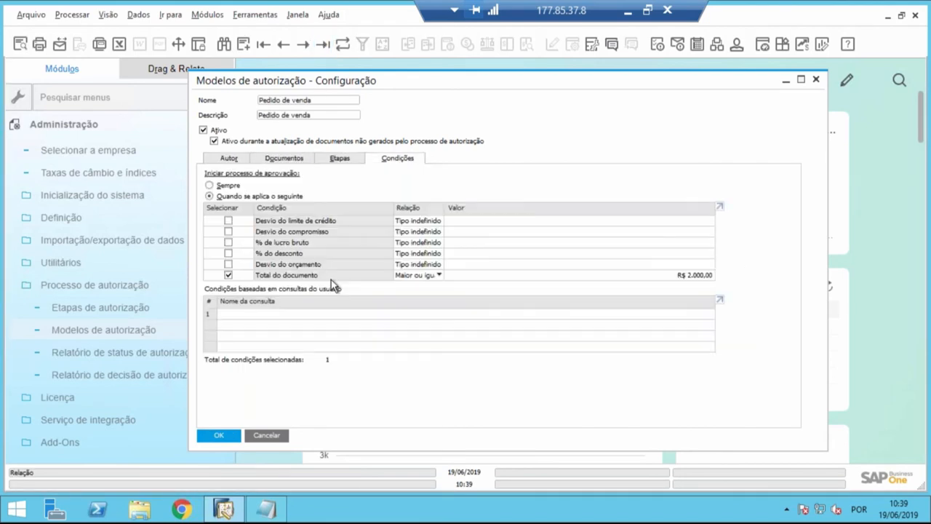
{"action": "left_click", "coordinate": [216, 437]}
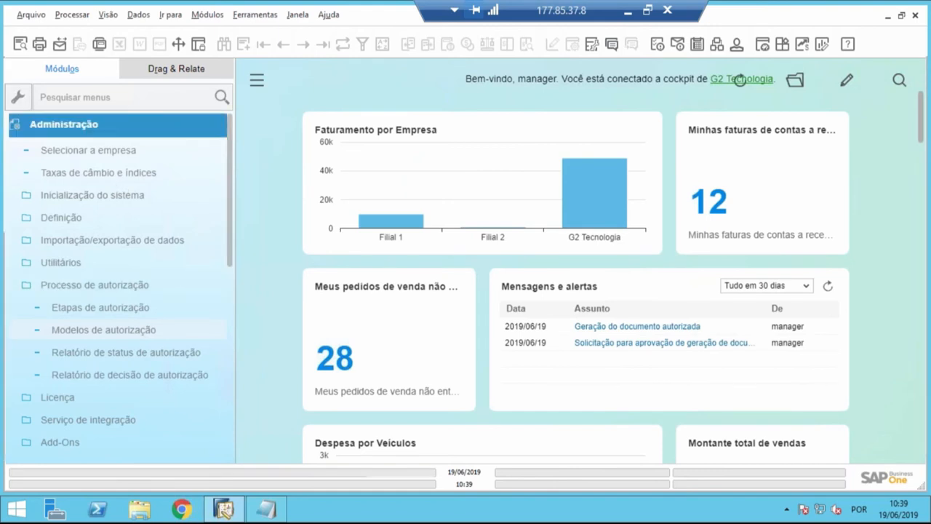
Step: Start a new sales order (Pedido de venda) from the sales module for the business partner G2 Tecnologia
{"action": "left_click", "coordinate": [111, 134]}
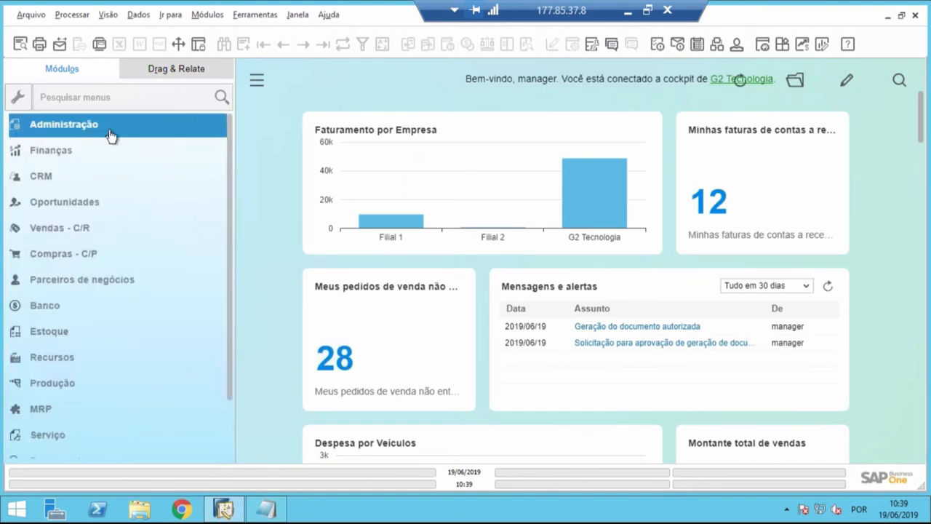
{"action": "left_click", "coordinate": [59, 229]}
{"action": "double_click", "coordinate": [70, 192]}
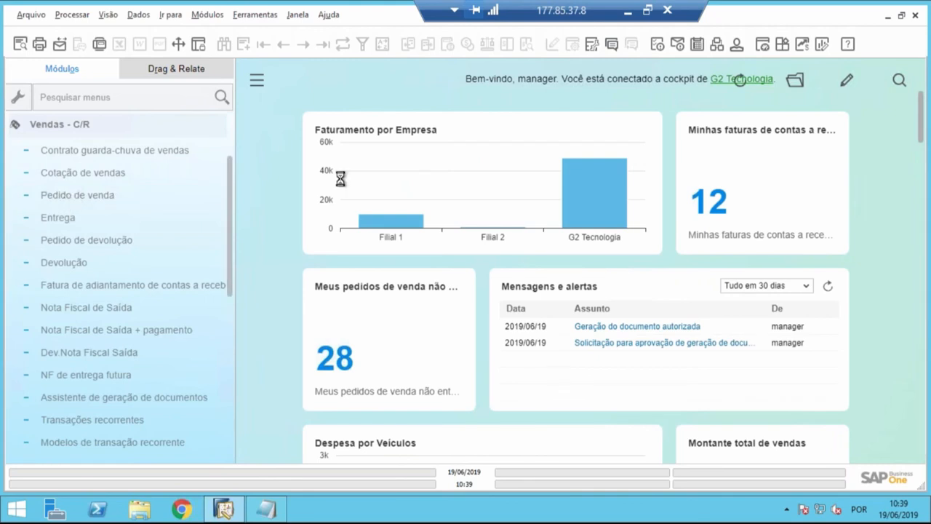
{"action": "key", "text": "Tab"}
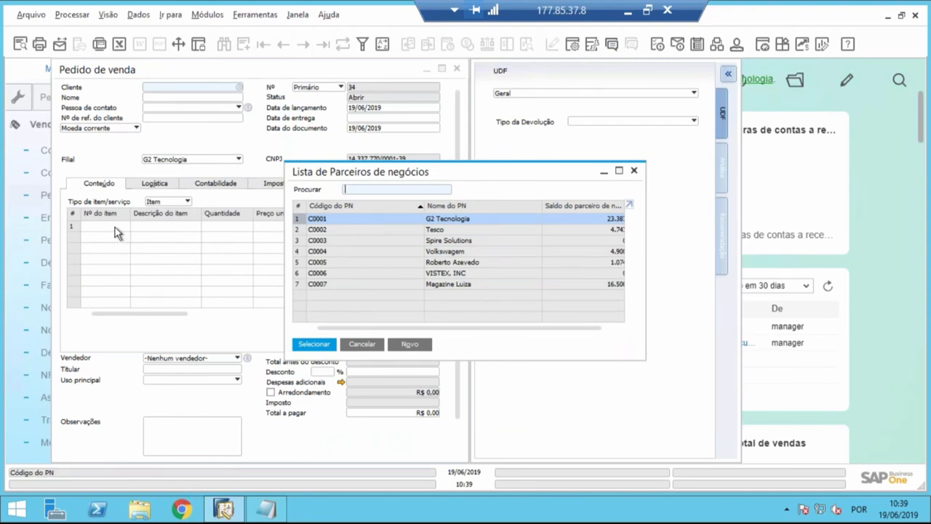
{"action": "key", "text": "Return"}
Step: Add item I0002 TV Sony 40 to the order's first line and set its unit price to R$ 3.000,00
{"action": "key", "text": "Tab"}
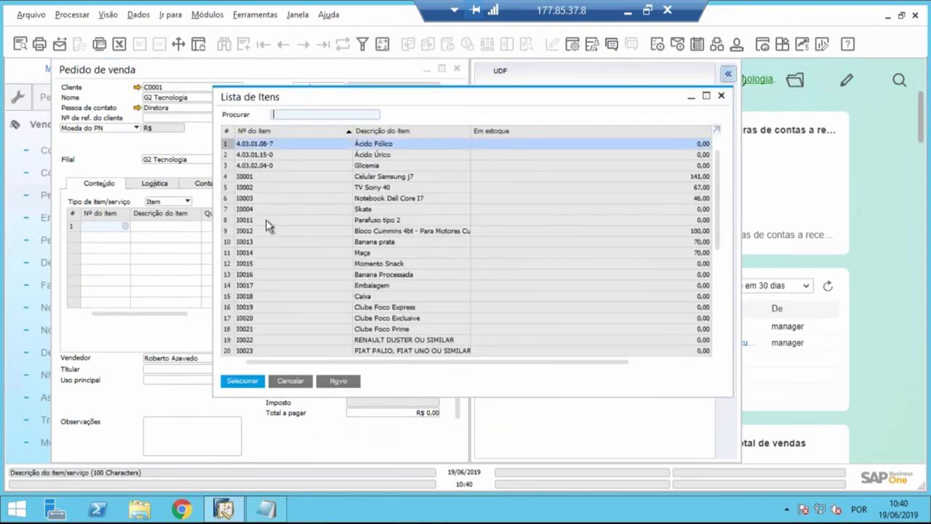
{"action": "left_click", "coordinate": [377, 188]}
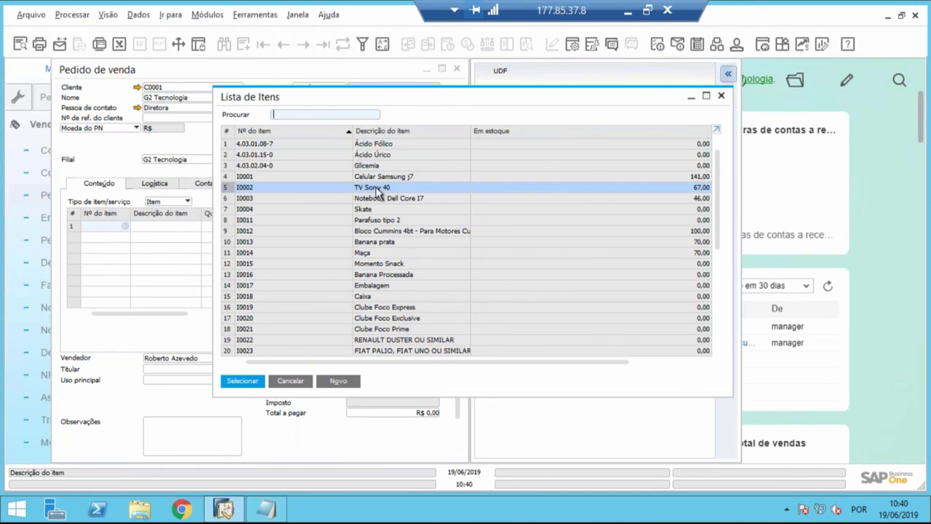
{"action": "double_click", "coordinate": [377, 189]}
{"action": "left_click", "coordinate": [285, 226]}
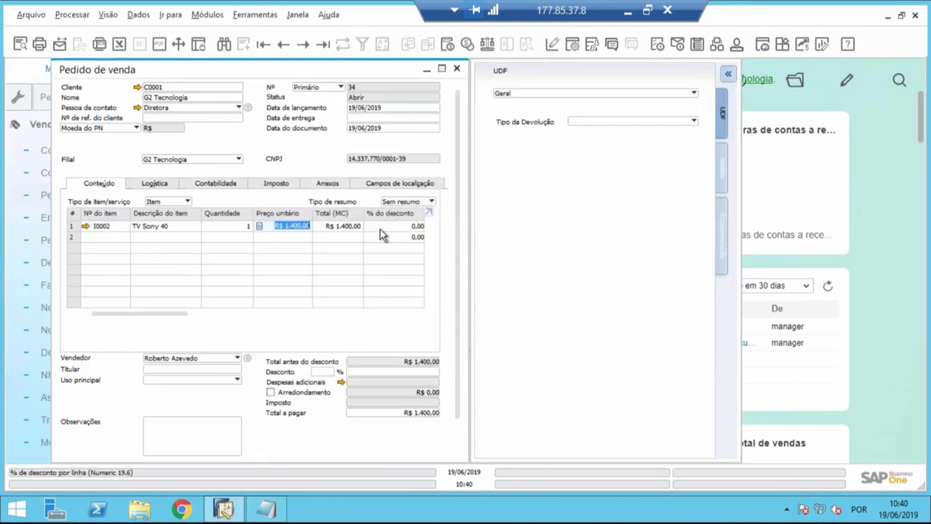
{"action": "type", "text": "1000"}
{"action": "key", "text": "Tab"}
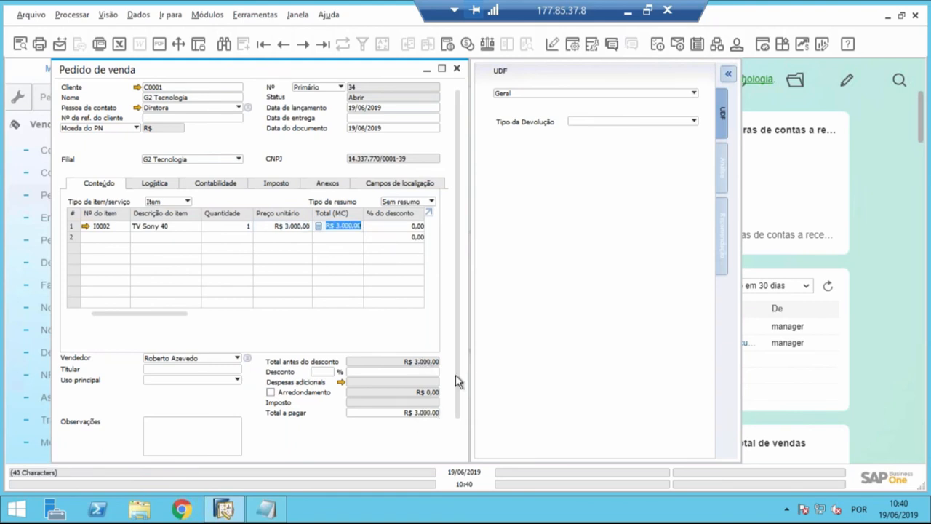
Step: Show the Análise view with the Itens Vendidos chart beside the order and try to add the sales order
{"action": "left_click", "coordinate": [723, 164]}
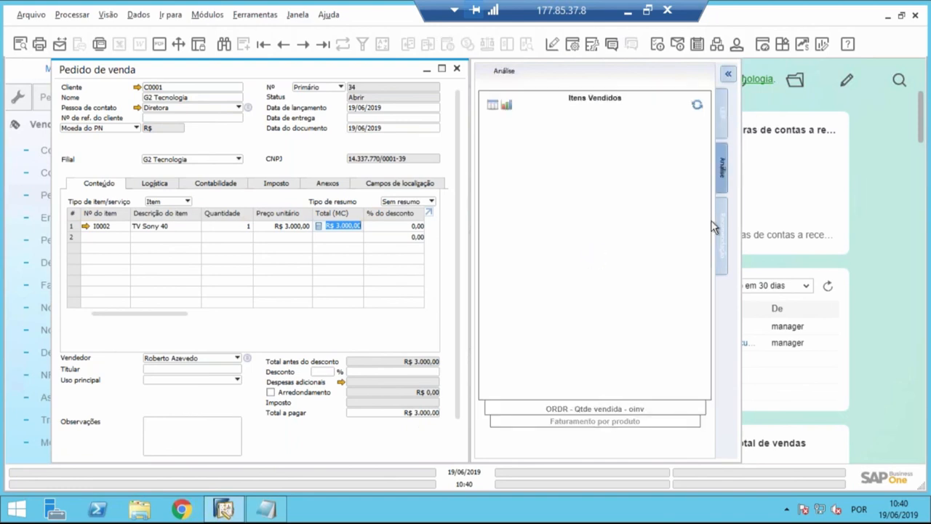
{"action": "scroll", "coordinate": [453, 337], "scroll_direction": "down", "scroll_amount": 2}
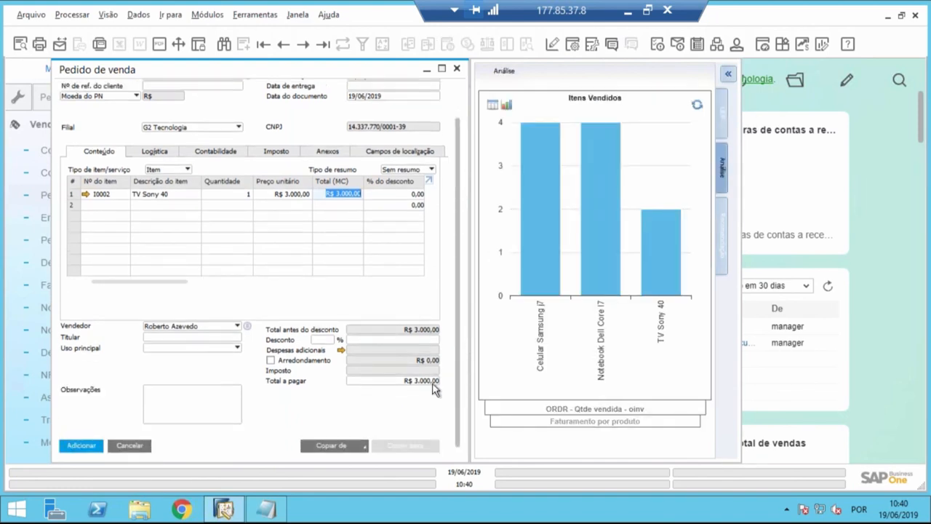
{"action": "left_click", "coordinate": [81, 446]}
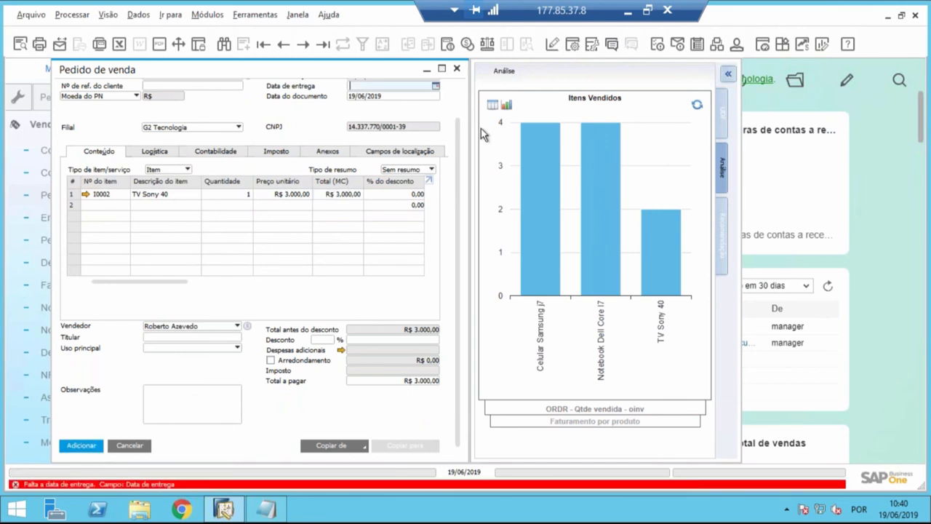
Step: Set the order's delivery date to 19/06/2019, answer the date prompt, and add the sales order
{"action": "scroll", "coordinate": [458, 192], "scroll_direction": "up", "scroll_amount": 2}
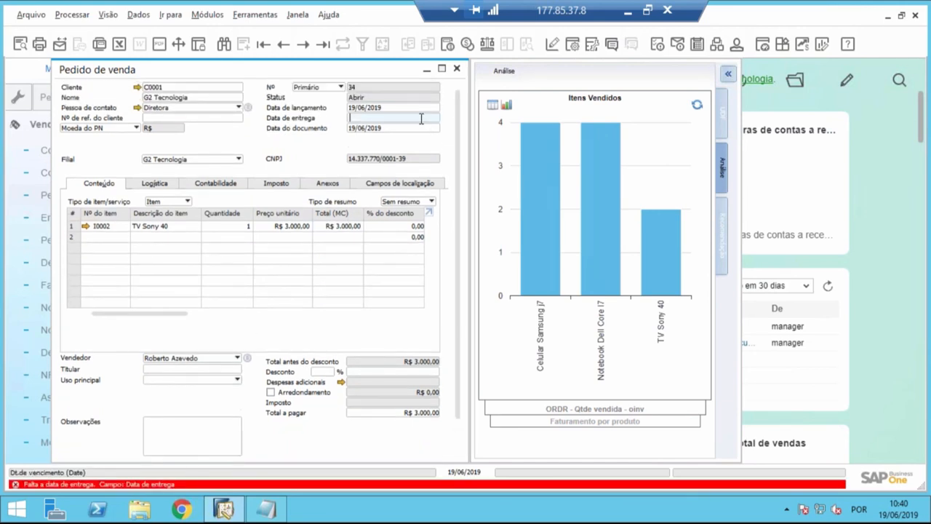
{"action": "type", "text": "h"}
{"action": "key", "text": "Tab"}
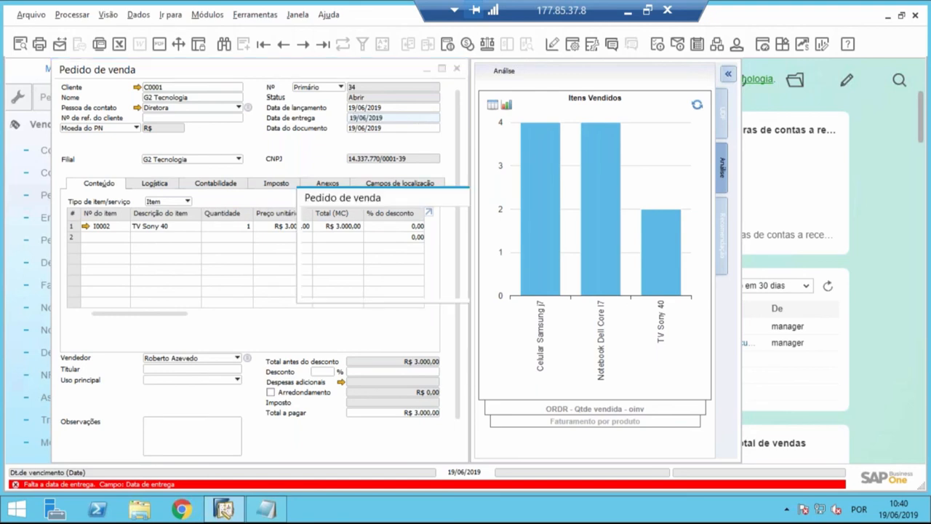
{"action": "left_click", "coordinate": [328, 286]}
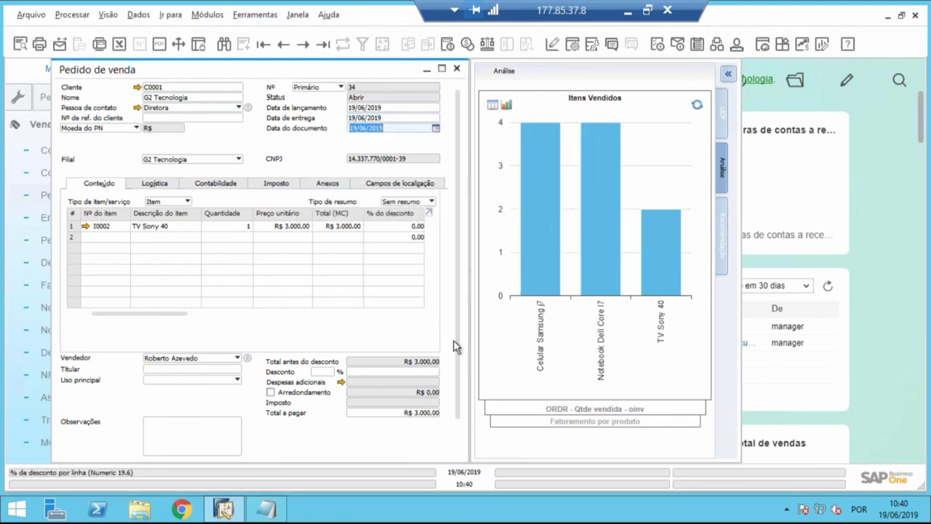
{"action": "scroll", "coordinate": [456, 385], "scroll_direction": "down", "scroll_amount": 2}
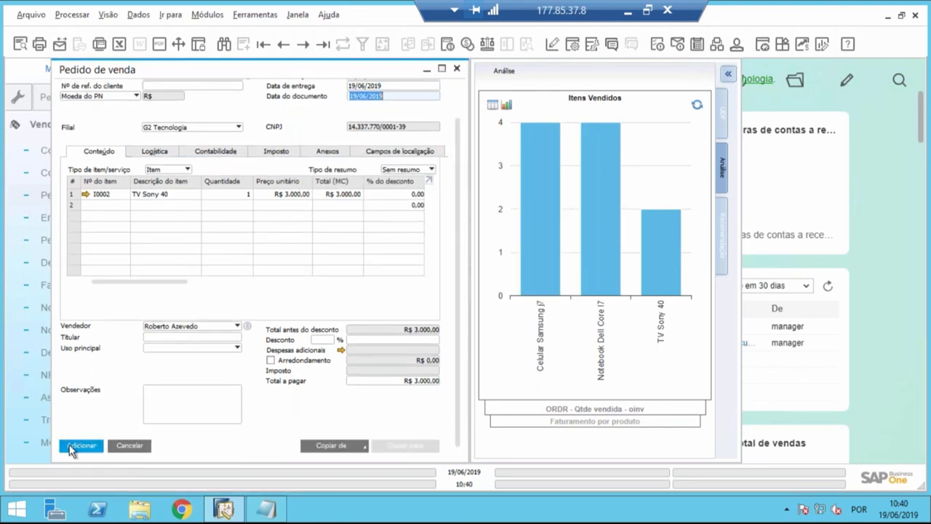
{"action": "left_click", "coordinate": [80, 445]}
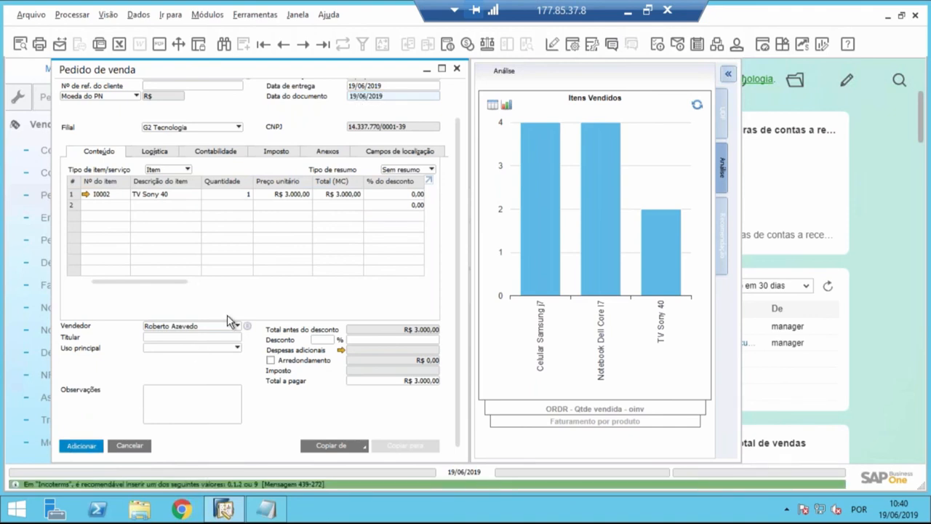
{"action": "left_click", "coordinate": [81, 446]}
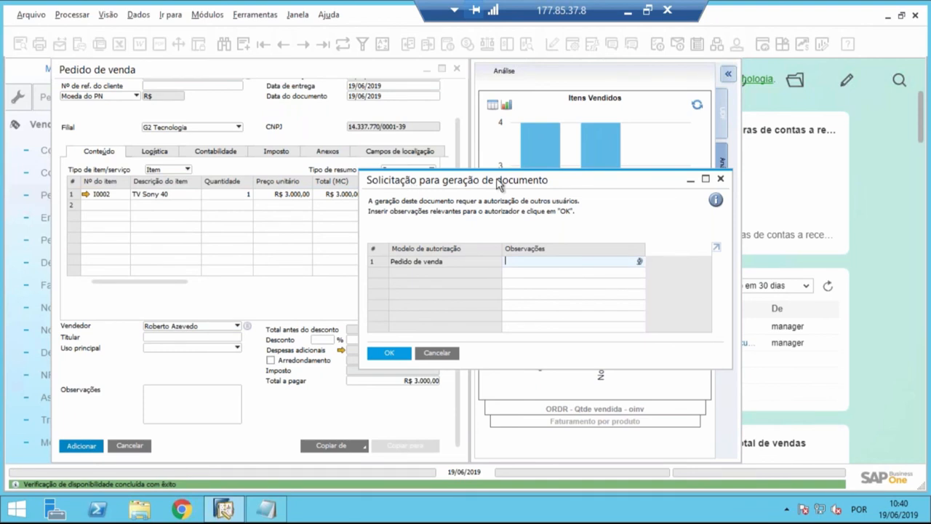
Step: Enter the remark "mensagem" for the Pedido de venda authorization model and submit the document generation request
{"action": "left_click_drag", "start_coordinate": [499, 184], "coordinate": [552, 158]}
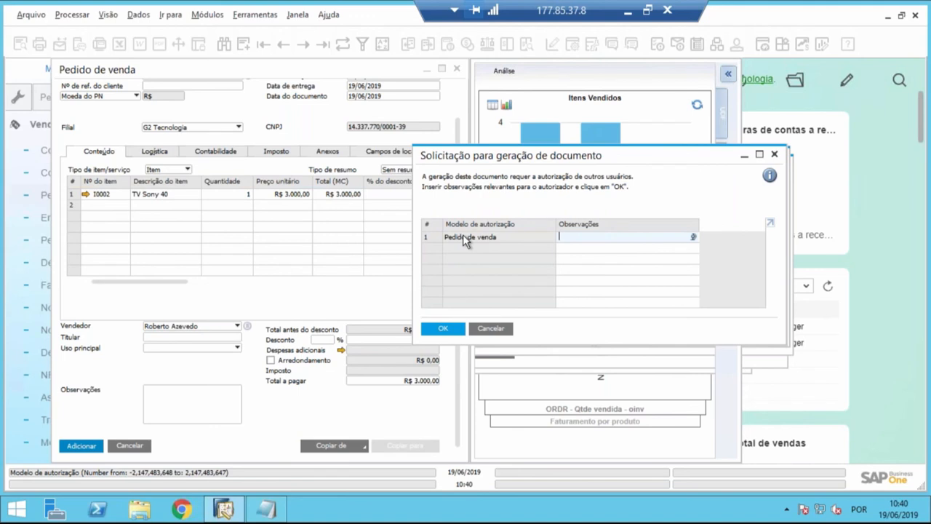
{"action": "type", "text": "mensagem"}
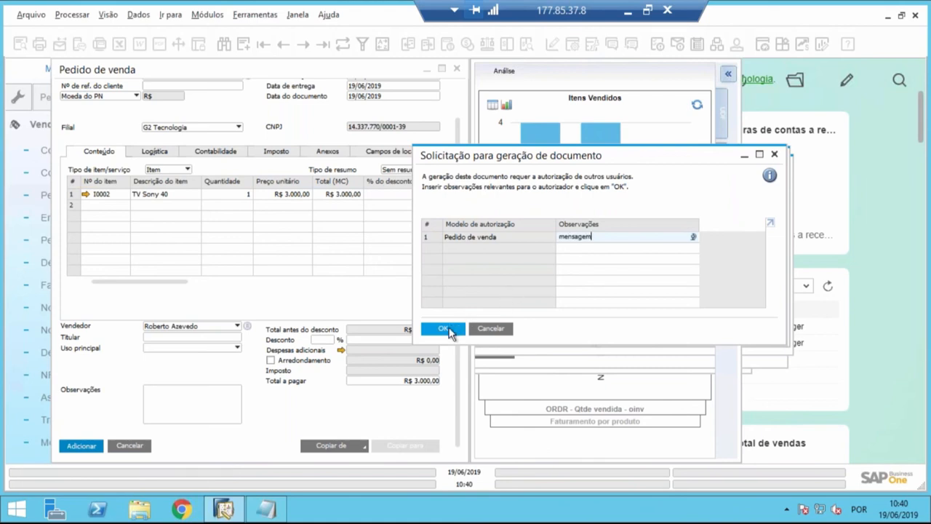
{"action": "left_click", "coordinate": [444, 328]}
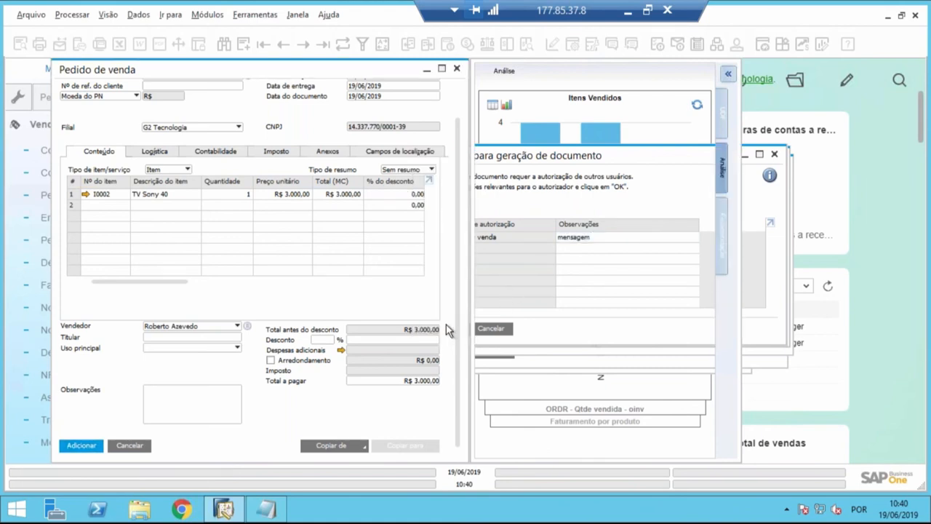